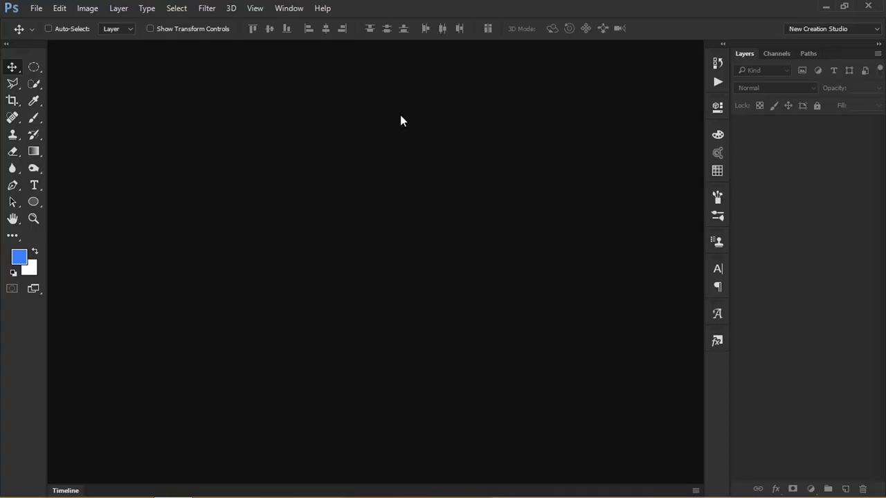
Create a new document named "Text ANimation" at 1920 × 1080 pixels and 150 pixels/inch with white background contents.
{"action": "left_click", "coordinate": [36, 9]}
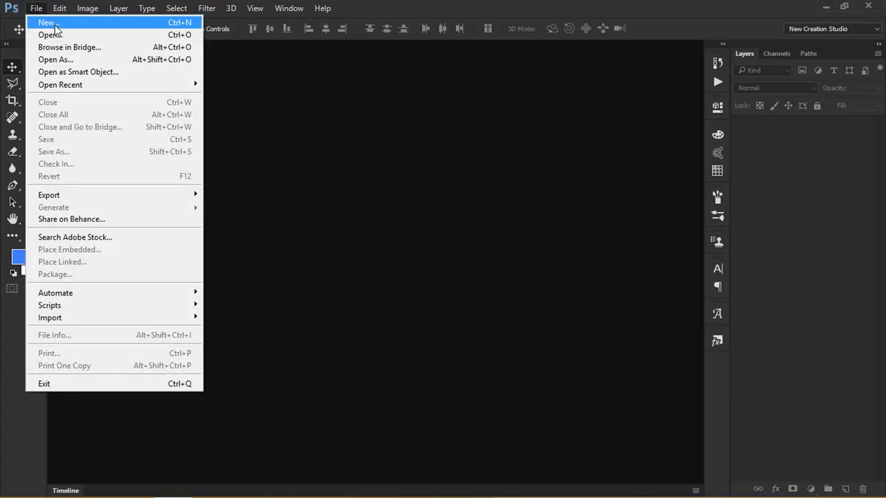
{"action": "left_click", "coordinate": [52, 20]}
{"action": "left_click", "coordinate": [391, 153]}
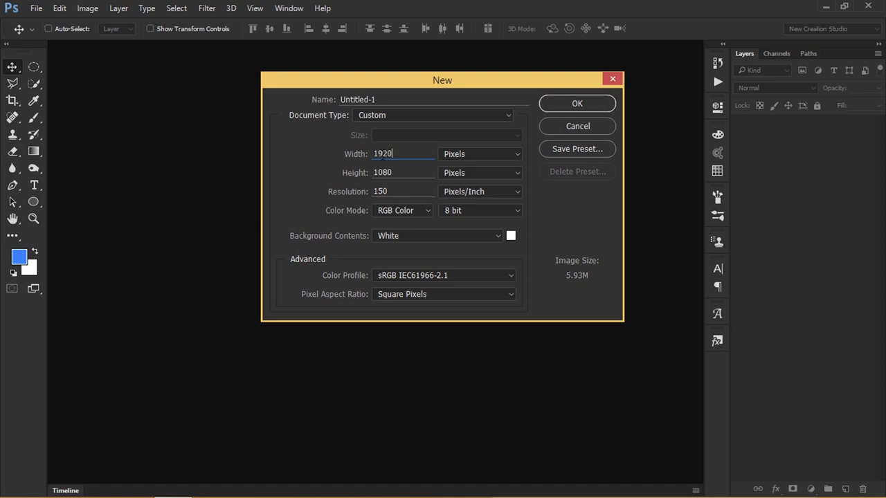
{"action": "double_click", "coordinate": [383, 154]}
{"action": "key", "text": "Tab"}
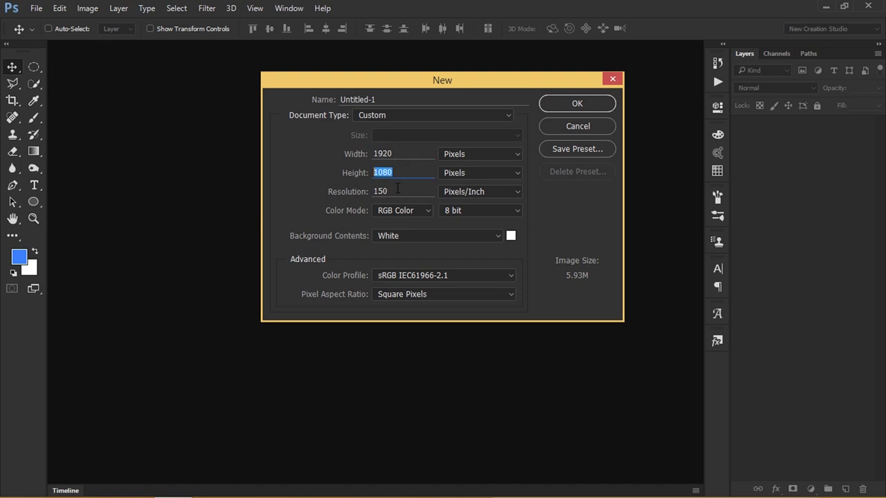
{"action": "key", "text": "Tab"}
{"action": "left_click", "coordinate": [400, 99]}
{"action": "double_click", "coordinate": [401, 99]}
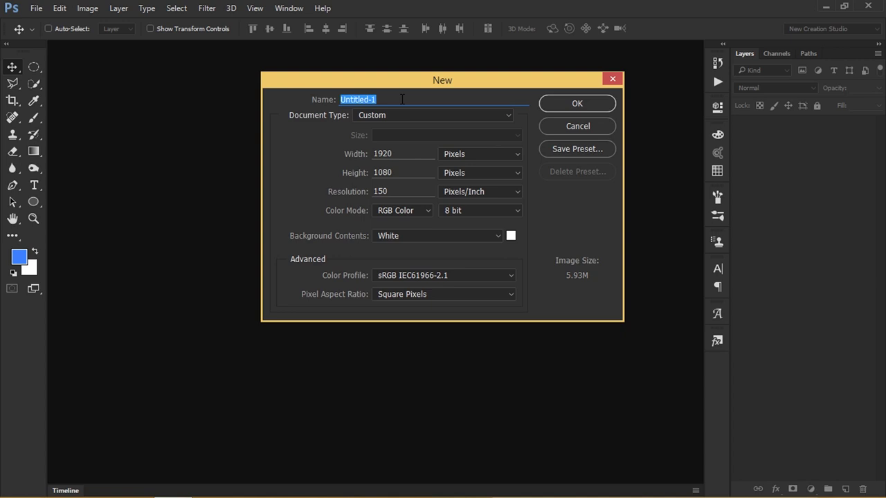
{"action": "type", "text": "Text ANimation"}
{"action": "key", "text": "Return"}
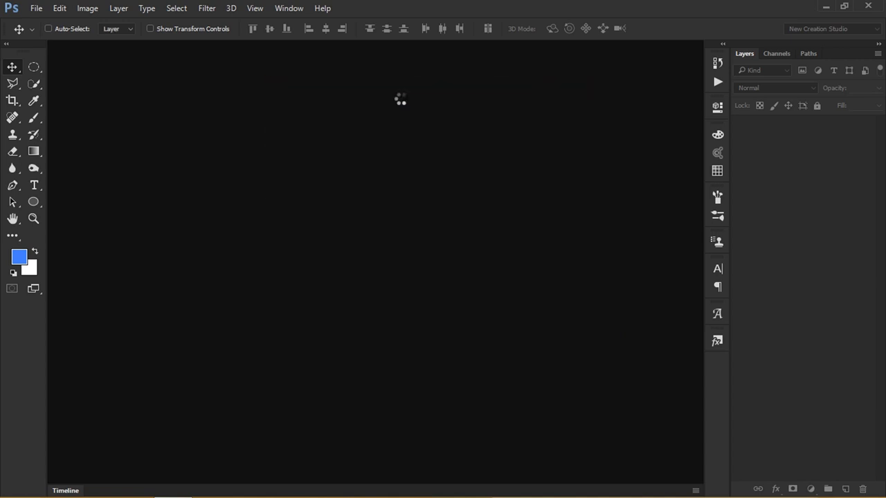
Add a Gradient Fill layer above the background using the Black, White gradient preset.
{"action": "left_click", "coordinate": [811, 488]}
{"action": "left_click", "coordinate": [789, 216]}
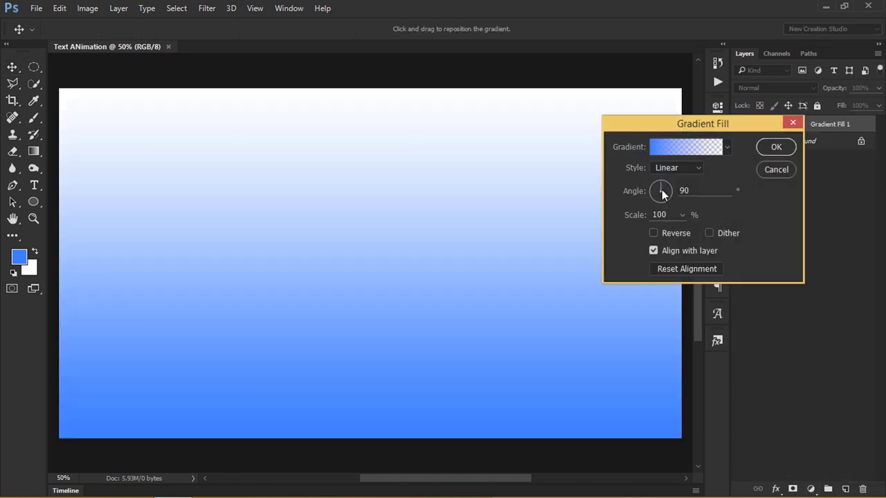
{"action": "left_click", "coordinate": [679, 153]}
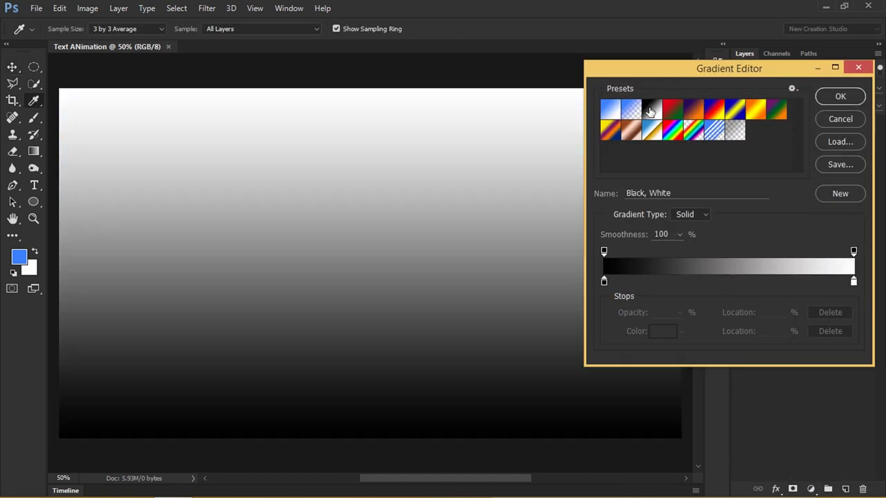
{"action": "left_click", "coordinate": [830, 99]}
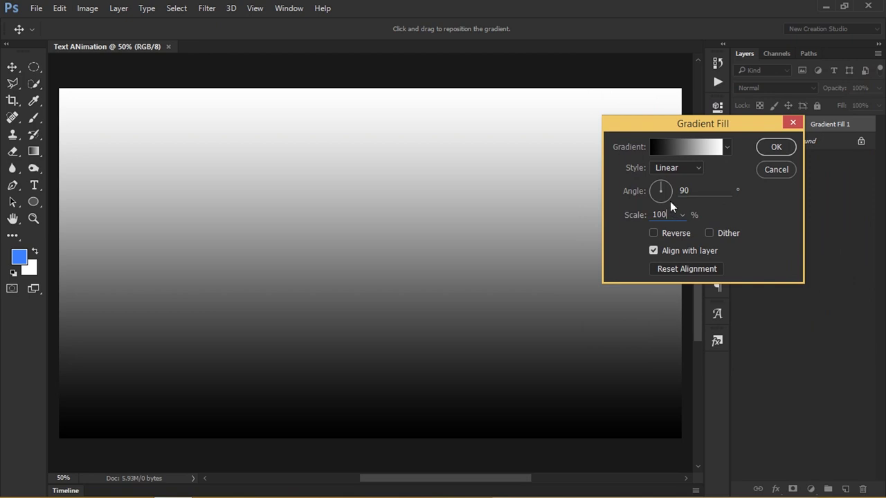
Make the gradient fill radial and reversed at 350% scale, with its bright centre moved toward the lower edge of the canvas.
{"action": "left_click", "coordinate": [677, 168]}
{"action": "left_click", "coordinate": [666, 184]}
{"action": "left_click", "coordinate": [674, 233]}
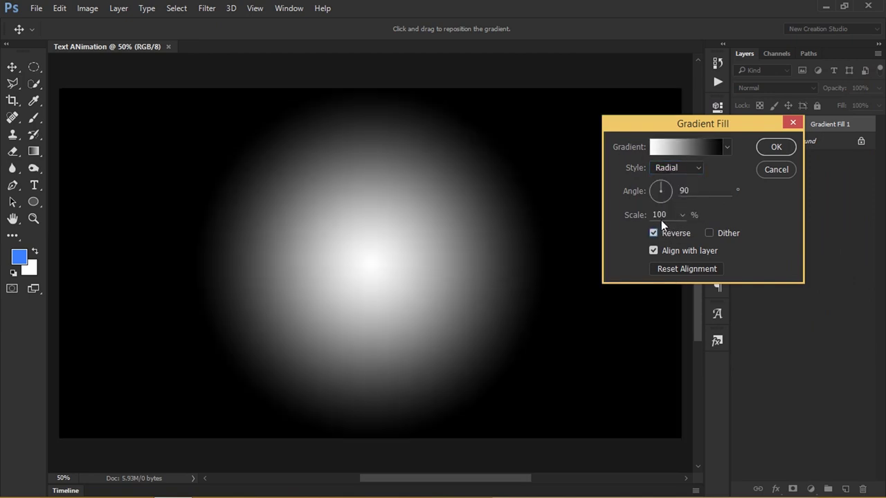
{"action": "left_click", "coordinate": [661, 215]}
{"action": "type", "text": "216"}
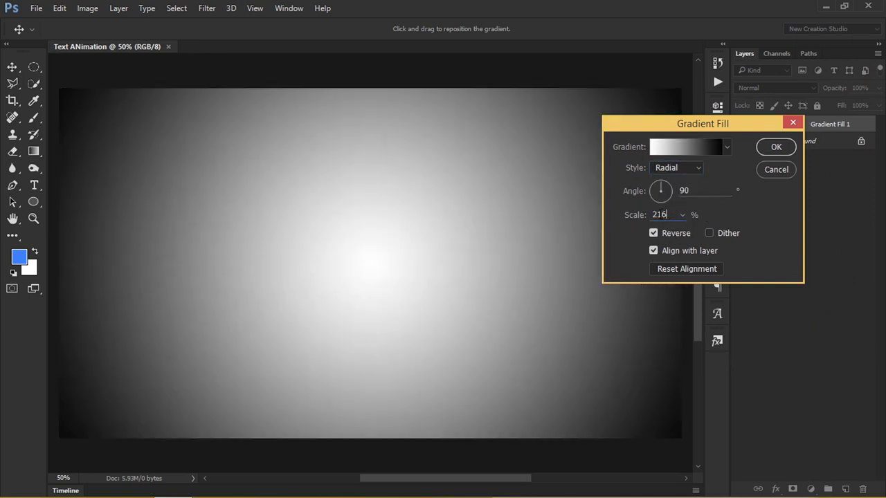
{"action": "double_click", "coordinate": [651, 214]}
{"action": "type", "text": "350"}
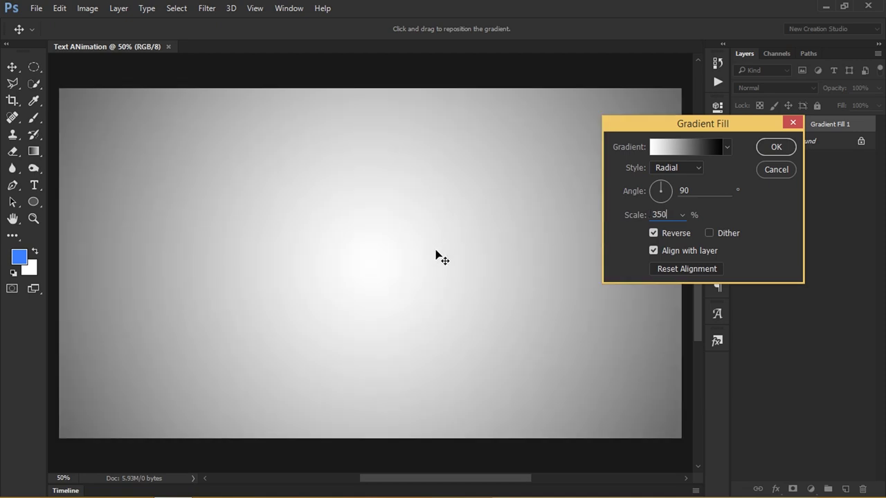
{"action": "left_click_drag", "start_coordinate": [436, 256], "coordinate": [407, 393]}
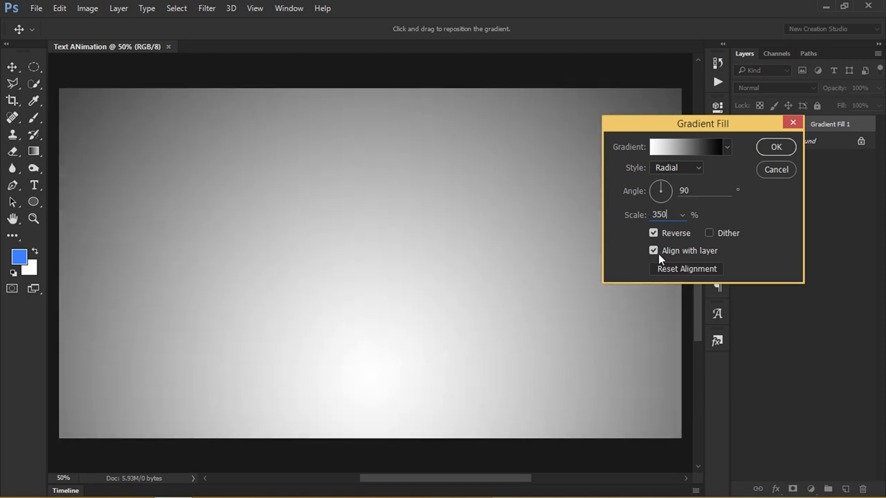
Change the gradient's white colour stop to light grey e6e6e6 and apply the gradient fill.
{"action": "left_click", "coordinate": [663, 147]}
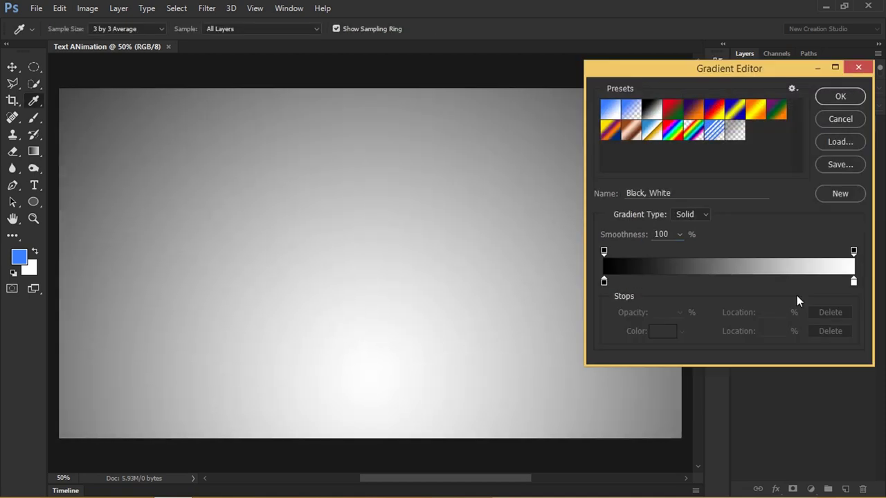
{"action": "left_click", "coordinate": [853, 283]}
{"action": "double_click", "coordinate": [853, 283]}
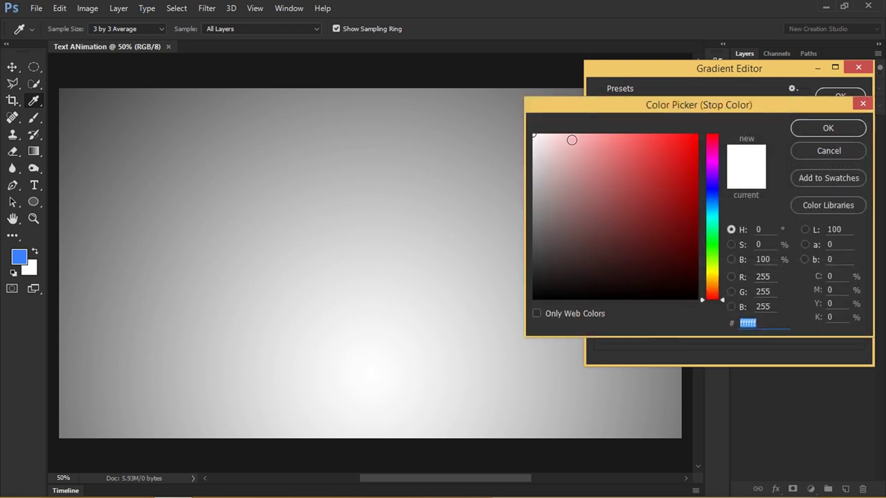
{"action": "left_click_drag", "start_coordinate": [544, 148], "coordinate": [514, 145]}
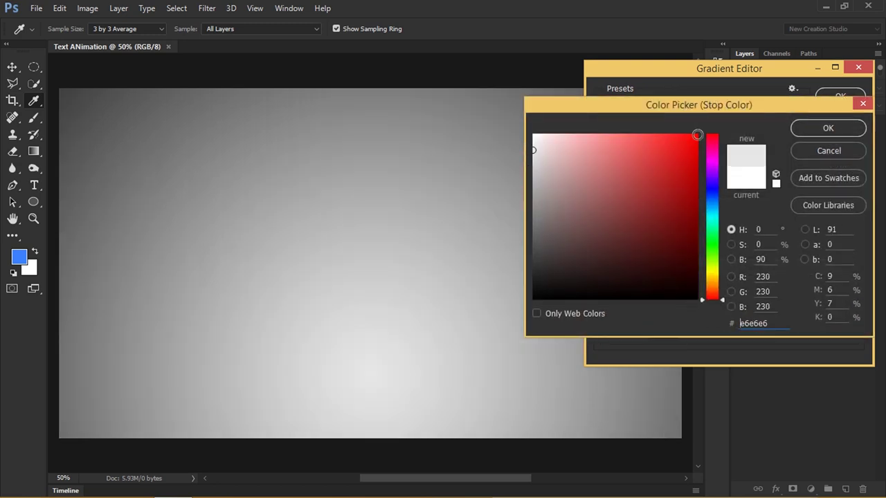
{"action": "left_click", "coordinate": [805, 132]}
{"action": "left_click", "coordinate": [840, 97]}
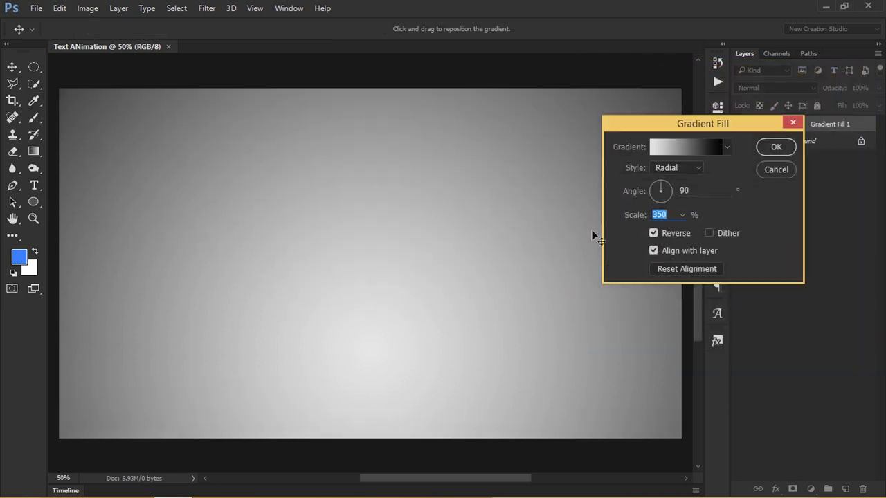
{"action": "left_click", "coordinate": [775, 148]}
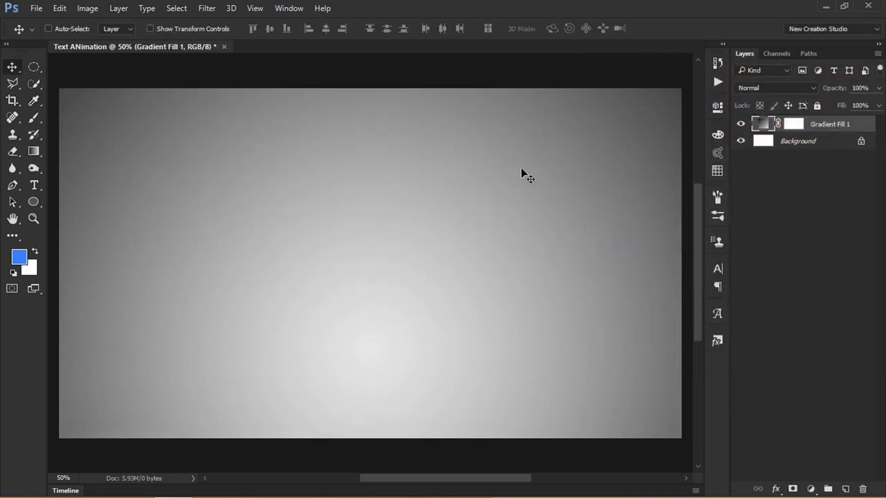
Add a new layer above the gradient, set the foreground colour to black (000000) and fill the layer with it.
{"action": "left_click", "coordinate": [845, 489]}
{"action": "left_click", "coordinate": [19, 257]}
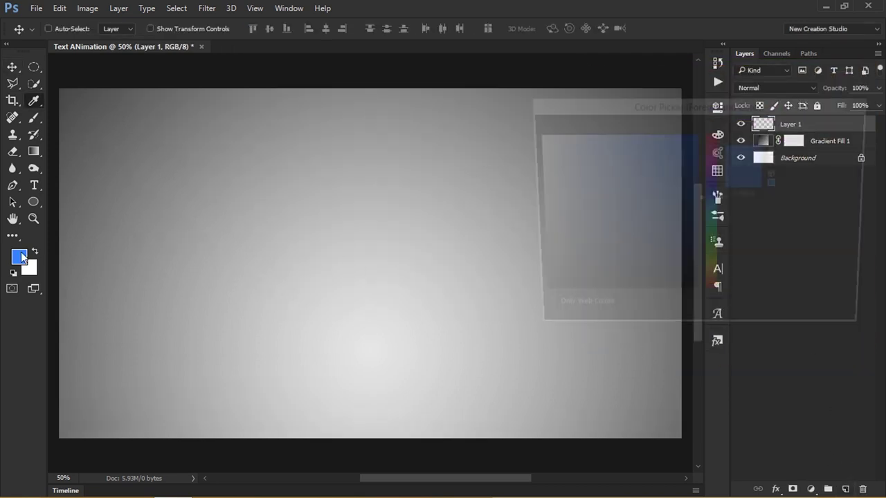
{"action": "left_click_drag", "start_coordinate": [568, 222], "coordinate": [510, 311]}
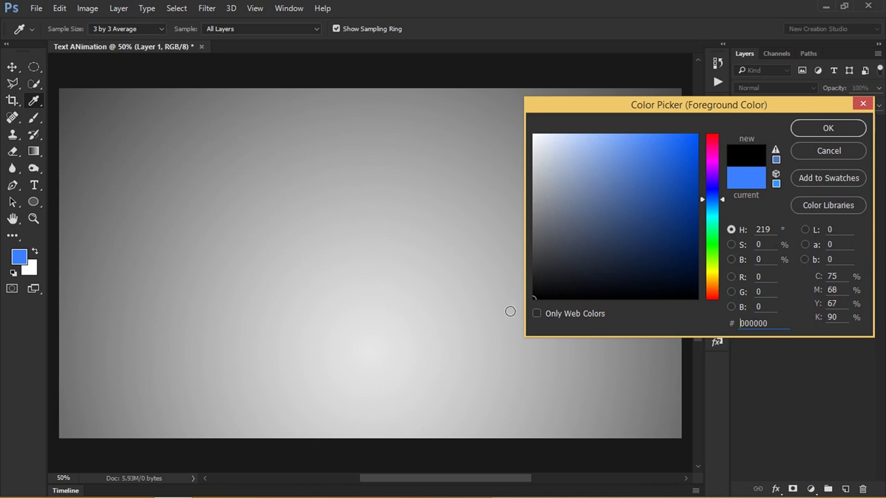
{"action": "left_click", "coordinate": [824, 127]}
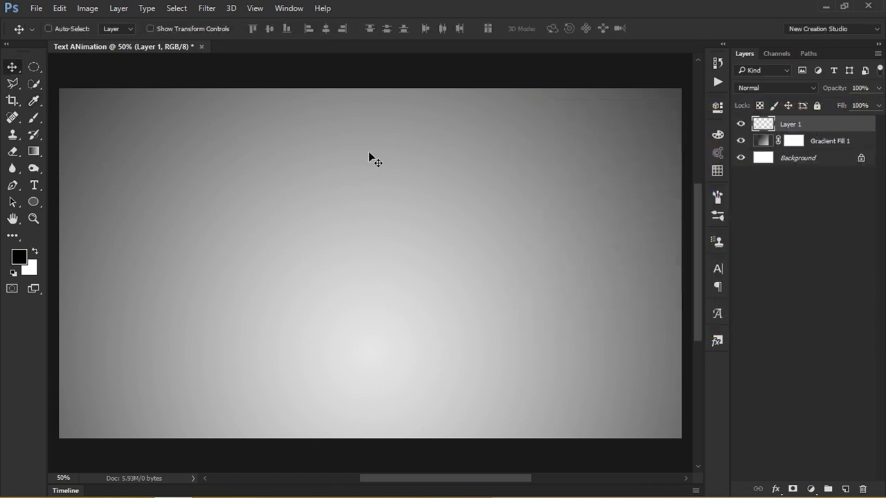
{"action": "key", "text": "alt+BackSpace"}
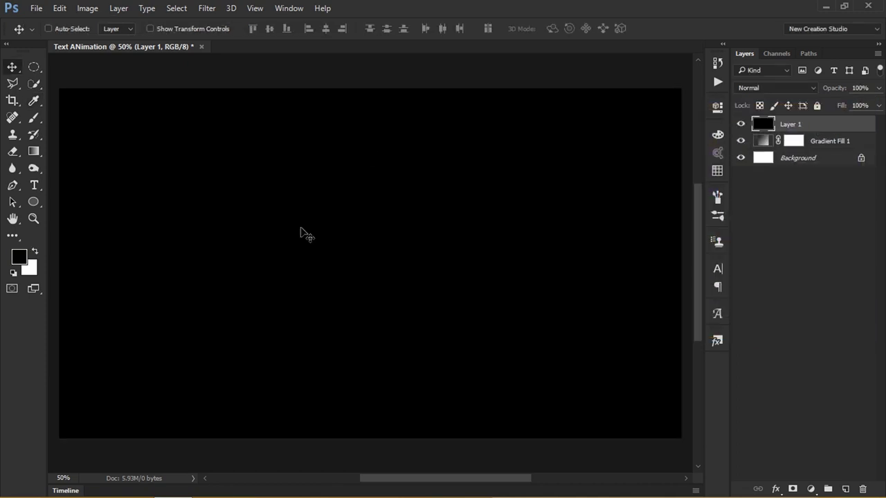
Start the Lighting Effects filter on the black layer and load its Default preset.
{"action": "left_click", "coordinate": [214, 8]}
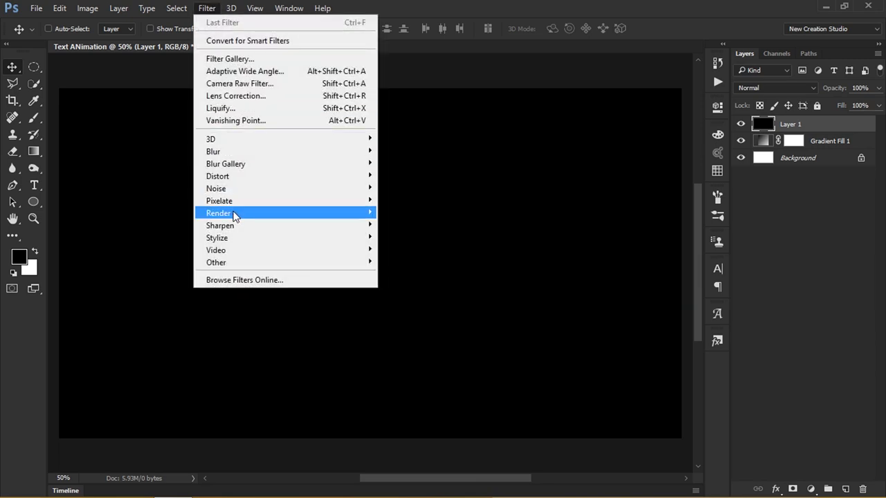
{"action": "mouse_move", "coordinate": [234, 213]}
{"action": "left_click", "coordinate": [443, 305]}
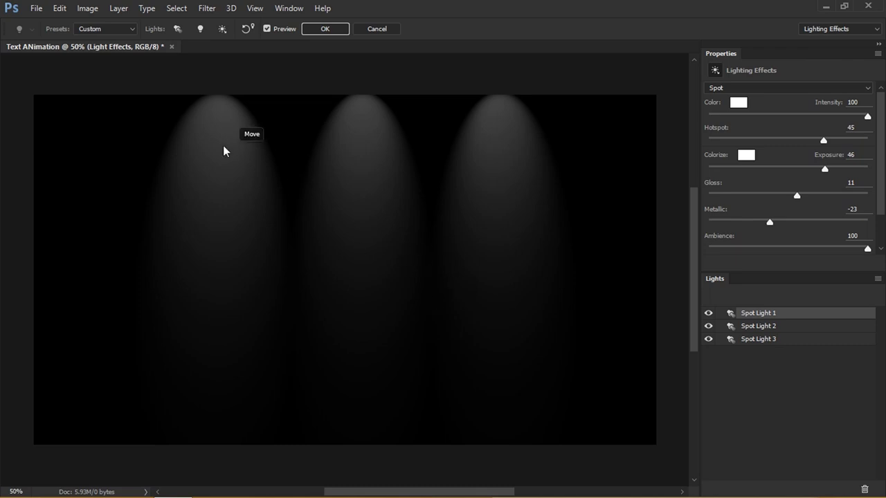
{"action": "left_click", "coordinate": [107, 31]}
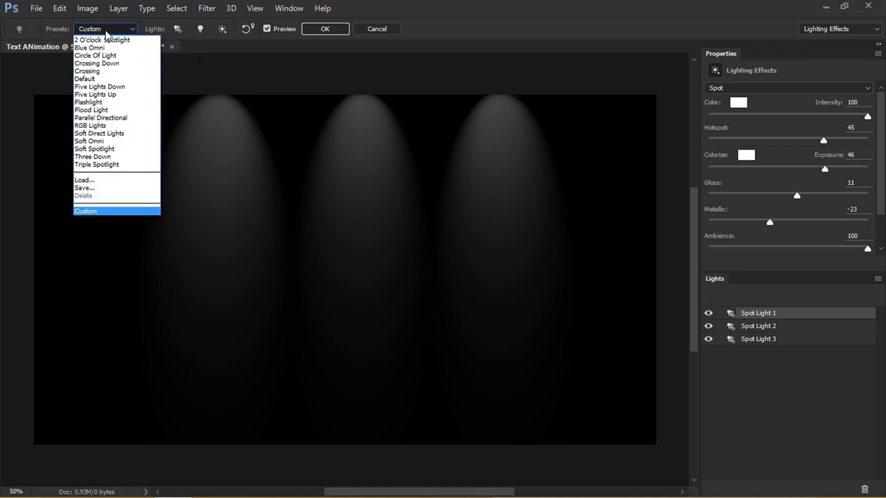
{"action": "left_click", "coordinate": [115, 80]}
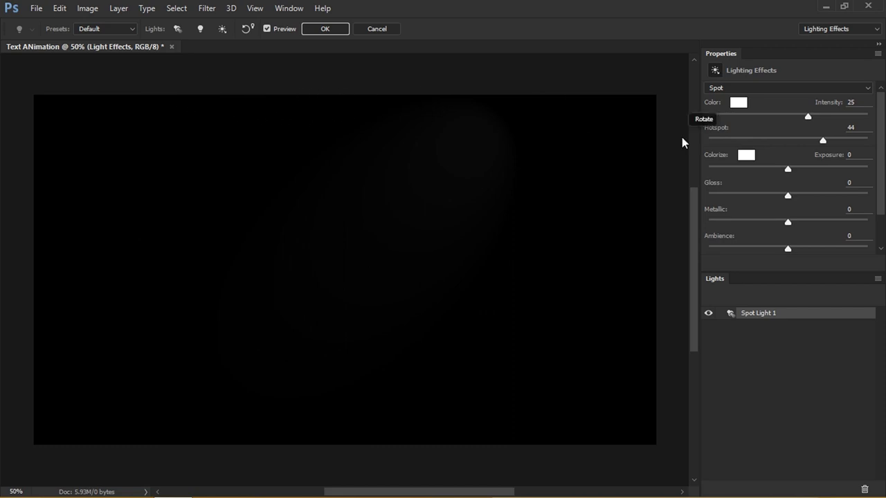
Set the spotlight's intensity to 100, hotspot to 23 and exposure to 68.
{"action": "left_click_drag", "start_coordinate": [808, 116], "coordinate": [882, 118]}
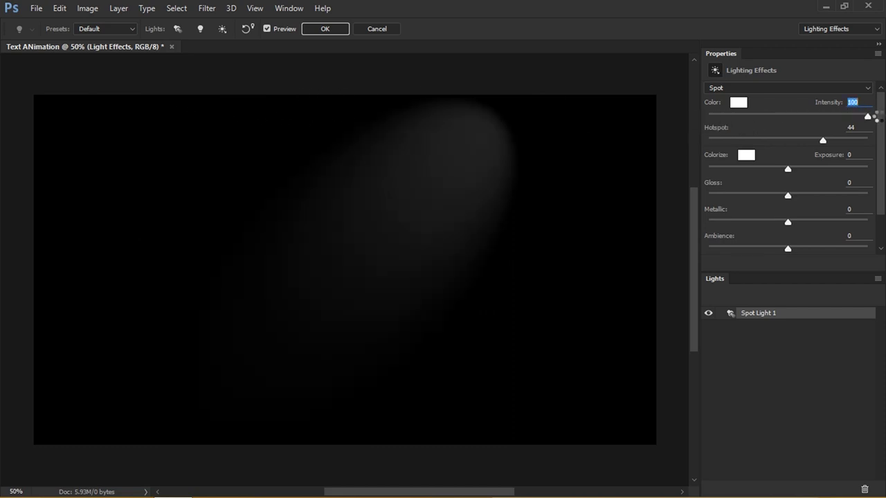
{"action": "mouse_move", "coordinate": [822, 140]}
{"action": "left_mouse_down"}
{"action": "mouse_move", "coordinate": [789, 141]}
{"action": "mouse_move", "coordinate": [806, 140]}
{"action": "left_mouse_up"}
{"action": "left_click_drag", "start_coordinate": [788, 169], "coordinate": [844, 169]}
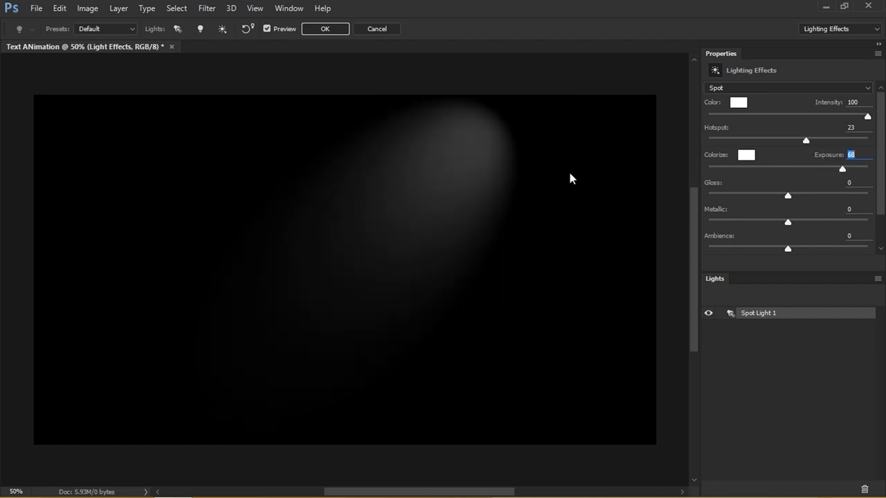
Rotate the spotlight to shine straight down from the canvas's top centre and narrow its beam.
{"action": "left_click_drag", "start_coordinate": [477, 244], "coordinate": [468, 245]}
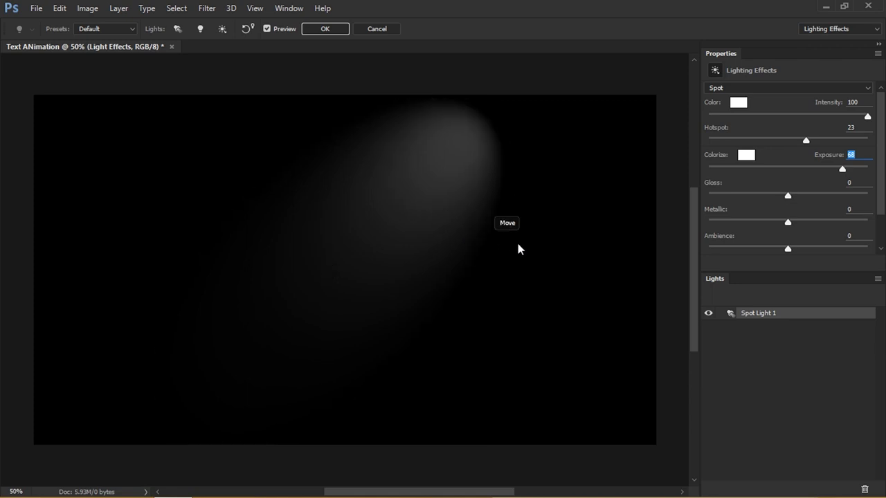
{"action": "left_click_drag", "start_coordinate": [547, 243], "coordinate": [441, 118]}
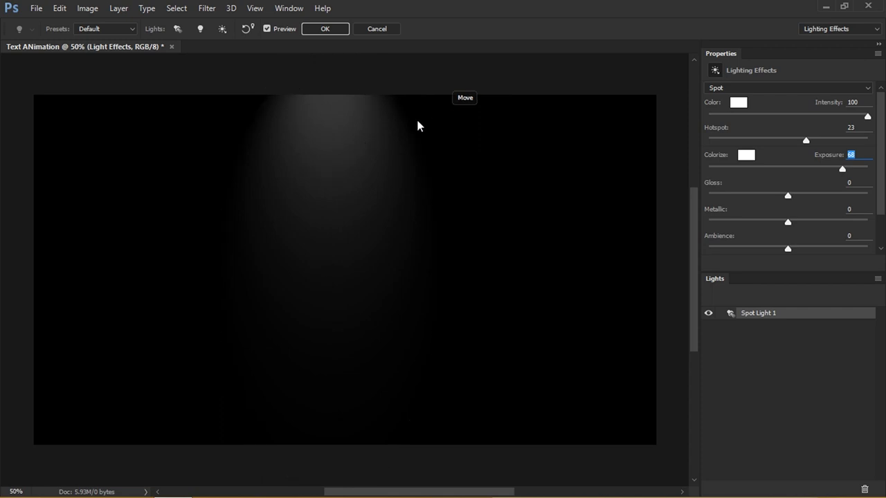
{"action": "left_click_drag", "start_coordinate": [370, 142], "coordinate": [382, 160]}
{"action": "left_click_drag", "start_coordinate": [414, 281], "coordinate": [424, 282]}
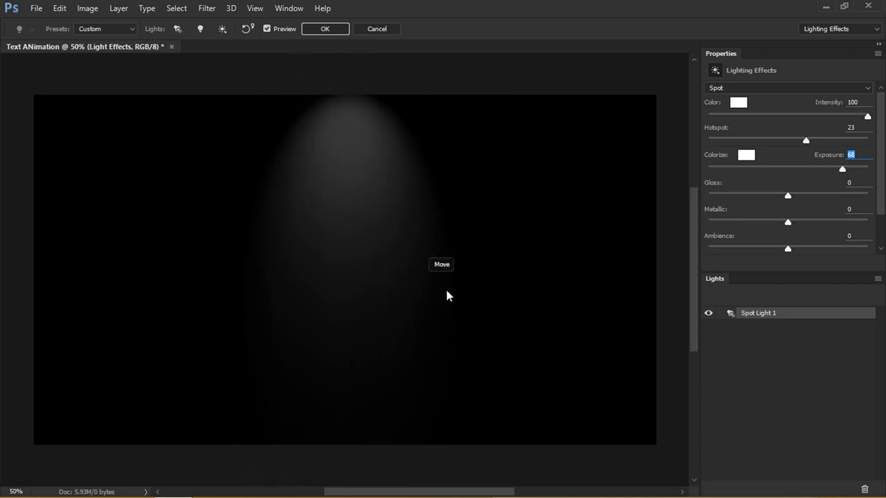
{"action": "left_click_drag", "start_coordinate": [459, 308], "coordinate": [405, 311]}
{"action": "left_click_drag", "start_coordinate": [403, 310], "coordinate": [420, 312]}
{"action": "key", "text": "h"}
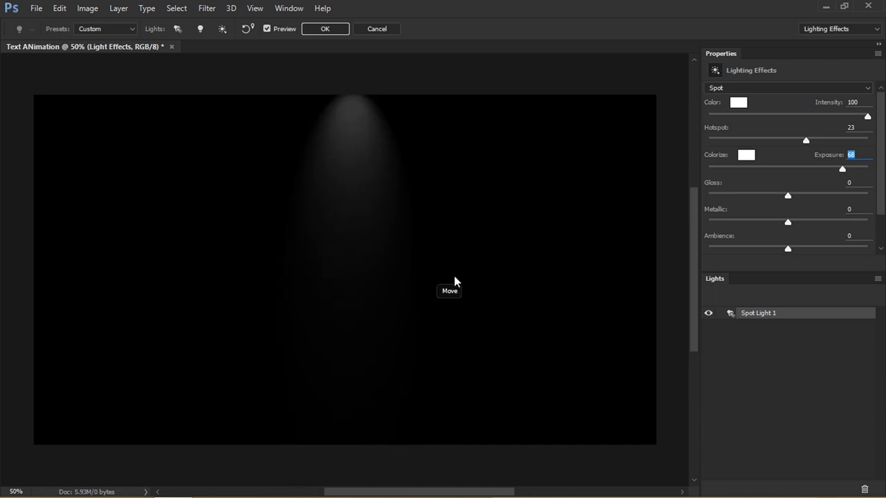
Set the spotlight's hotspot to 24, exposure to 100 and gloss to 50, and move it to the left part of the canvas.
{"action": "mouse_move", "coordinate": [811, 146]}
{"action": "left_mouse_down"}
{"action": "mouse_move", "coordinate": [847, 142]}
{"action": "mouse_move", "coordinate": [808, 142]}
{"action": "left_mouse_up"}
{"action": "left_click_drag", "start_coordinate": [843, 169], "coordinate": [868, 169]}
{"action": "left_click_drag", "start_coordinate": [789, 198], "coordinate": [829, 197]}
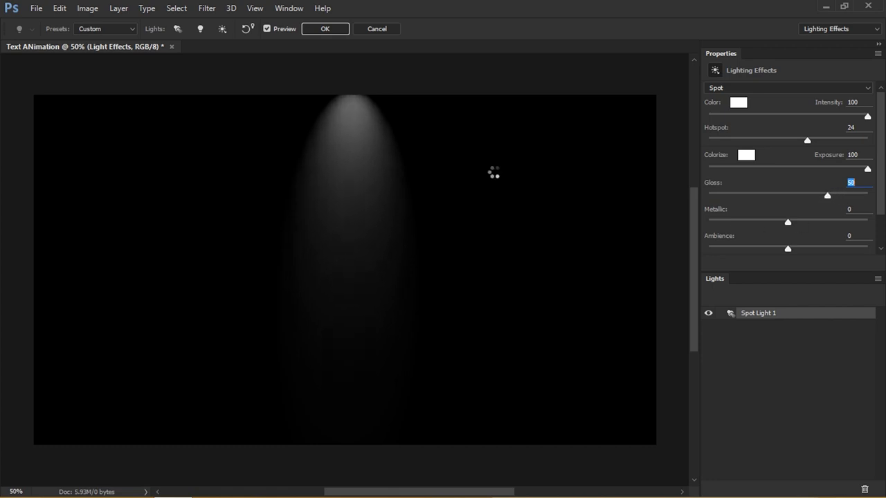
{"action": "left_click_drag", "start_coordinate": [377, 146], "coordinate": [253, 133]}
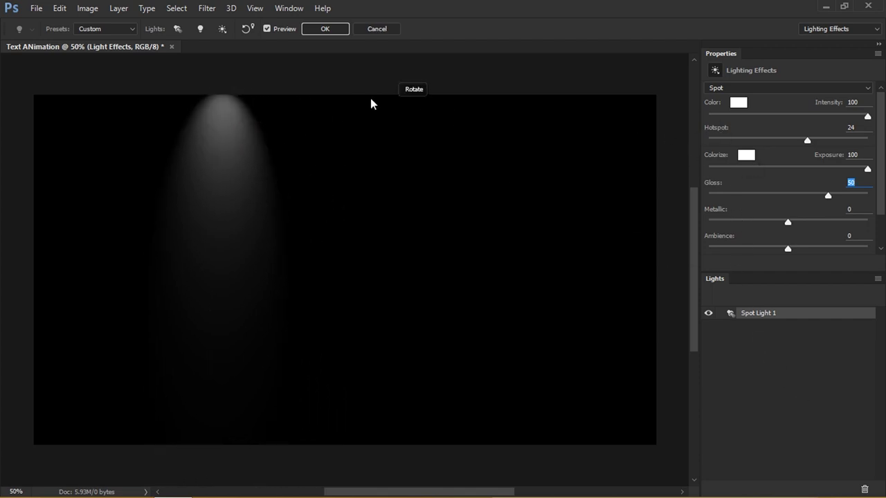
Add a second spotlight and set the first spotlight's hotspot to 44.
{"action": "left_click", "coordinate": [178, 32]}
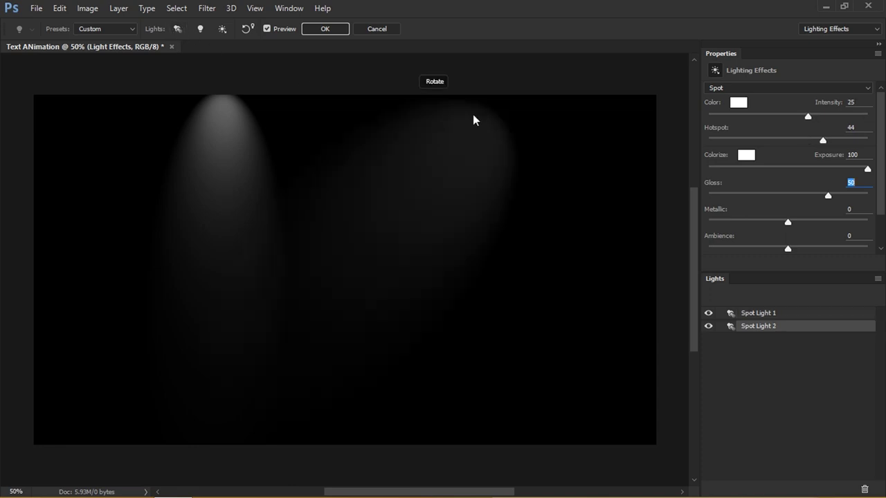
{"action": "left_click", "coordinate": [765, 312]}
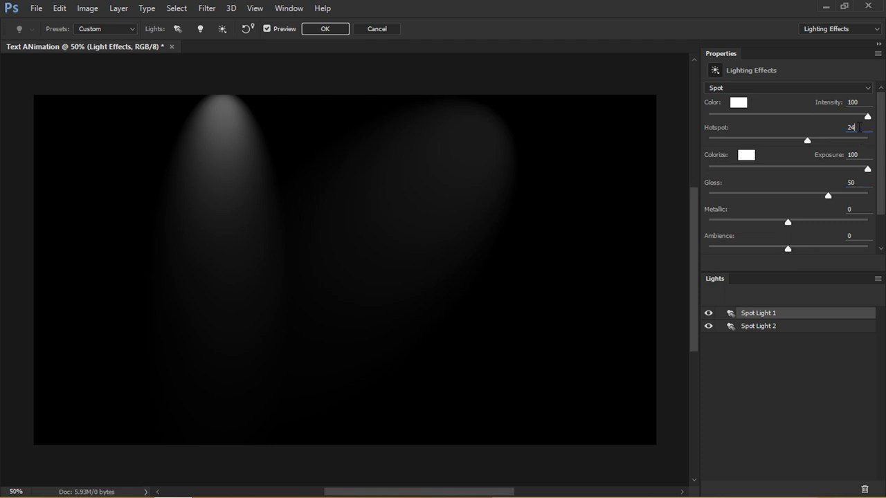
{"action": "type", "text": "44"}
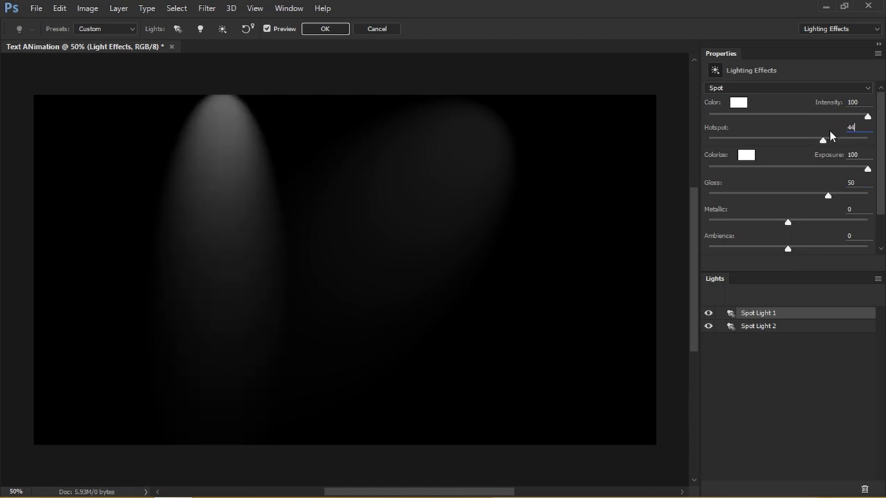
Set the second spotlight's intensity to 100, rotate it to shine straight down, and narrow its beam beside the first spotlight.
{"action": "left_click", "coordinate": [779, 326]}
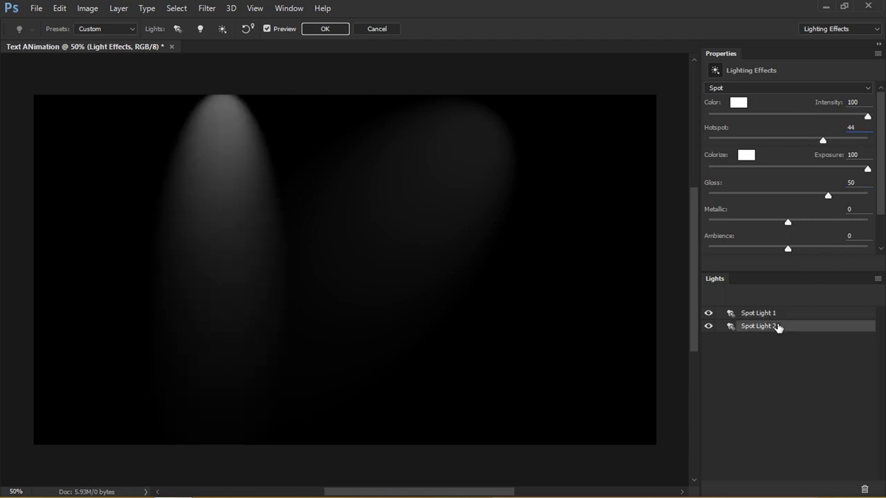
{"action": "left_click_drag", "start_coordinate": [808, 117], "coordinate": [881, 116]}
{"action": "left_click_drag", "start_coordinate": [575, 193], "coordinate": [397, 97]}
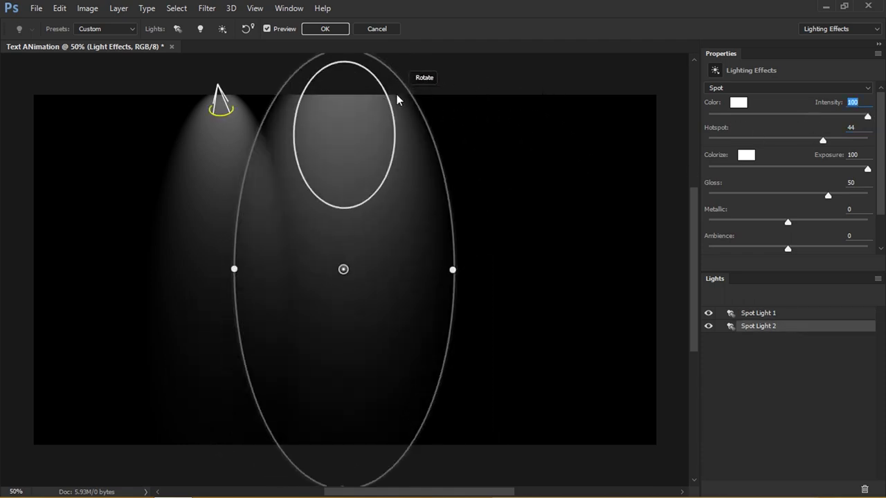
{"action": "left_click_drag", "start_coordinate": [352, 151], "coordinate": [378, 191]}
{"action": "left_click_drag", "start_coordinate": [478, 311], "coordinate": [450, 312]}
{"action": "left_click_drag", "start_coordinate": [405, 276], "coordinate": [387, 275]}
Add a third downward spotlight with intensity 100 and a narrowed beam, placed to the right of the second one.
{"action": "left_click", "coordinate": [177, 29]}
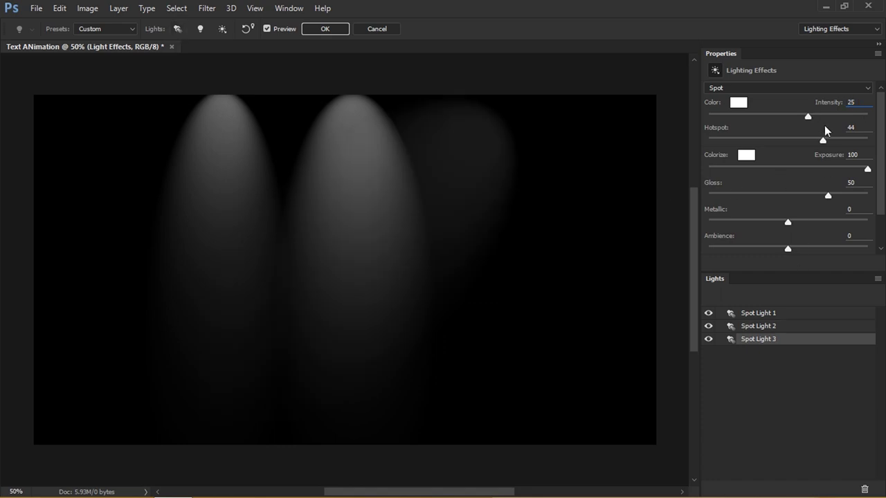
{"action": "left_click_drag", "start_coordinate": [807, 117], "coordinate": [872, 117]}
{"action": "left_click_drag", "start_coordinate": [501, 121], "coordinate": [406, 64]}
{"action": "left_click_drag", "start_coordinate": [420, 191], "coordinate": [562, 232]}
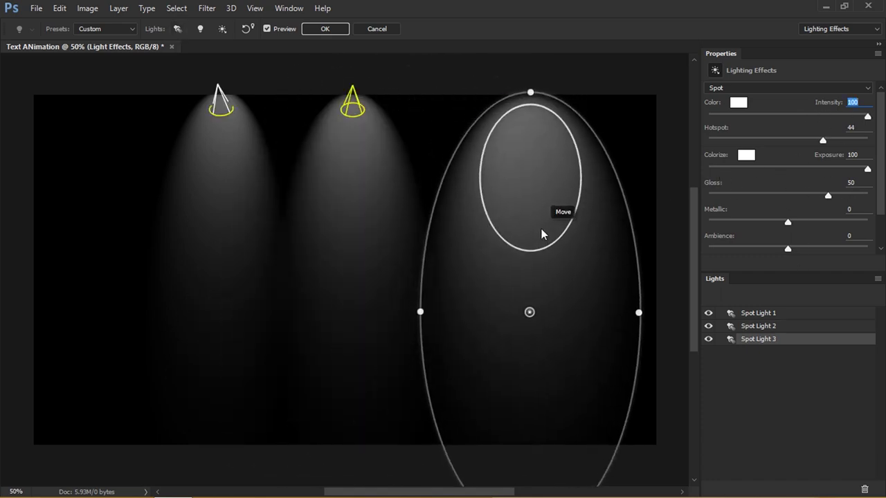
{"action": "left_click_drag", "start_coordinate": [636, 310], "coordinate": [616, 310]}
{"action": "left_click_drag", "start_coordinate": [587, 275], "coordinate": [566, 275]}
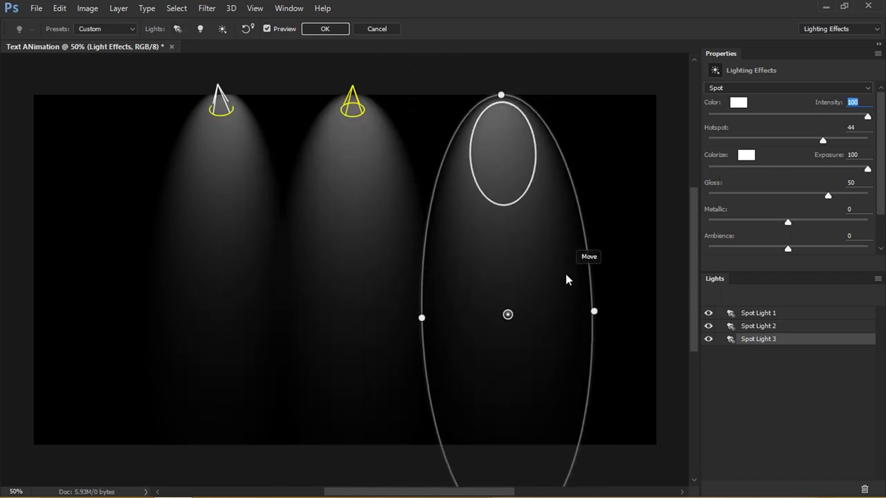
Reposition the second spotlight and widen the first spotlight's beam at the canvas's top edge to resemble the other two.
{"action": "key", "text": "ctrl+h"}
{"action": "left_click", "coordinate": [356, 105]}
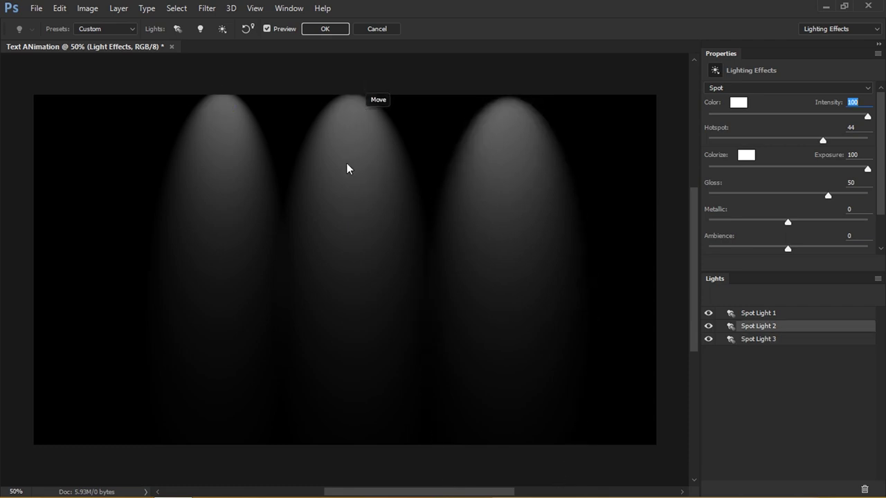
{"action": "left_click_drag", "start_coordinate": [348, 168], "coordinate": [368, 255]}
{"action": "left_click", "coordinate": [226, 92]}
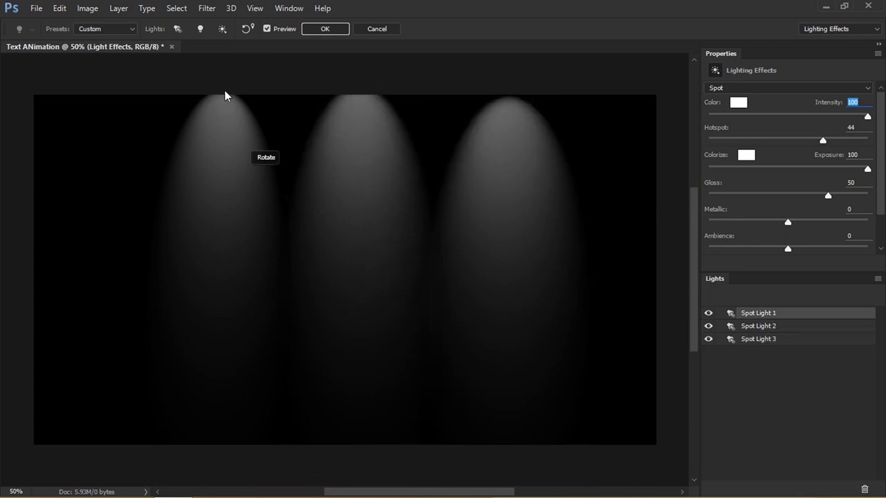
{"action": "left_click", "coordinate": [709, 314]}
{"action": "left_click", "coordinate": [708, 313]}
{"action": "mouse_move", "coordinate": [288, 294]}
{"action": "left_mouse_down"}
{"action": "mouse_move", "coordinate": [296, 295]}
{"action": "mouse_move", "coordinate": [283, 303]}
{"action": "mouse_move", "coordinate": [297, 301]}
{"action": "left_mouse_up"}
{"action": "left_click_drag", "start_coordinate": [243, 174], "coordinate": [243, 182]}
{"action": "left_click_drag", "start_coordinate": [346, 179], "coordinate": [351, 185]}
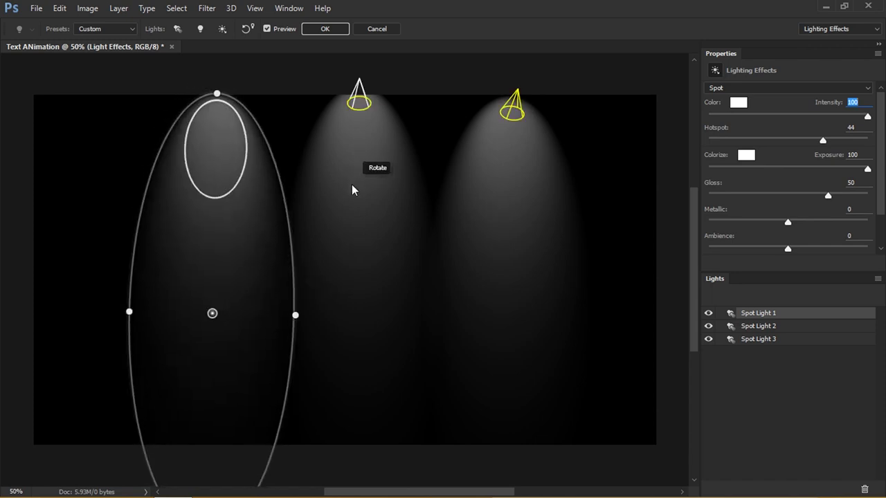
Shift the second spotlight slightly left and nudge the first one right so both beams meet the canvas's top edge evenly.
{"action": "left_click", "coordinate": [754, 326]}
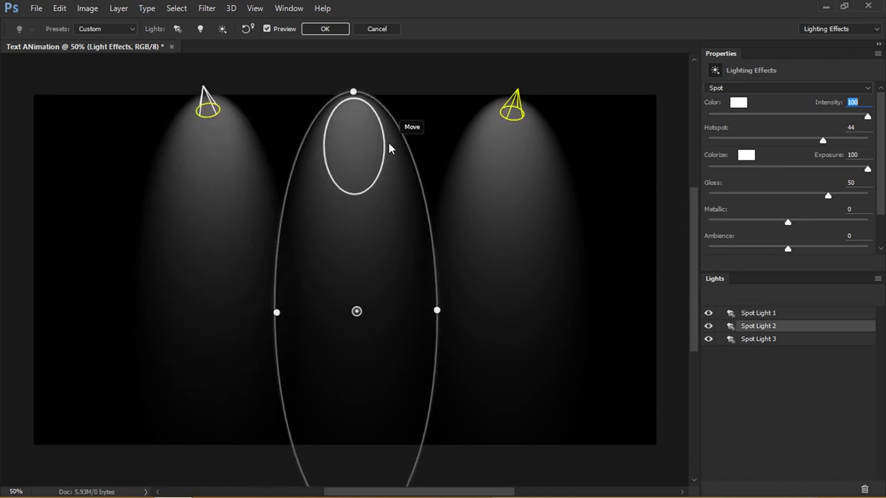
{"action": "key", "text": "ctrl+h"}
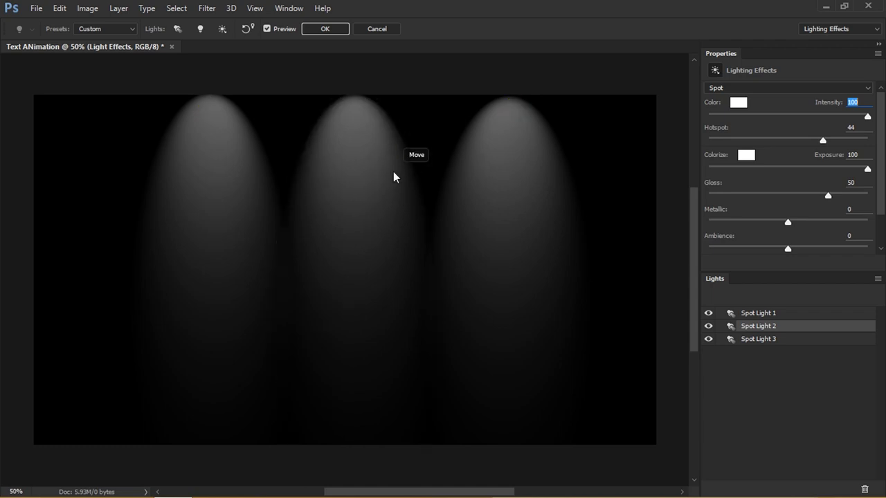
{"action": "left_click", "coordinate": [251, 227]}
{"action": "left_click_drag", "start_coordinate": [252, 228], "coordinate": [256, 232]}
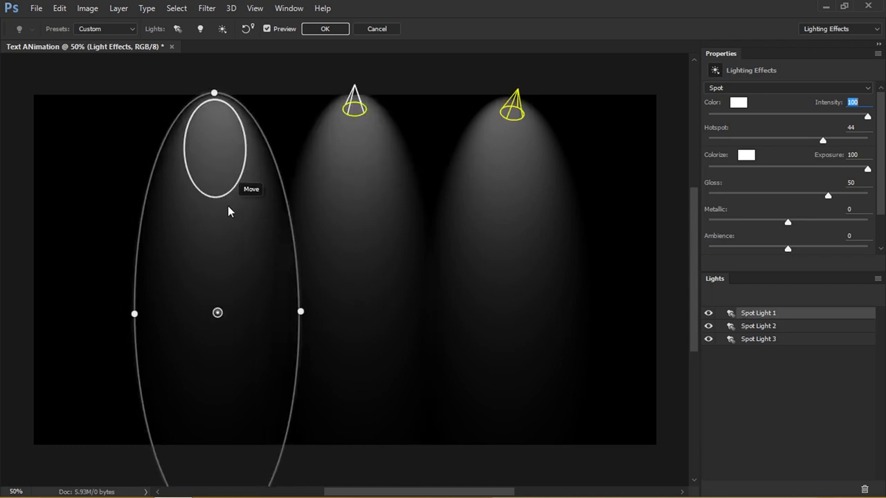
Line up the third spotlight with the others, set its hotspot to 46, and apply the Lighting Effects filter.
{"action": "left_click", "coordinate": [753, 339]}
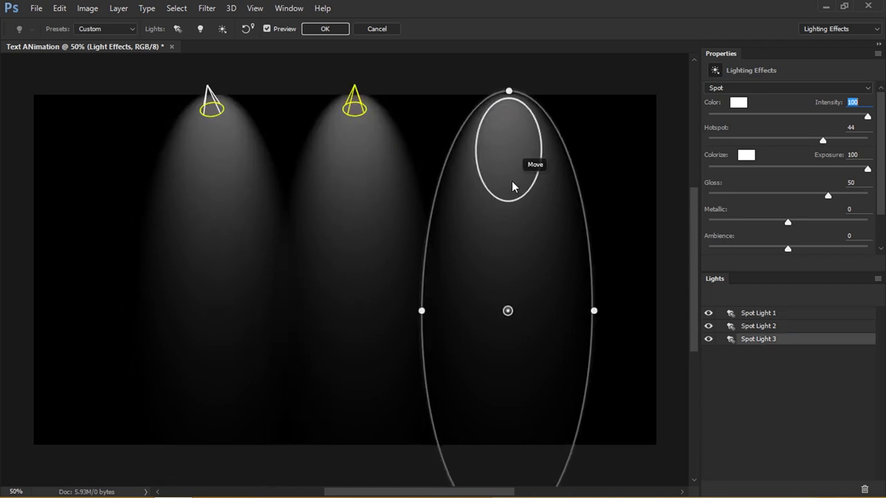
{"action": "left_click_drag", "start_coordinate": [511, 182], "coordinate": [522, 206]}
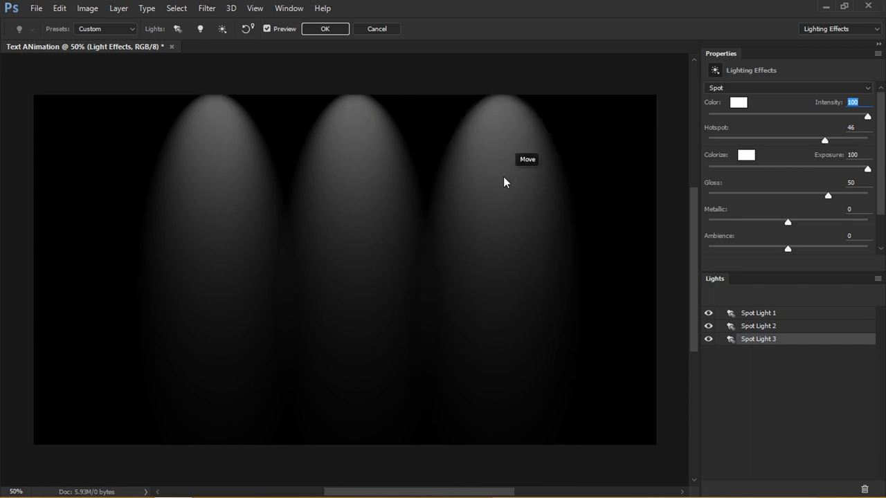
{"action": "left_click", "coordinate": [331, 31]}
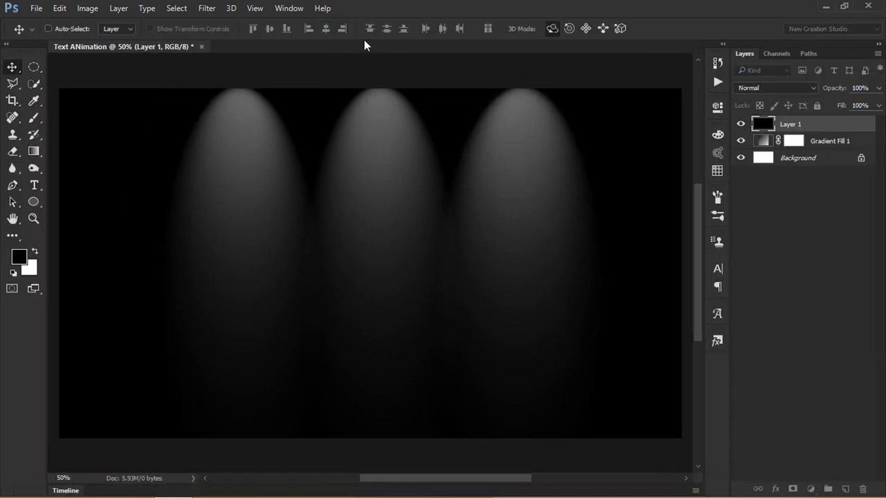
Set the spotlight layer's blend mode to Screen and align the layer horizontally to the canvas centre.
{"action": "left_click", "coordinate": [757, 87]}
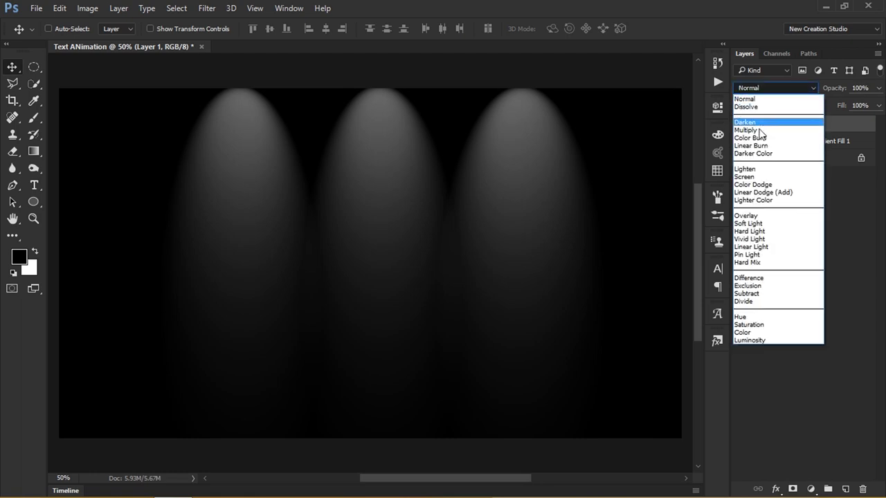
{"action": "left_click", "coordinate": [761, 170]}
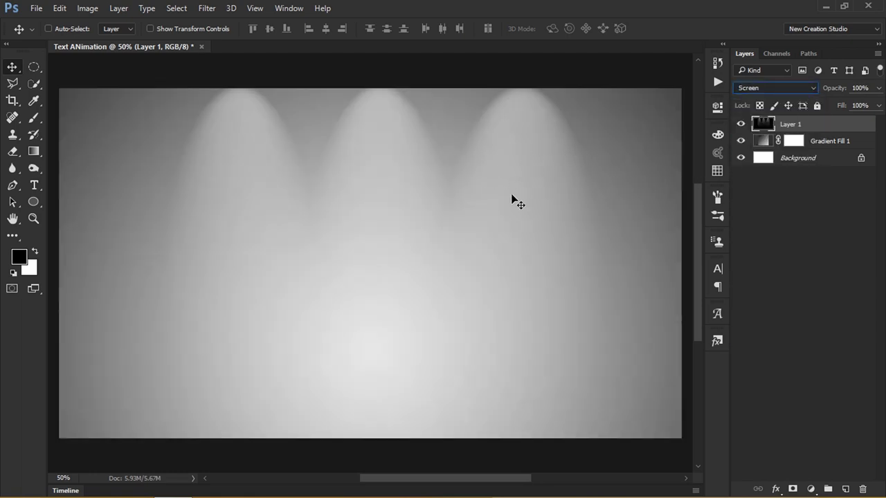
{"action": "key", "text": "ctrl+a"}
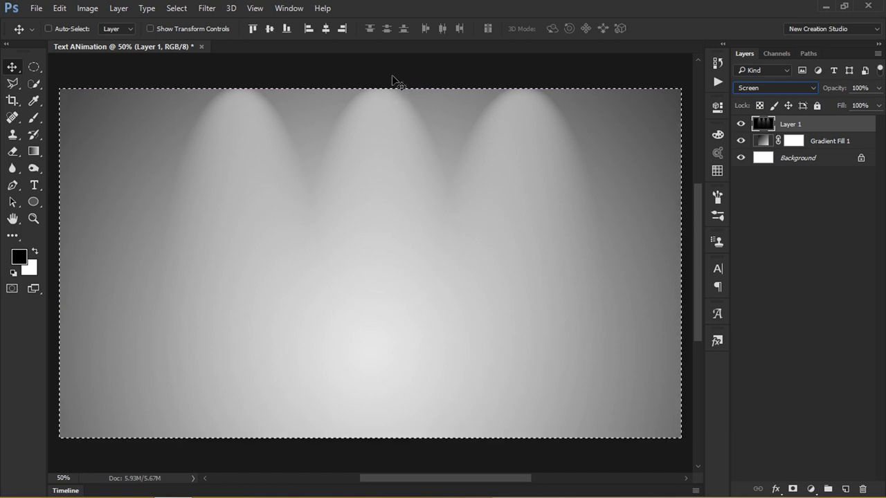
{"action": "left_click", "coordinate": [326, 28]}
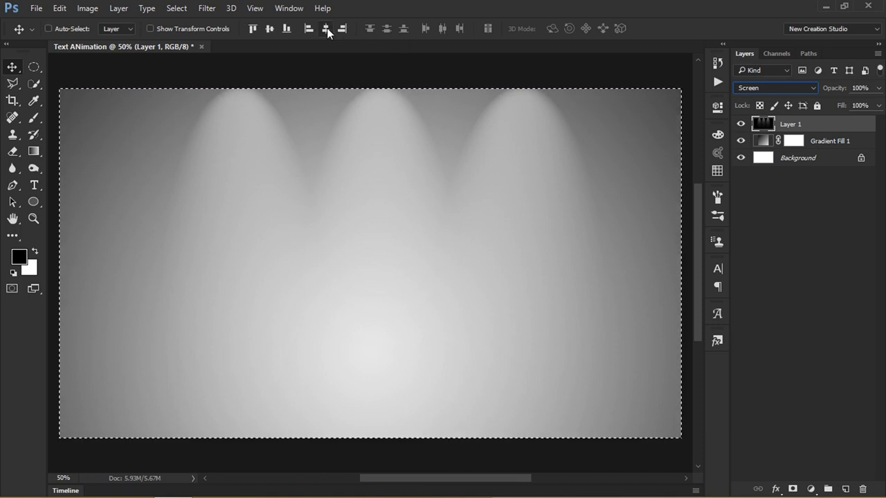
{"action": "key", "text": "ctrl+d"}
{"action": "scroll", "coordinate": [453, 238], "scroll_direction": "down", "scroll_amount": 2}
{"action": "scroll", "coordinate": [463, 240], "scroll_direction": "up", "scroll_amount": 1}
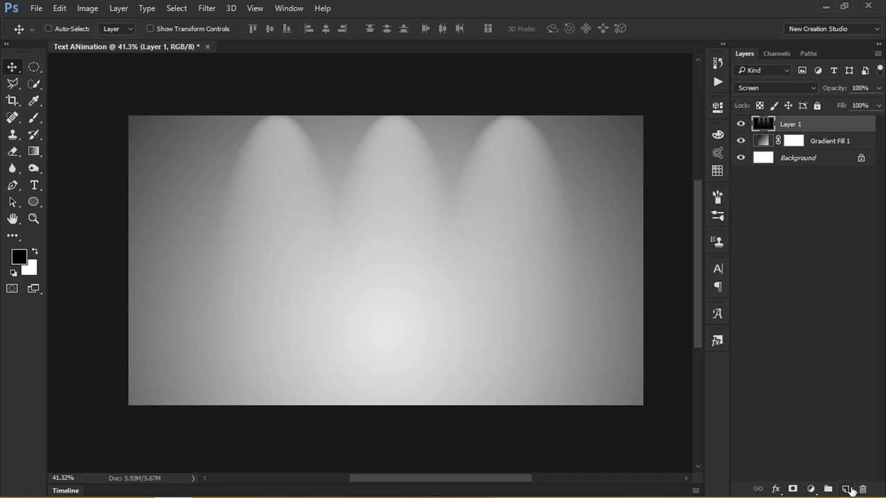
Select a full-width rectangular strip covering the lower third of the canvas with the Rectangular Marquee tool.
{"action": "left_click", "coordinate": [846, 489]}
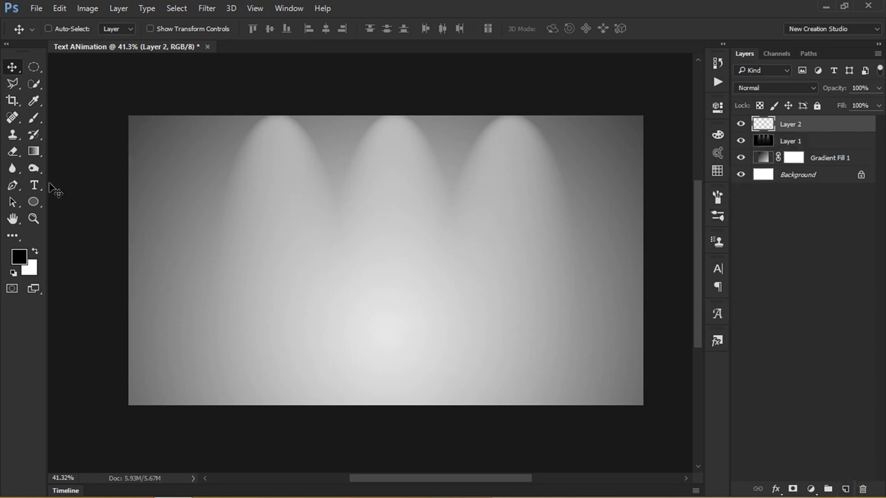
{"action": "left_click", "coordinate": [33, 67]}
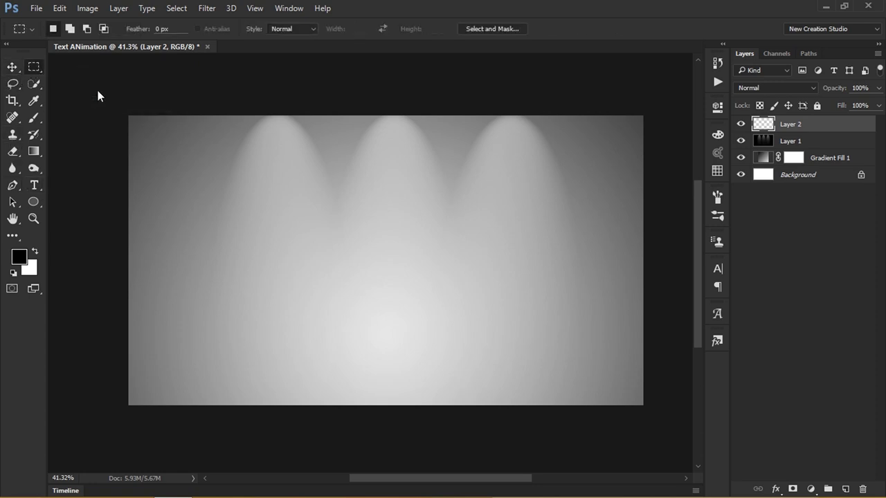
{"action": "key", "text": "ctrl+z"}
{"action": "scroll", "coordinate": [271, 327], "scroll_direction": "down", "scroll_amount": 1}
{"action": "left_click_drag", "start_coordinate": [173, 298], "coordinate": [692, 384]}
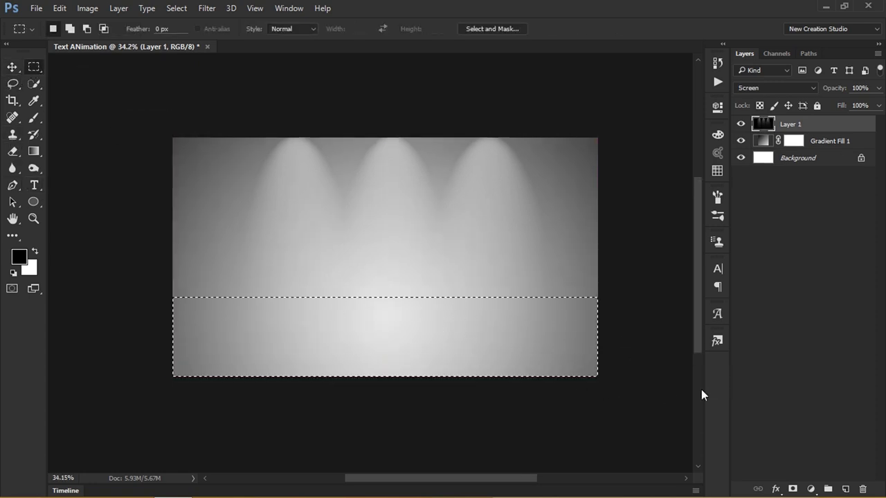
Add a Curves adjustment limited to the selected strip, with an S-shaped curve that brightens highlights and darkens shadows.
{"action": "left_click", "coordinate": [813, 488]}
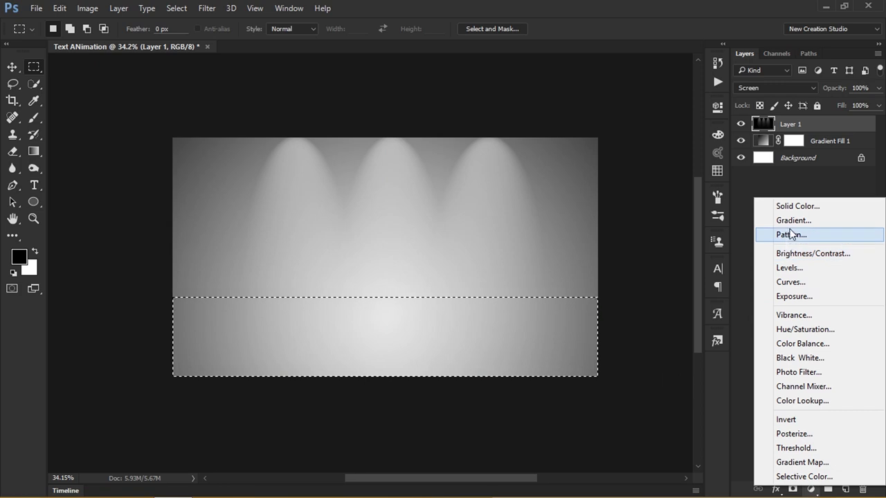
{"action": "left_click", "coordinate": [777, 283]}
{"action": "left_click_drag", "start_coordinate": [663, 187], "coordinate": [643, 186]}
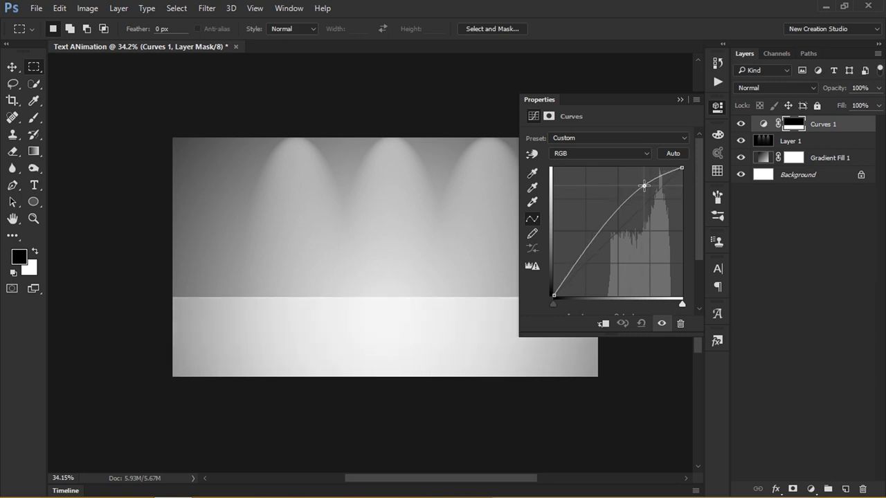
{"action": "left_click_drag", "start_coordinate": [598, 227], "coordinate": [610, 257]}
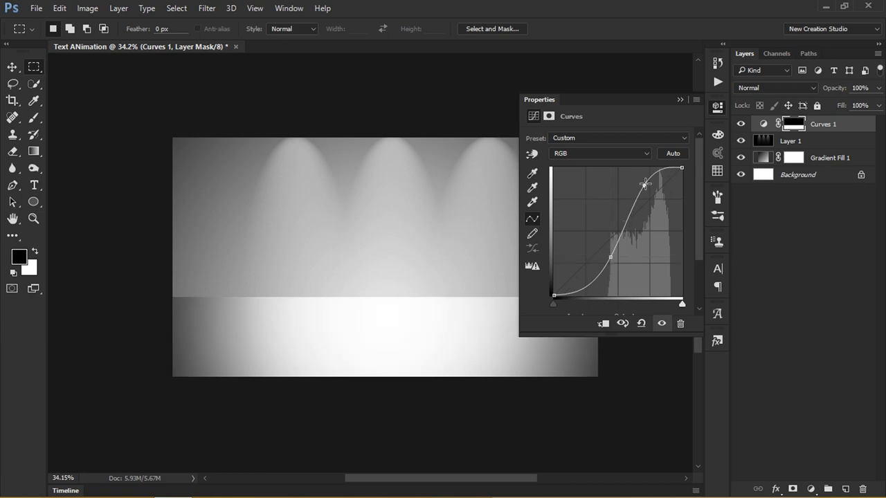
{"action": "mouse_move", "coordinate": [644, 184]}
{"action": "left_mouse_down"}
{"action": "mouse_move", "coordinate": [651, 198]}
{"action": "mouse_move", "coordinate": [644, 199]}
{"action": "left_mouse_up"}
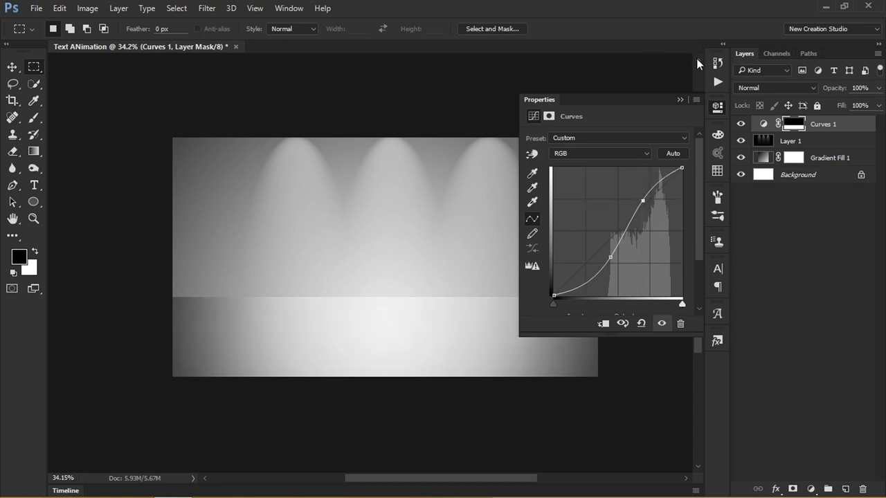
{"action": "left_click", "coordinate": [679, 100]}
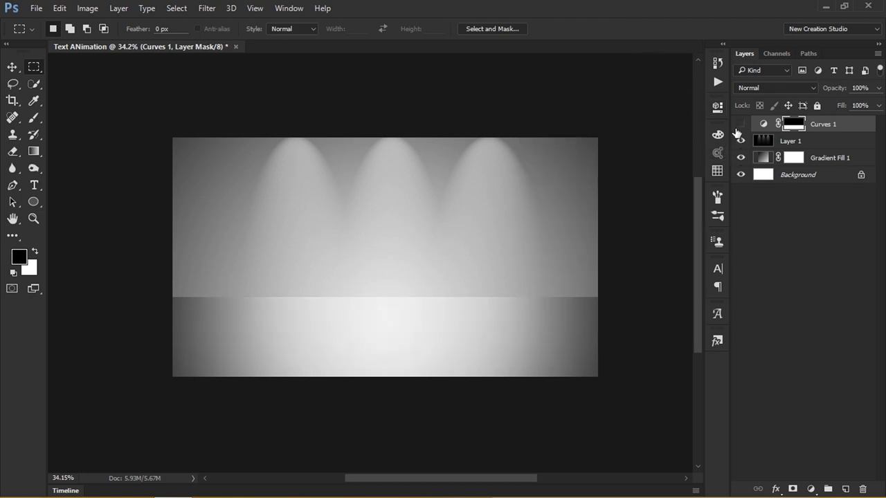
{"action": "left_click", "coordinate": [739, 126]}
Transform the Curves layer's mask by lowering its upper edge to make the floor strip shorter.
{"action": "scroll", "coordinate": [408, 278], "scroll_direction": "down", "scroll_amount": 5}
{"action": "scroll", "coordinate": [407, 276], "scroll_direction": "up", "scroll_amount": 7}
{"action": "scroll", "coordinate": [407, 277], "scroll_direction": "down", "scroll_amount": 2}
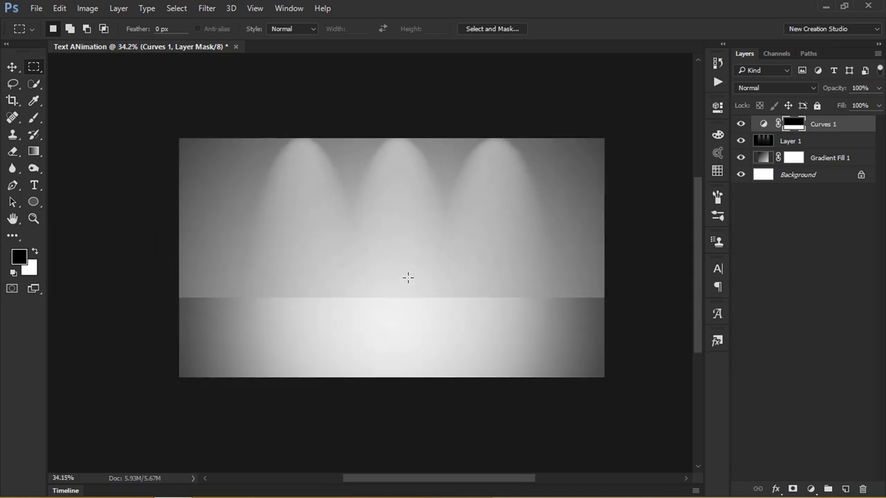
{"action": "key", "text": "ctrl+t"}
{"action": "left_click_drag", "start_coordinate": [392, 298], "coordinate": [393, 316]}
{"action": "key", "text": "Return"}
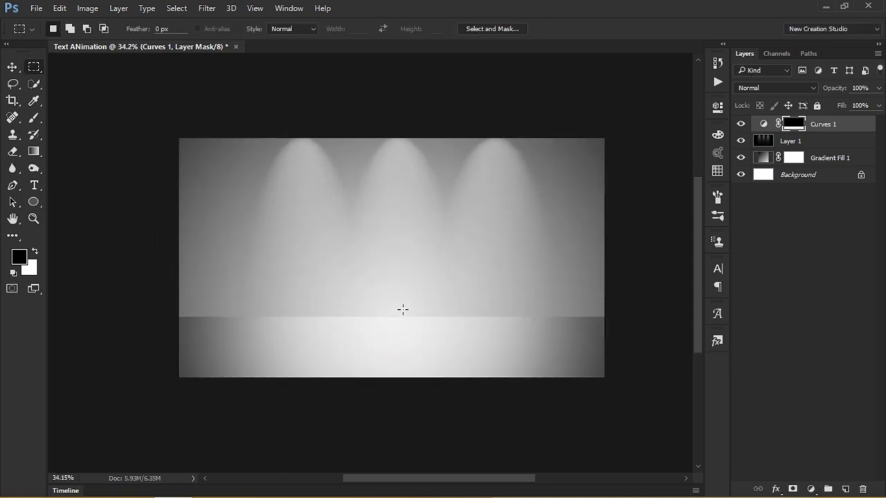
Add a new empty layer above the Curves adjustment.
{"action": "scroll", "coordinate": [406, 310], "scroll_direction": "down", "scroll_amount": 2}
{"action": "scroll", "coordinate": [405, 313], "scroll_direction": "up", "scroll_amount": 3}
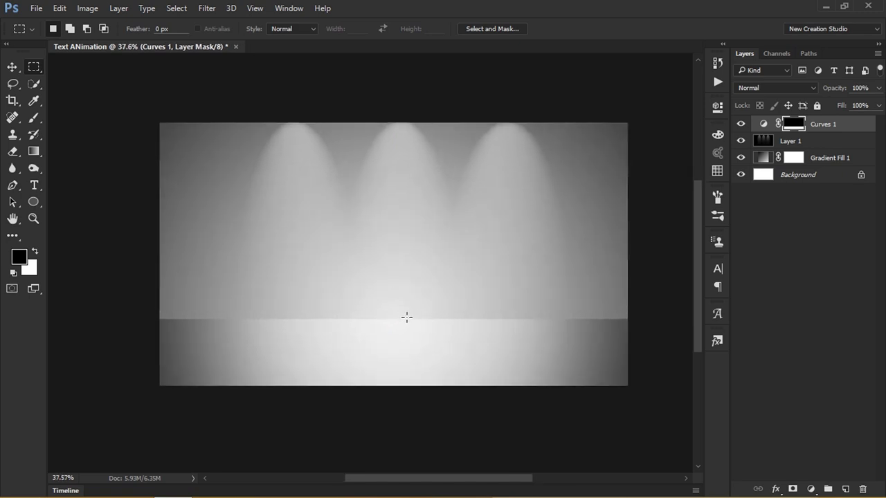
{"action": "scroll", "coordinate": [408, 317], "scroll_direction": "down", "scroll_amount": 3}
{"action": "scroll", "coordinate": [416, 322], "scroll_direction": "up", "scroll_amount": 4}
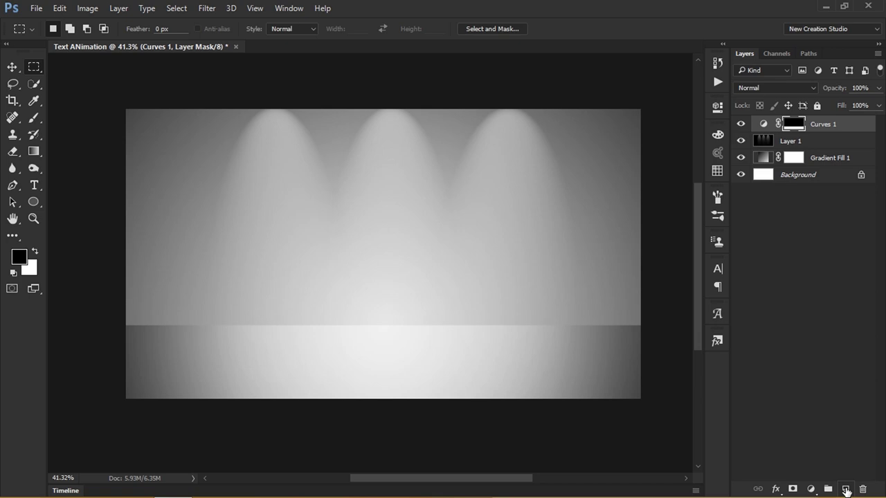
{"action": "left_click", "coordinate": [845, 489]}
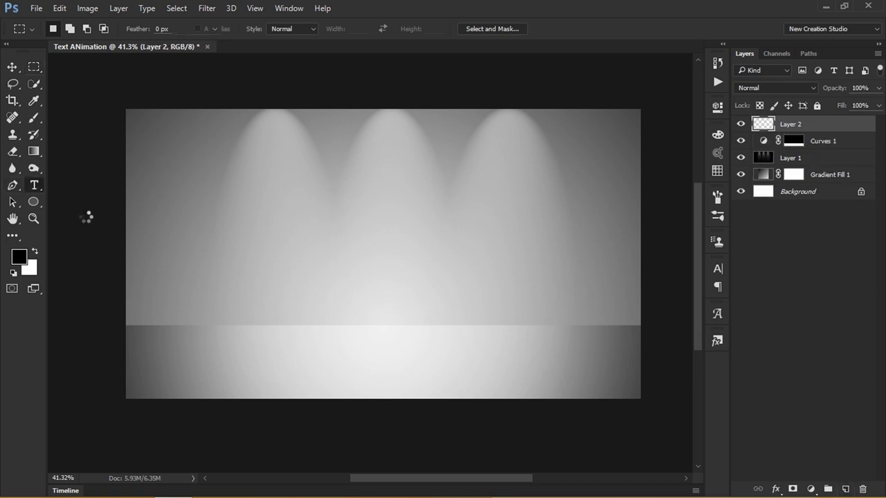
Add the text ANIMATION in white Helvetica Bold near the floor's upper edge.
{"action": "key", "text": "t"}
{"action": "left_click", "coordinate": [259, 329]}
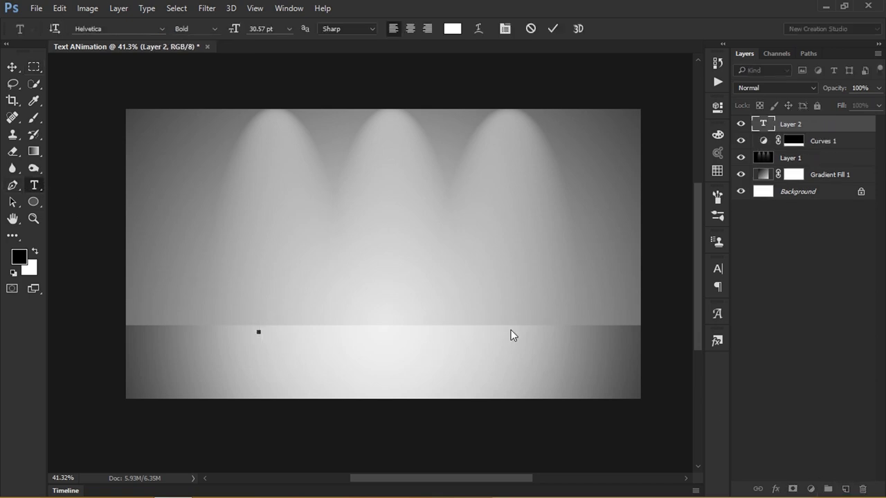
{"action": "type", "text": "ANIM"}
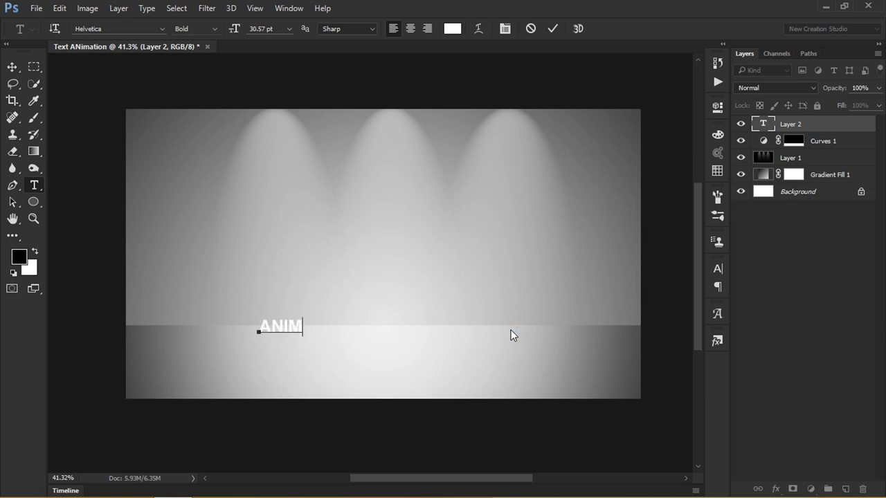
{"action": "type", "text": "ATION"}
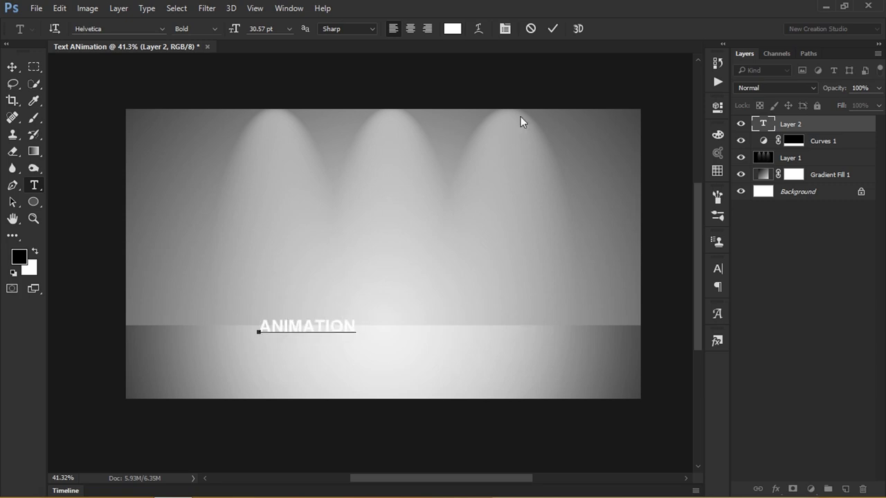
{"action": "left_click", "coordinate": [553, 28]}
Transform the ANIMATION text to about 96 pt and shift it toward the middle of the canvas.
{"action": "key", "text": "ctrl+t"}
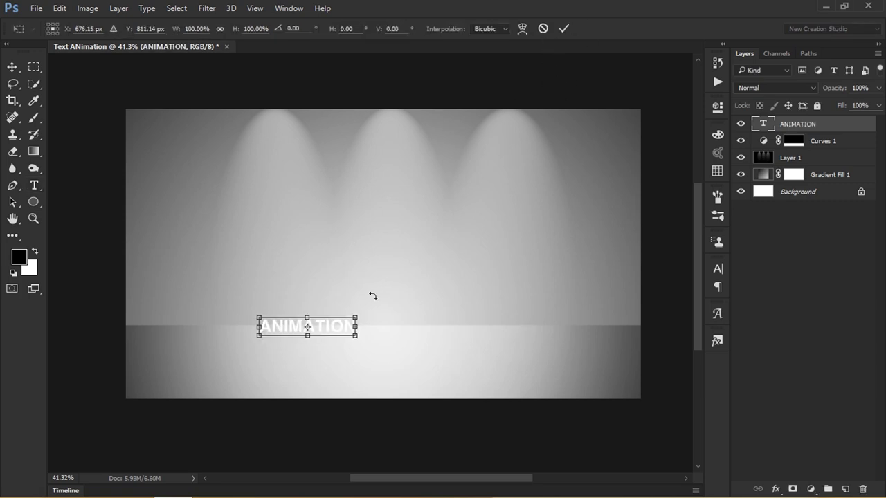
{"action": "left_click_drag", "start_coordinate": [351, 321], "coordinate": [460, 299]}
{"action": "left_click_drag", "start_coordinate": [424, 332], "coordinate": [489, 320]}
{"action": "key", "text": "Return"}
Centre the ANIMATION text horizontally on the canvas and recolour it red.
{"action": "key", "text": "ctrl+a"}
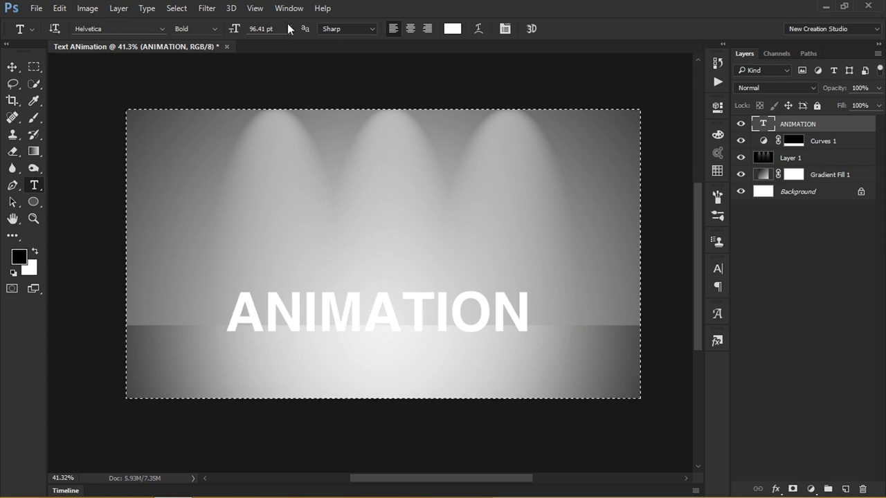
{"action": "left_click", "coordinate": [12, 67]}
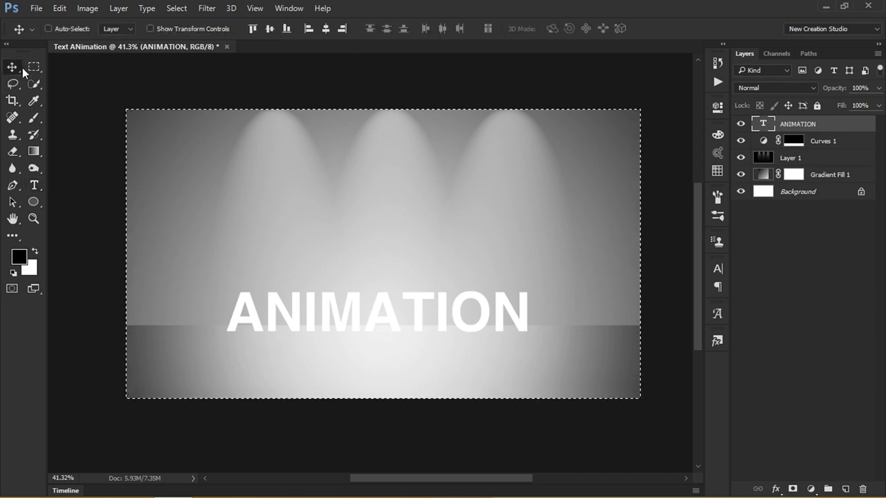
{"action": "left_click", "coordinate": [325, 28]}
{"action": "key", "text": "ctrl+d"}
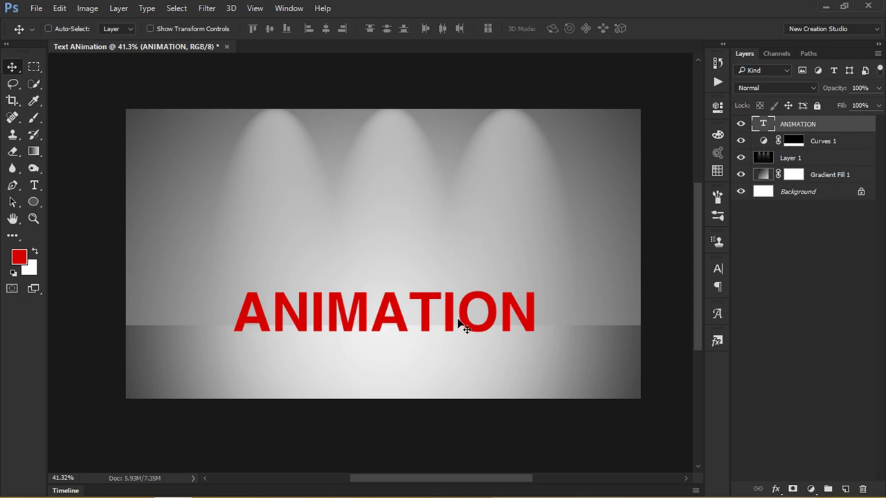
Raise the ANIMATION text so its baseline stands on the floor edge, and place a horizontal guide along that edge.
{"action": "scroll", "coordinate": [448, 304], "scroll_direction": "right", "scroll_amount": 1}
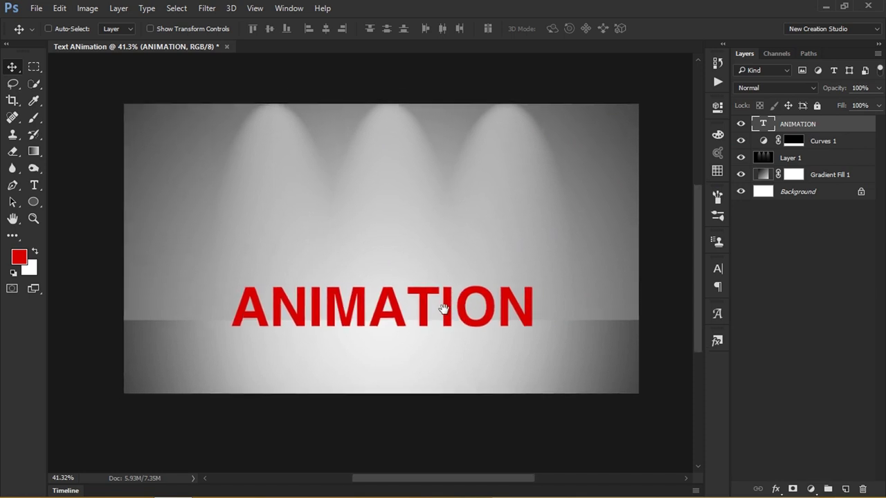
{"action": "left_click_drag", "start_coordinate": [443, 315], "coordinate": [366, 317]}
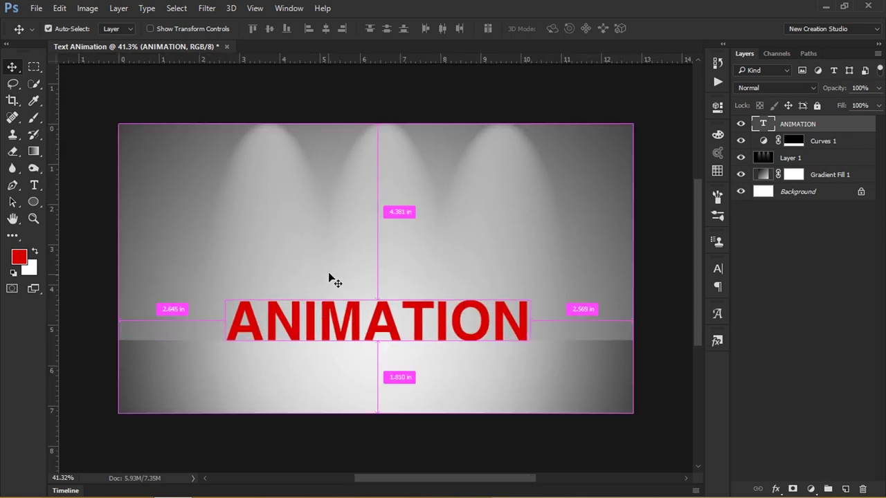
{"action": "left_click_drag", "start_coordinate": [324, 59], "coordinate": [320, 340]}
{"action": "scroll", "coordinate": [265, 297], "scroll_direction": "up", "scroll_amount": 5}
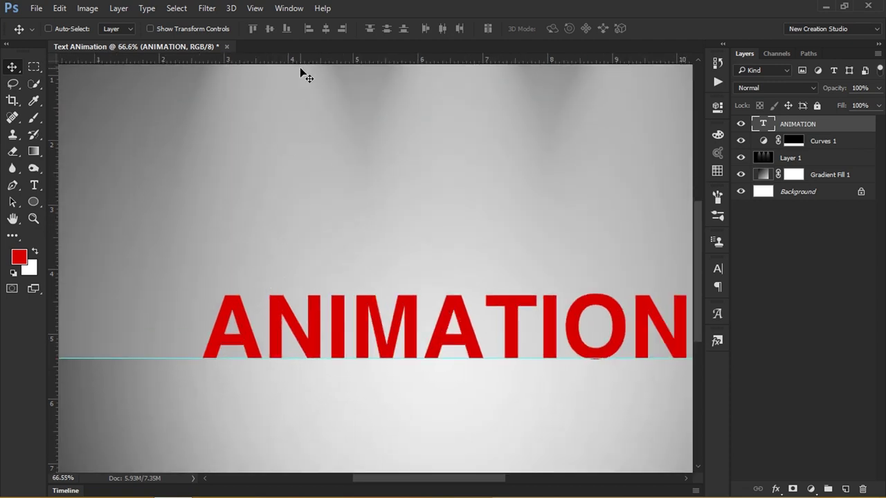
Place two more horizontal guides across the letters, at about 4.6 in and 5.1 in, and hide the rulers.
{"action": "left_click_drag", "start_coordinate": [283, 122], "coordinate": [366, 123]}
{"action": "left_click_drag", "start_coordinate": [384, 60], "coordinate": [380, 314]}
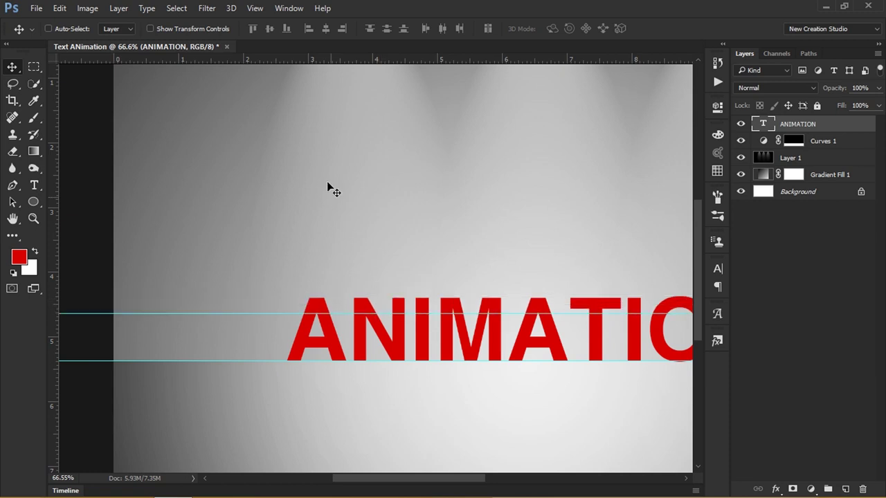
{"action": "left_click_drag", "start_coordinate": [328, 62], "coordinate": [352, 350]}
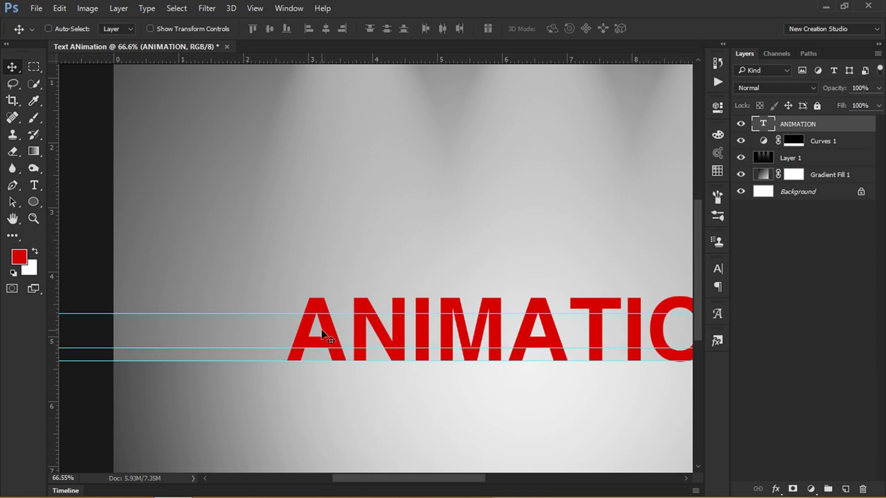
{"action": "scroll", "coordinate": [337, 342], "scroll_direction": "down", "scroll_amount": 1}
{"action": "scroll", "coordinate": [337, 342], "scroll_direction": "up", "scroll_amount": 1}
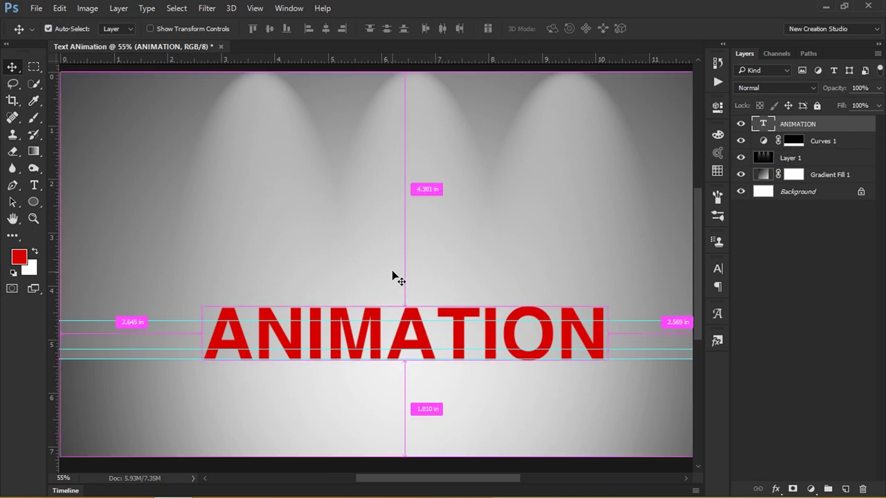
{"action": "key", "text": "ctrl+r"}
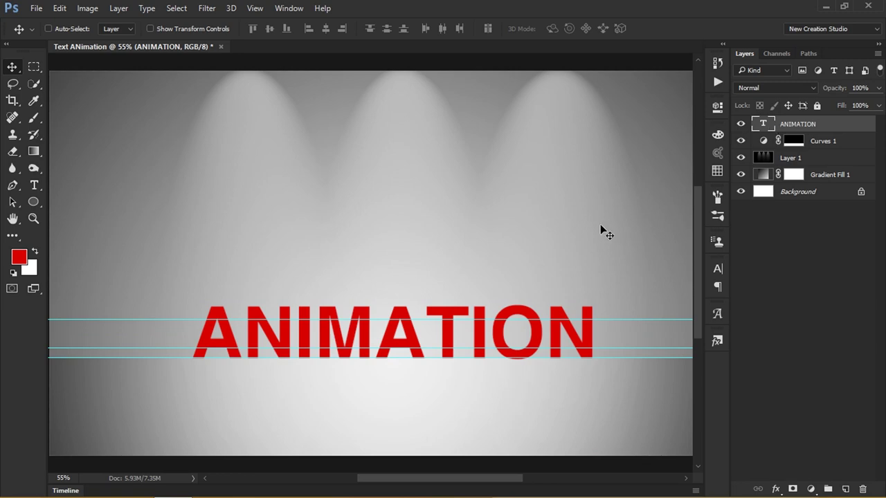
Enable Bevel & Emboss on the ANIMATION layer and set its Soften to 3 px.
{"action": "double_click", "coordinate": [835, 129]}
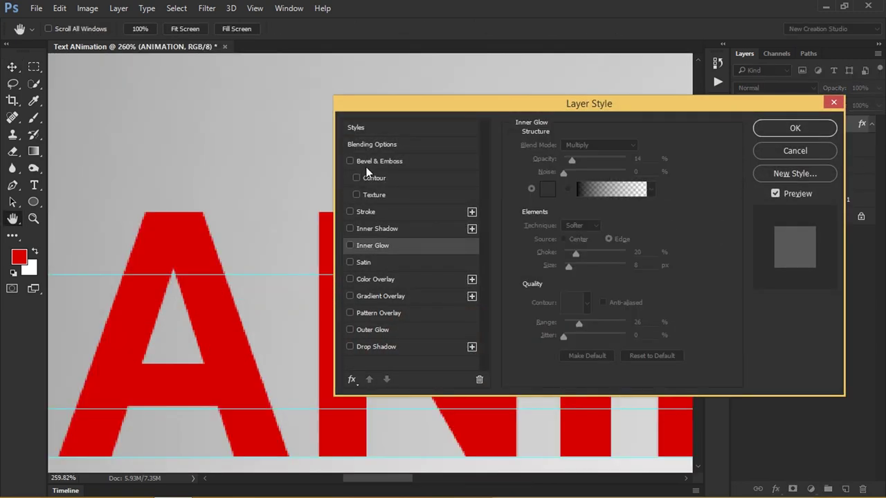
{"action": "left_click", "coordinate": [352, 160]}
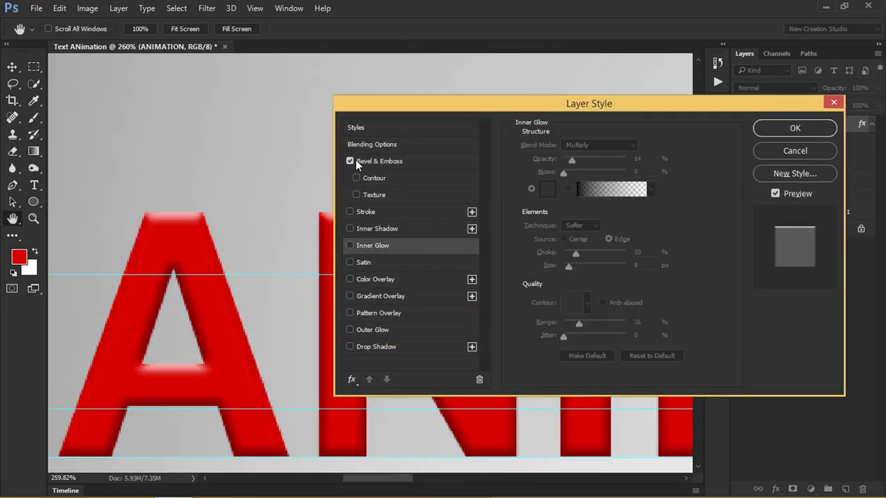
{"action": "left_click", "coordinate": [388, 159]}
{"action": "left_click", "coordinate": [389, 158]}
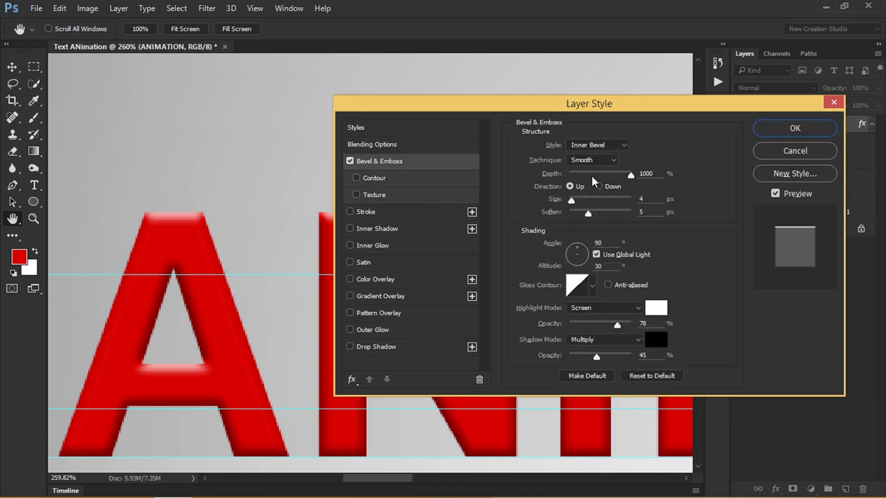
{"action": "mouse_move", "coordinate": [587, 214]}
{"action": "left_mouse_down"}
{"action": "mouse_move", "coordinate": [599, 214]}
{"action": "mouse_move", "coordinate": [581, 212]}
{"action": "left_mouse_up"}
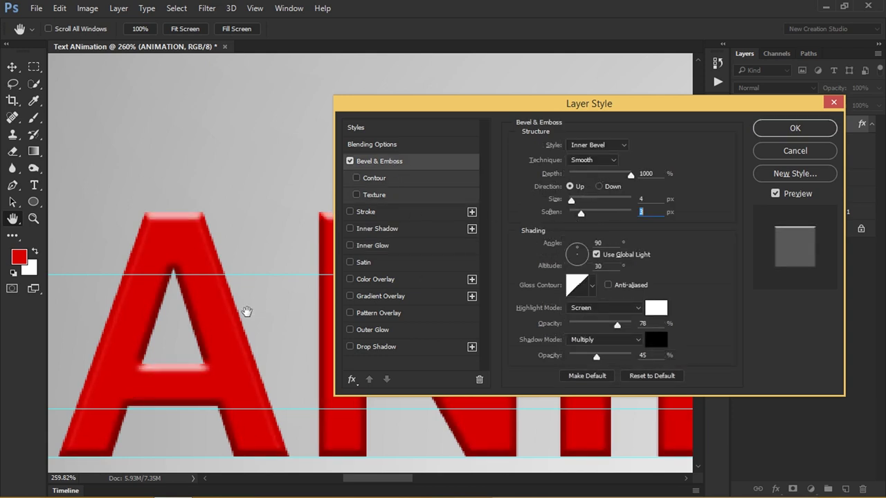
{"action": "left_click_drag", "start_coordinate": [242, 349], "coordinate": [265, 322]}
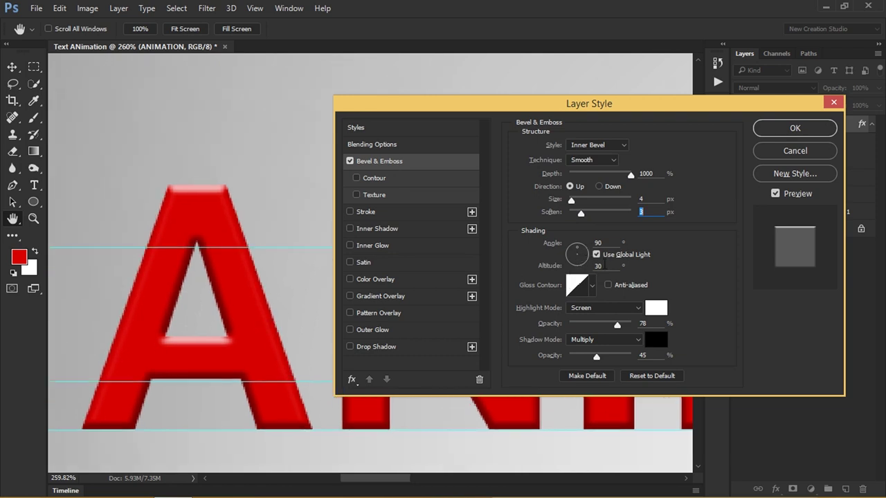
Try bevel Altitude values of 45°, 15°, 55° and 50°, ending on 45°.
{"action": "left_click", "coordinate": [597, 266]}
{"action": "type", "text": "45"}
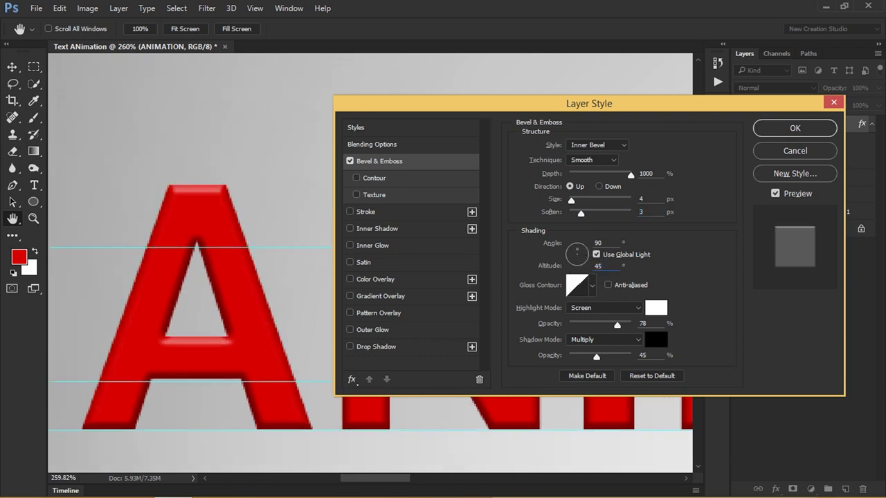
{"action": "type", "text": "15"}
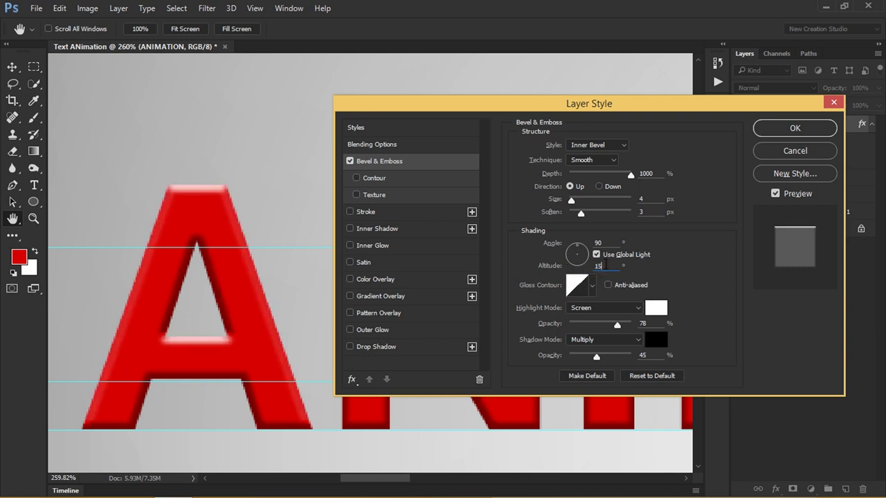
{"action": "left_click_drag", "start_coordinate": [605, 266], "coordinate": [568, 269]}
{"action": "type", "text": "65"}
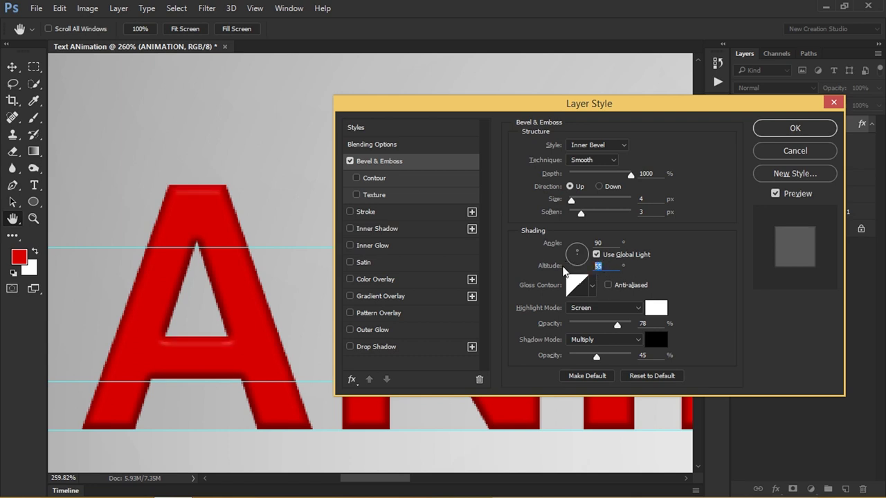
{"action": "type", "text": "50"}
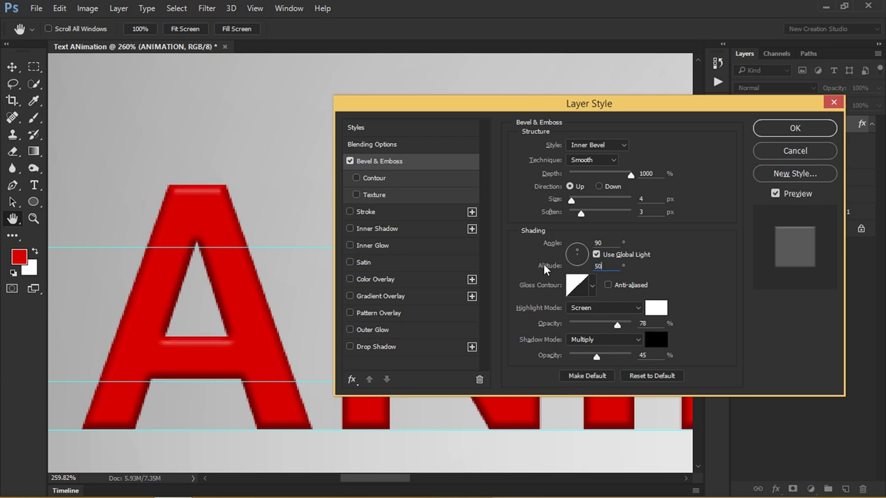
{"action": "type", "text": "45"}
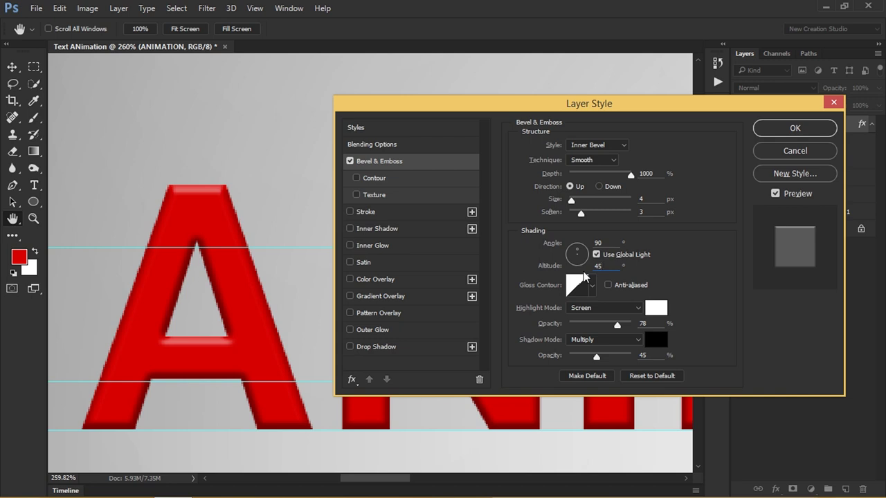
Inspect the bevelled letters, then set the bevel's Soften to 4 px and its Altitude to 50°.
{"action": "left_click_drag", "start_coordinate": [275, 312], "coordinate": [190, 270]}
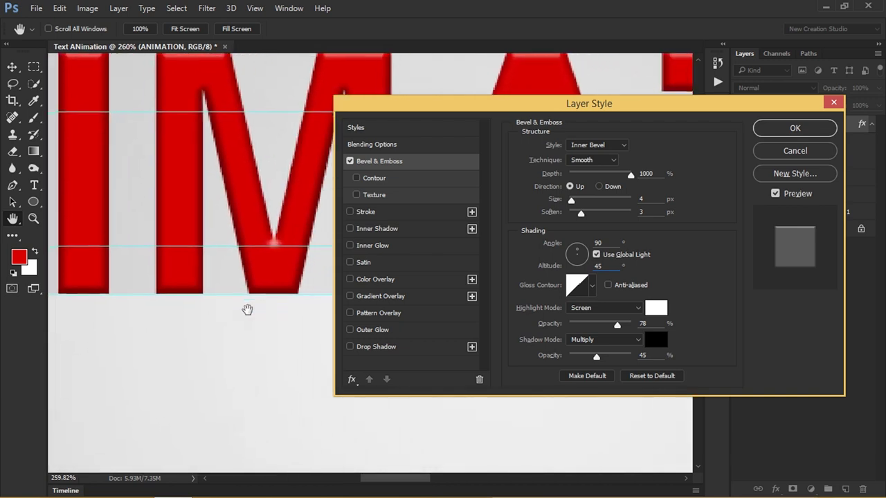
{"action": "left_click_drag", "start_coordinate": [247, 310], "coordinate": [292, 356]}
{"action": "left_click_drag", "start_coordinate": [211, 279], "coordinate": [420, 305]}
{"action": "left_click_drag", "start_coordinate": [272, 276], "coordinate": [220, 190]}
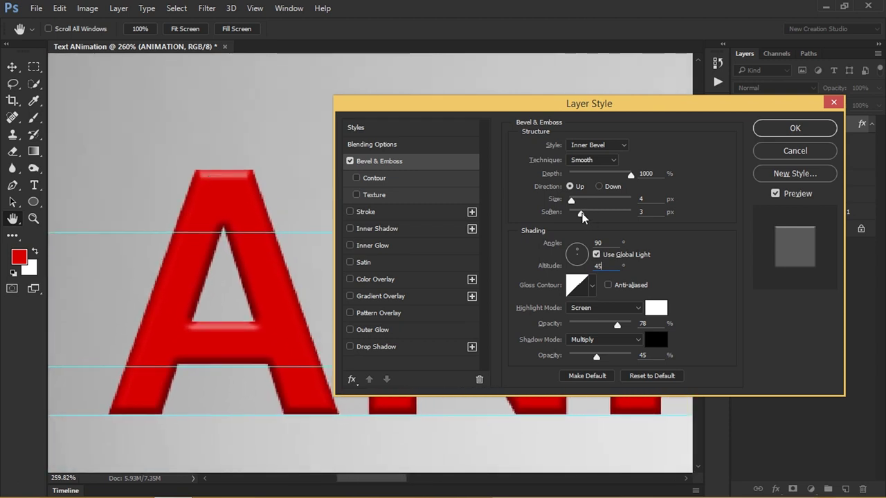
{"action": "left_click_drag", "start_coordinate": [582, 217], "coordinate": [581, 217]}
{"action": "type", "text": "5"}
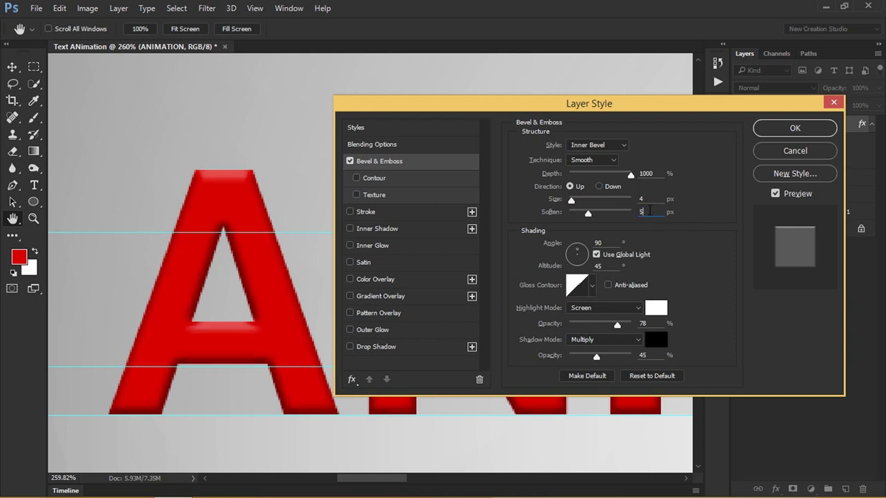
{"action": "type", "text": "4"}
{"action": "left_click_drag", "start_coordinate": [612, 268], "coordinate": [586, 272]}
{"action": "type", "text": "50"}
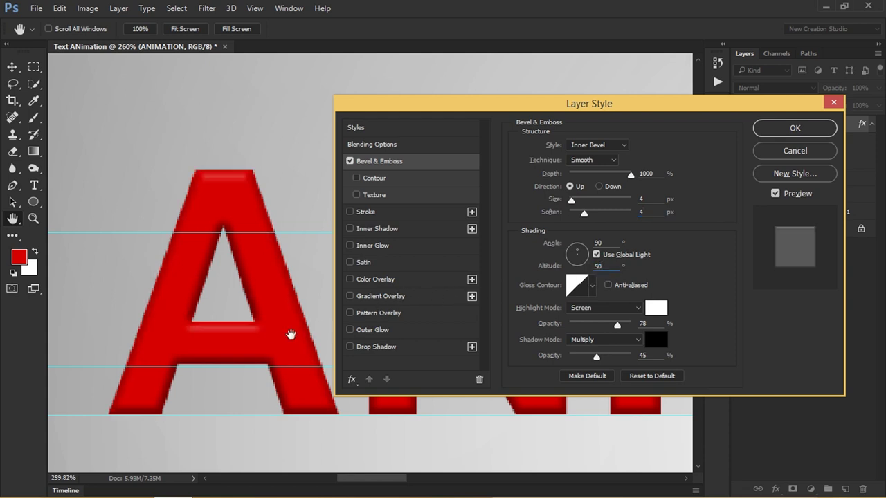
Enable the Inner Shadow effect on the text layer and set its blend mode to Screen.
{"action": "left_click_drag", "start_coordinate": [290, 335], "coordinate": [251, 336]}
{"action": "left_click", "coordinate": [363, 245]}
{"action": "left_click", "coordinate": [350, 228]}
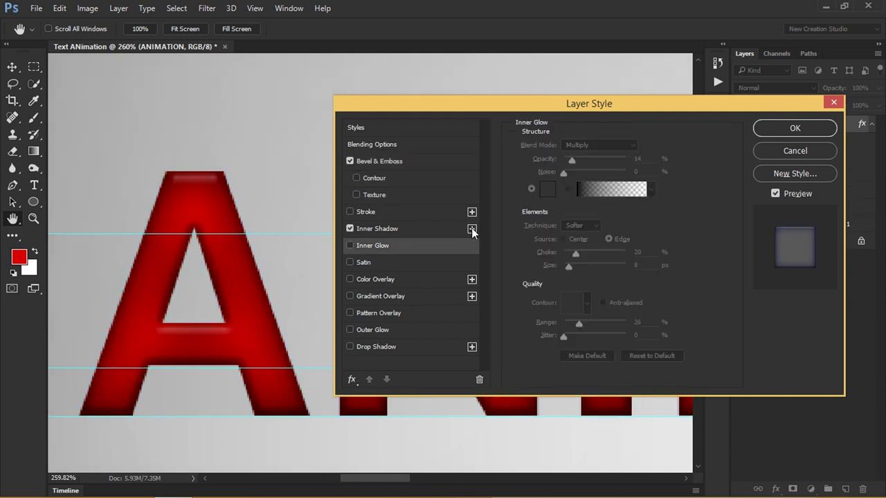
{"action": "left_click", "coordinate": [406, 232]}
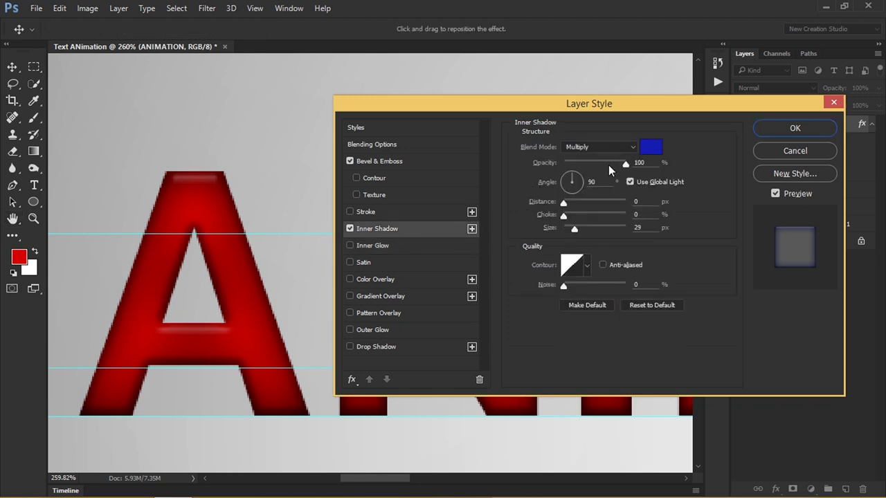
{"action": "left_click", "coordinate": [607, 147]}
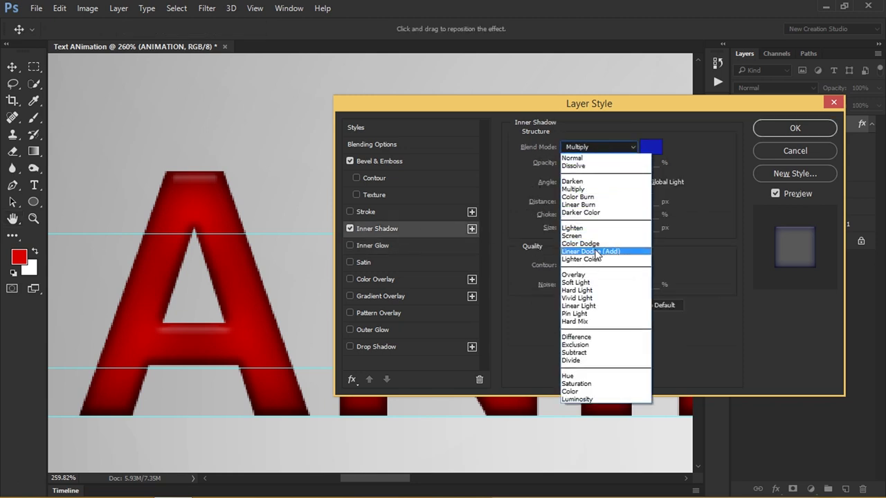
{"action": "left_click", "coordinate": [585, 236]}
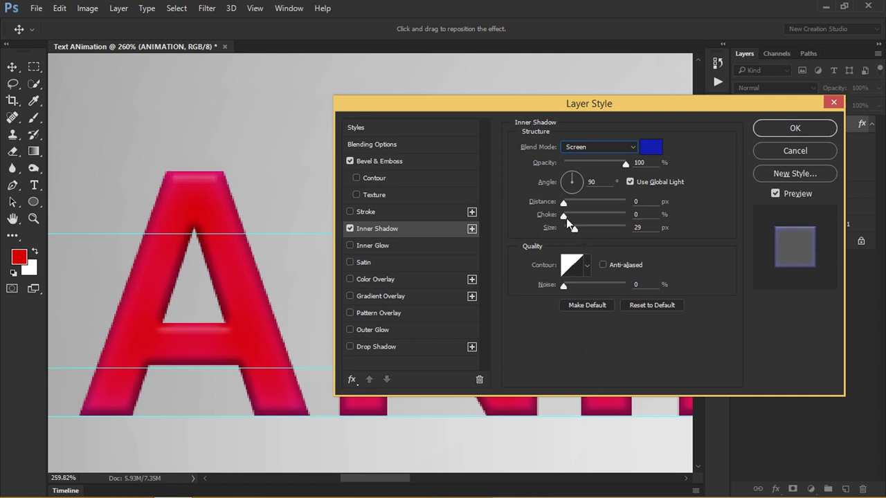
Make the inner shadow white (ffffff), with a size of 2 px, a distance of 7 px and an angle of 133°.
{"action": "left_click", "coordinate": [651, 146]}
{"action": "left_click", "coordinate": [531, 136]}
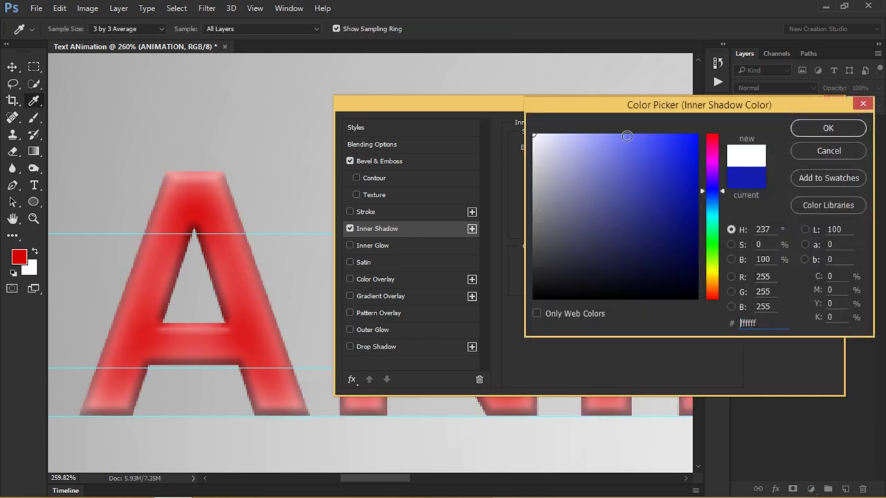
{"action": "left_click", "coordinate": [827, 126]}
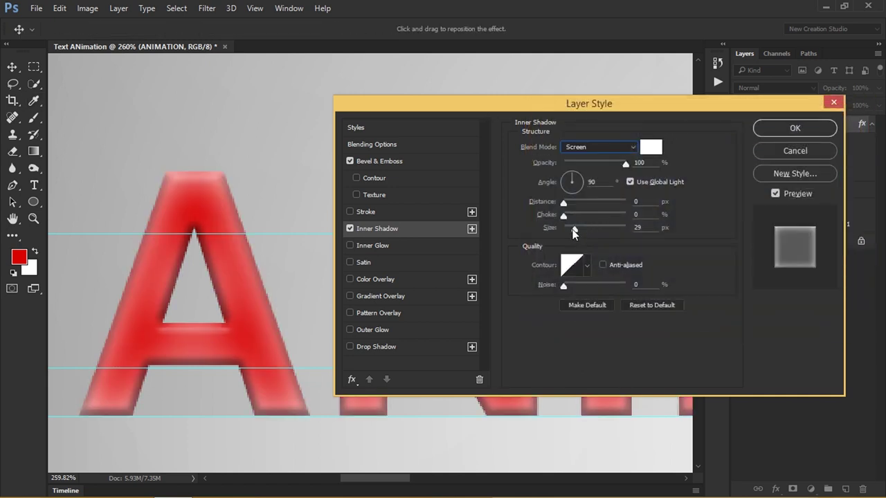
{"action": "mouse_move", "coordinate": [573, 229]}
{"action": "left_mouse_down"}
{"action": "mouse_move", "coordinate": [572, 204]}
{"action": "mouse_move", "coordinate": [570, 235]}
{"action": "mouse_move", "coordinate": [564, 229]}
{"action": "left_mouse_up"}
{"action": "left_click", "coordinate": [565, 177]}
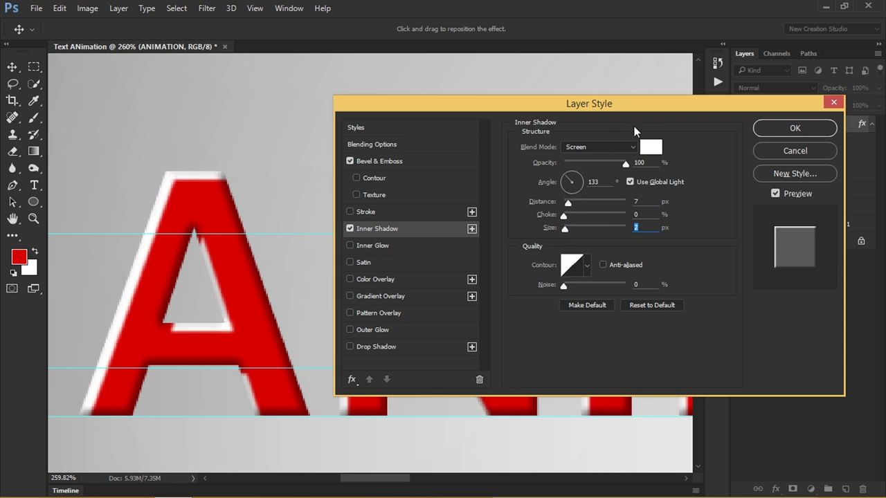
Keep the inner shadow's blend mode on Screen and change its colour to light red (ff5353).
{"action": "left_click", "coordinate": [611, 145]}
{"action": "left_click", "coordinate": [611, 146]}
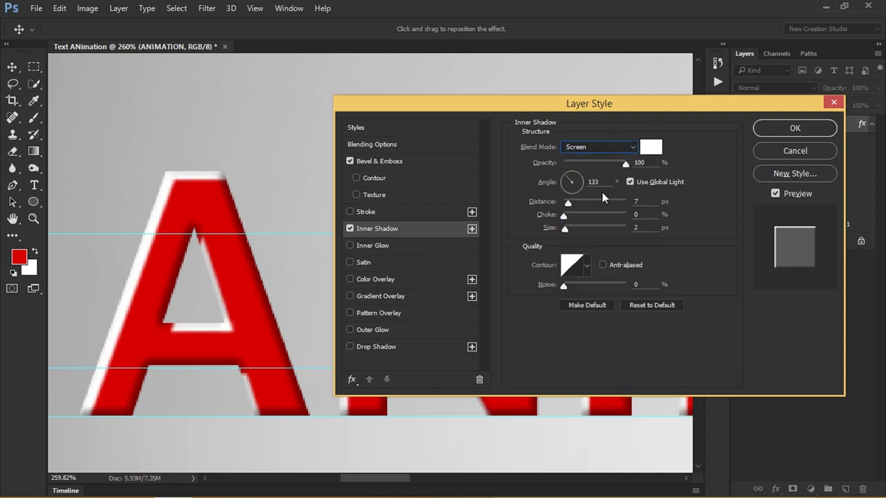
{"action": "left_click", "coordinate": [651, 147]}
{"action": "left_click", "coordinate": [716, 148]}
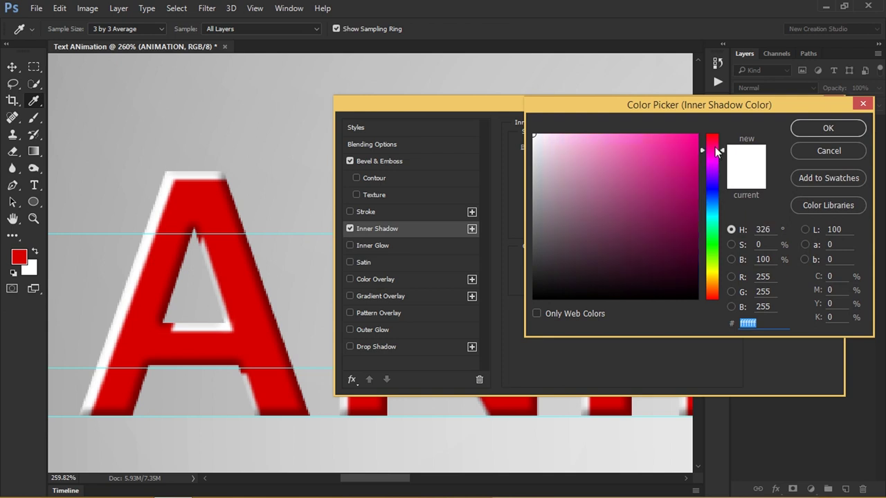
{"action": "left_click_drag", "start_coordinate": [686, 132], "coordinate": [643, 132]}
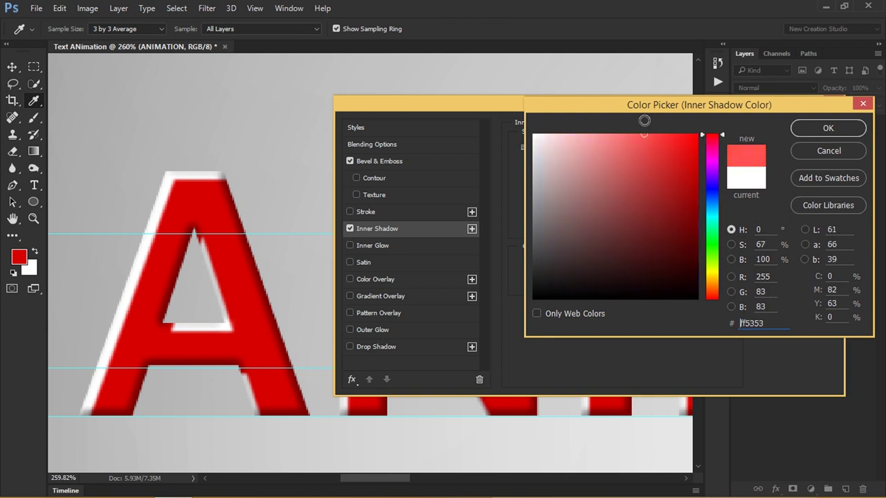
{"action": "left_click", "coordinate": [795, 132]}
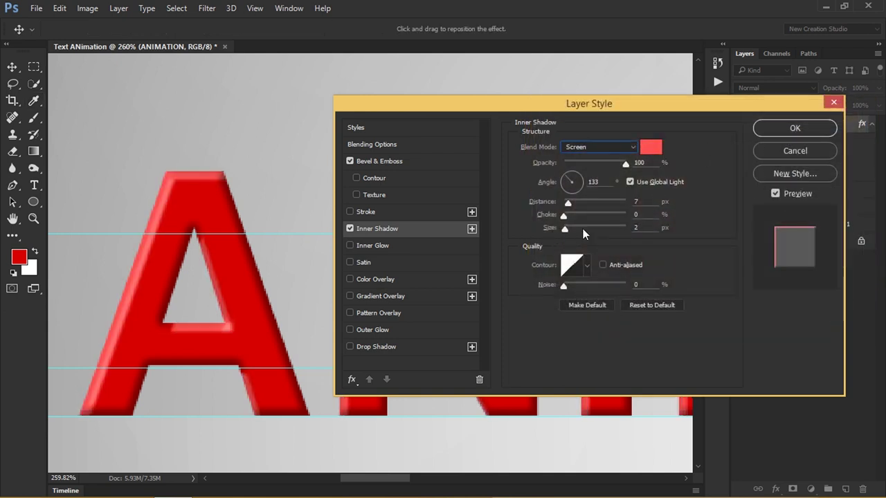
Set the inner shadow's size to 6 px and angle to 90°, comparing the letters with the effect off and on.
{"action": "left_click_drag", "start_coordinate": [565, 228], "coordinate": [568, 228]}
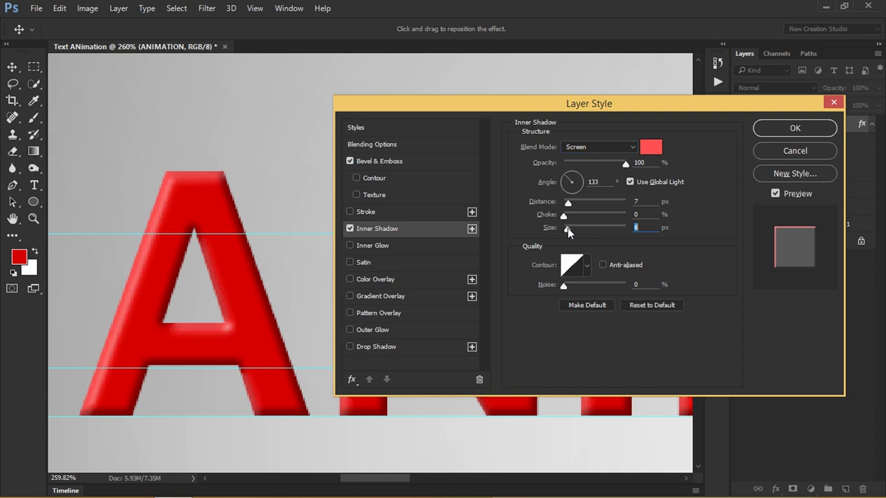
{"action": "left_click", "coordinate": [349, 229]}
{"action": "left_click", "coordinate": [350, 229]}
{"action": "left_click", "coordinate": [573, 178]}
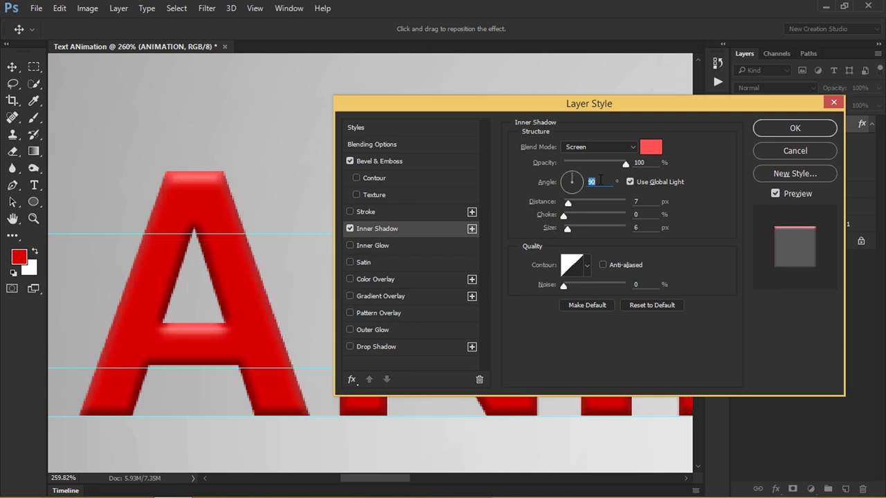
{"action": "left_click", "coordinate": [349, 229]}
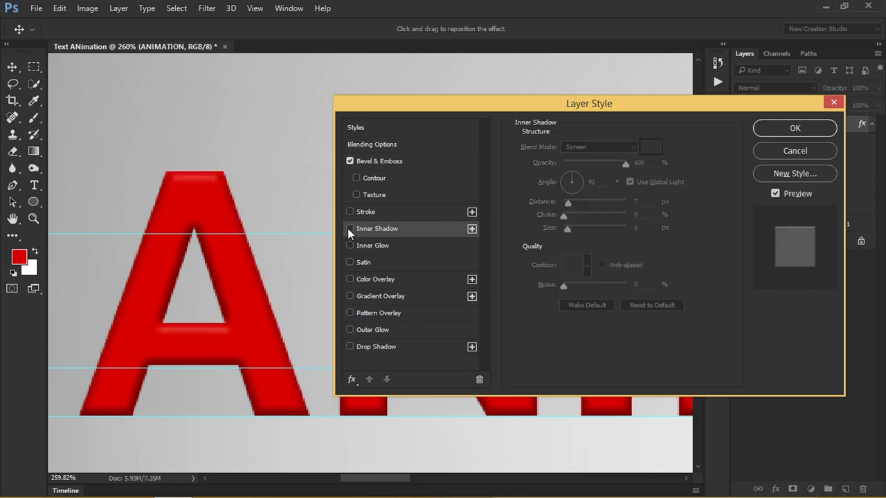
{"action": "left_click", "coordinate": [350, 229]}
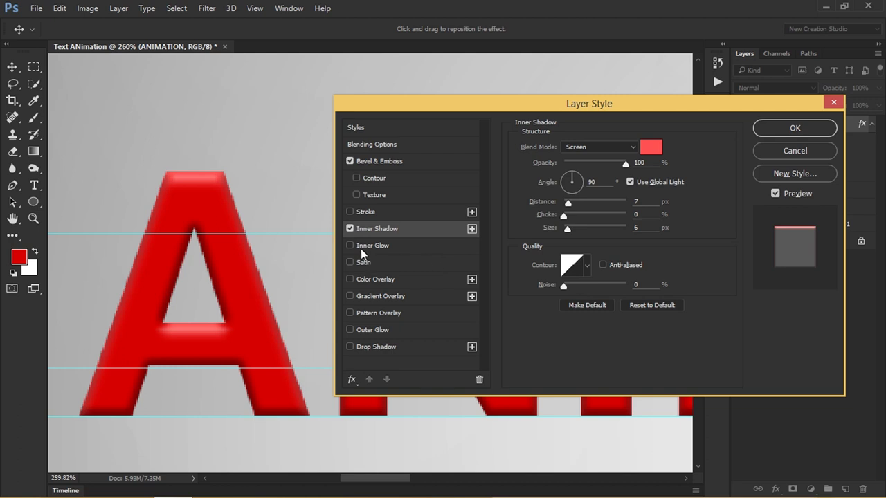
Enable the Inner Glow effect on the text layer and reduce its size to 0 px.
{"action": "left_click", "coordinate": [359, 247]}
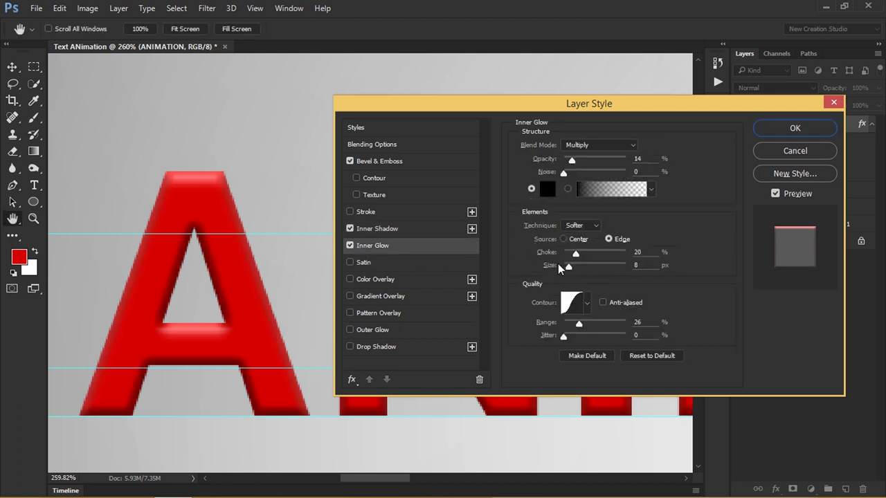
{"action": "mouse_move", "coordinate": [566, 266]}
{"action": "left_mouse_down"}
{"action": "mouse_move", "coordinate": [574, 268]}
{"action": "mouse_move", "coordinate": [576, 254]}
{"action": "mouse_move", "coordinate": [563, 269]}
{"action": "left_mouse_up"}
{"action": "left_click", "coordinate": [373, 330]}
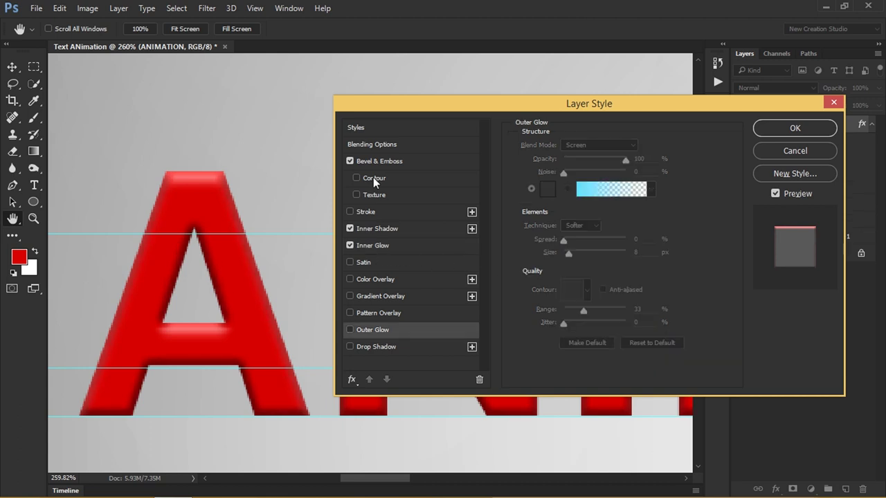
{"action": "left_click", "coordinate": [363, 280]}
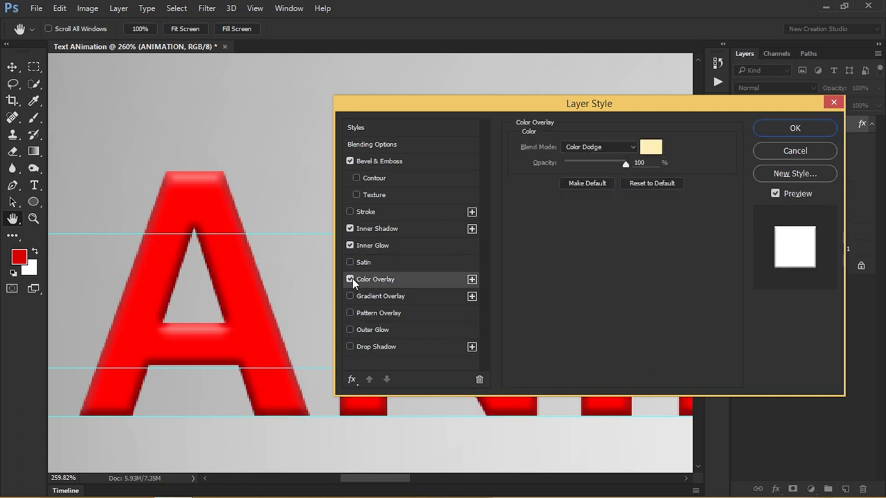
{"action": "left_click", "coordinate": [350, 279]}
Enable the Satin effect on the text layer at 100% opacity and make its colour white.
{"action": "left_click", "coordinate": [360, 263]}
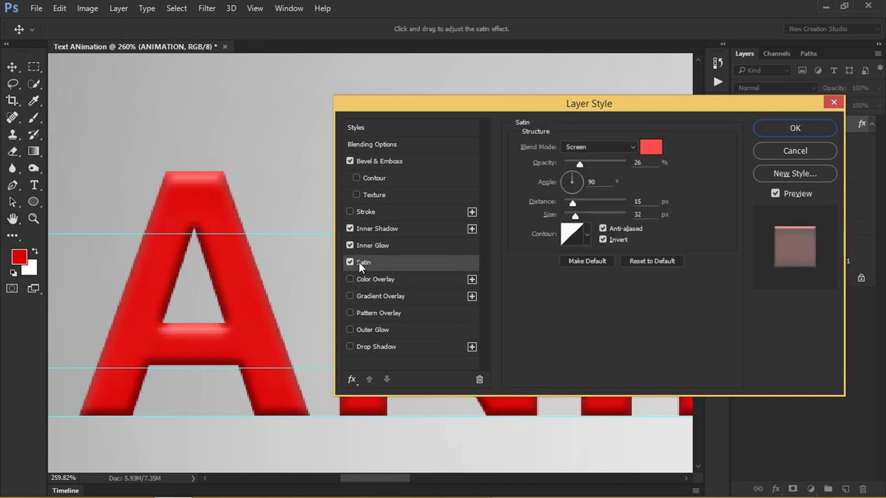
{"action": "left_click_drag", "start_coordinate": [602, 167], "coordinate": [670, 167]}
{"action": "left_click", "coordinate": [651, 152]}
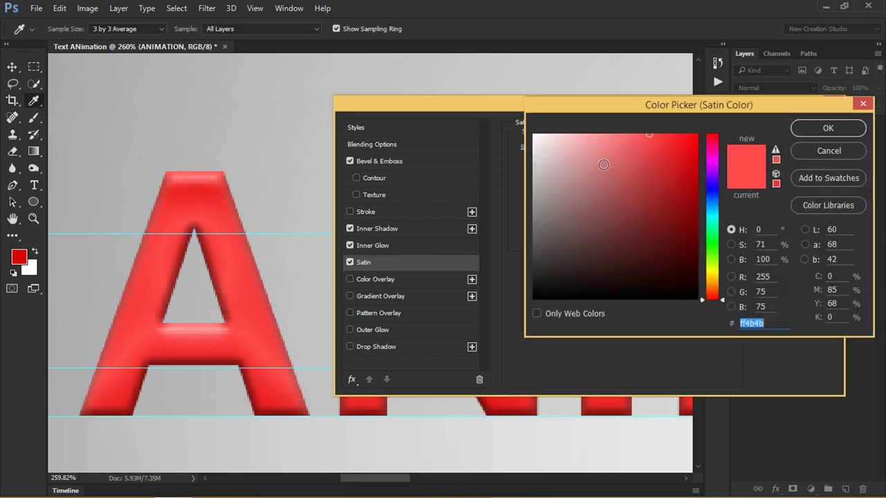
{"action": "left_click", "coordinate": [534, 134]}
{"action": "left_click", "coordinate": [806, 130]}
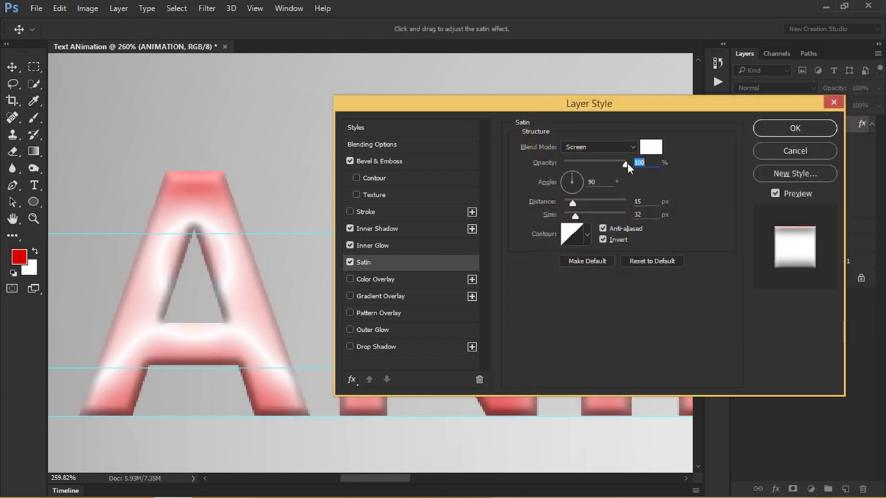
Try the satin effect with 23% opacity, a distance of 5 px and a size of 18 px.
{"action": "left_click_drag", "start_coordinate": [627, 163], "coordinate": [609, 167]}
{"action": "mouse_move", "coordinate": [581, 206]}
{"action": "left_mouse_down"}
{"action": "mouse_move", "coordinate": [638, 206]}
{"action": "mouse_move", "coordinate": [557, 211]}
{"action": "mouse_move", "coordinate": [578, 220]}
{"action": "mouse_move", "coordinate": [627, 215]}
{"action": "mouse_move", "coordinate": [583, 206]}
{"action": "mouse_move", "coordinate": [599, 206]}
{"action": "mouse_move", "coordinate": [566, 217]}
{"action": "mouse_move", "coordinate": [596, 197]}
{"action": "mouse_move", "coordinate": [550, 199]}
{"action": "mouse_move", "coordinate": [565, 200]}
{"action": "left_mouse_up"}
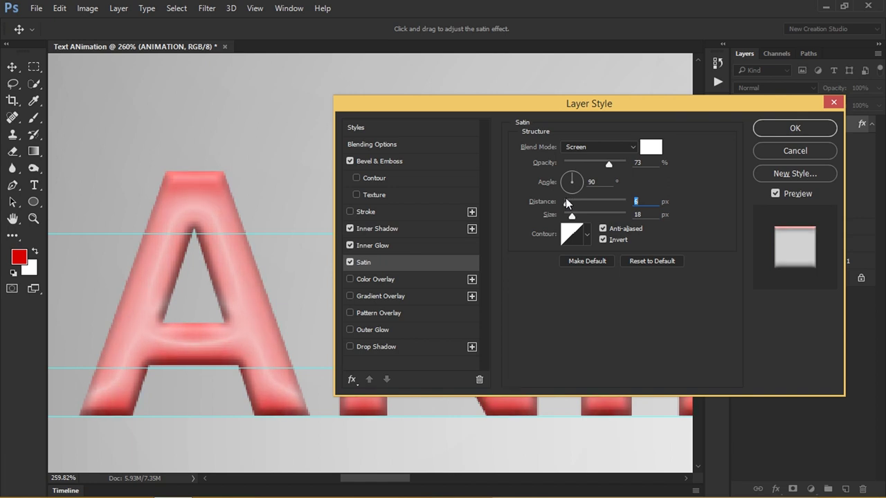
{"action": "left_click_drag", "start_coordinate": [598, 165], "coordinate": [571, 167]}
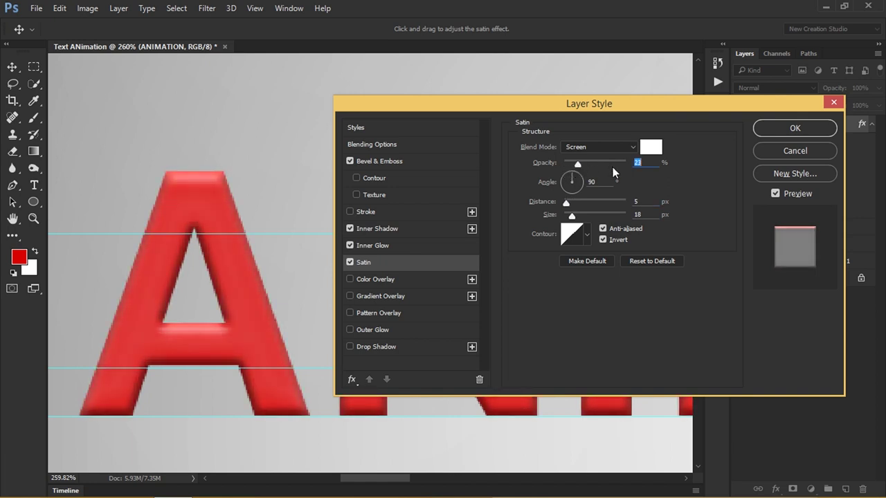
Change the satin colour to dark red (830000) and its blend mode to Multiply.
{"action": "left_click", "coordinate": [651, 147]}
{"action": "left_click", "coordinate": [672, 195]}
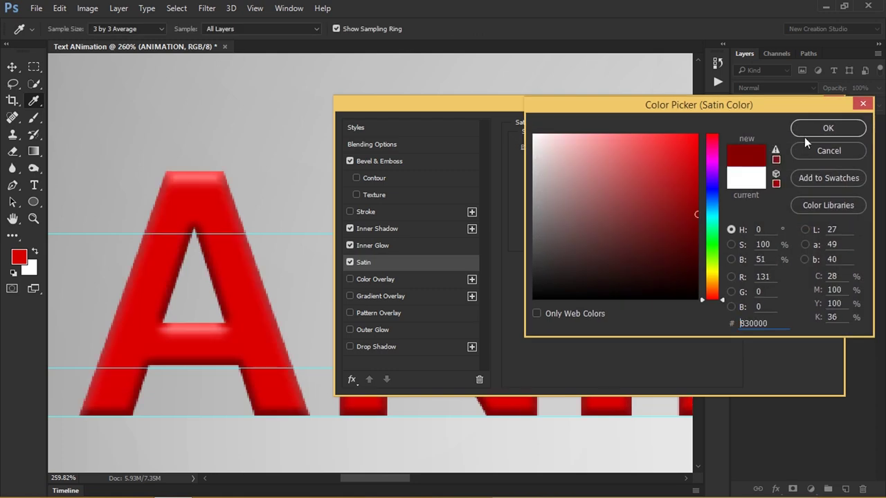
{"action": "left_click", "coordinate": [828, 128]}
{"action": "left_click", "coordinate": [608, 149]}
{"action": "left_click", "coordinate": [580, 194]}
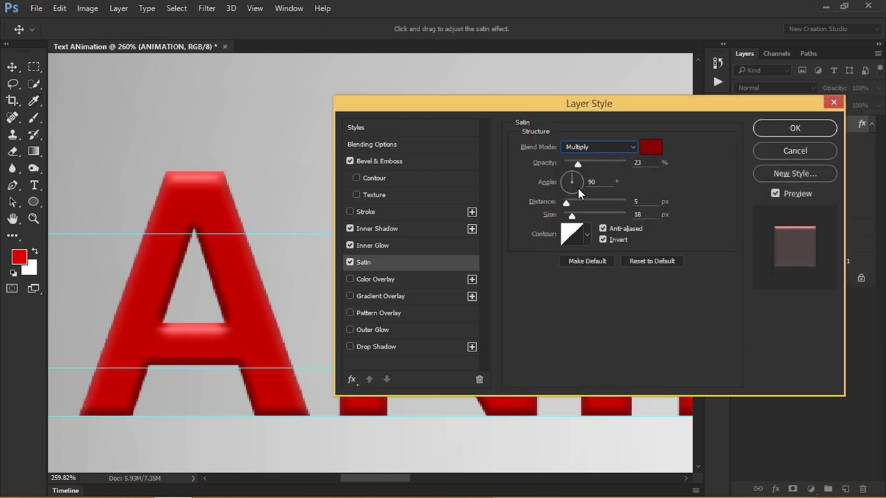
Set the satin effect's size to 6 px, its distance to 12 px and its opacity to 25%.
{"action": "left_click_drag", "start_coordinate": [577, 164], "coordinate": [668, 162]}
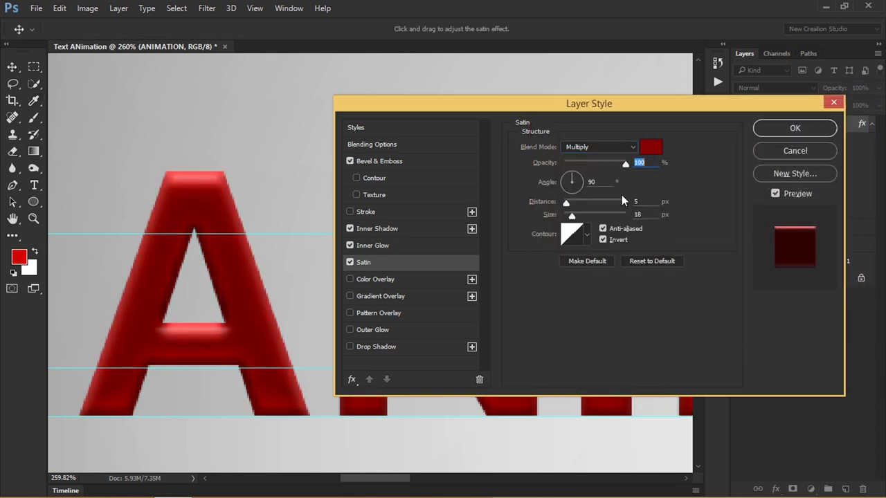
{"action": "left_click_drag", "start_coordinate": [607, 166], "coordinate": [587, 161]}
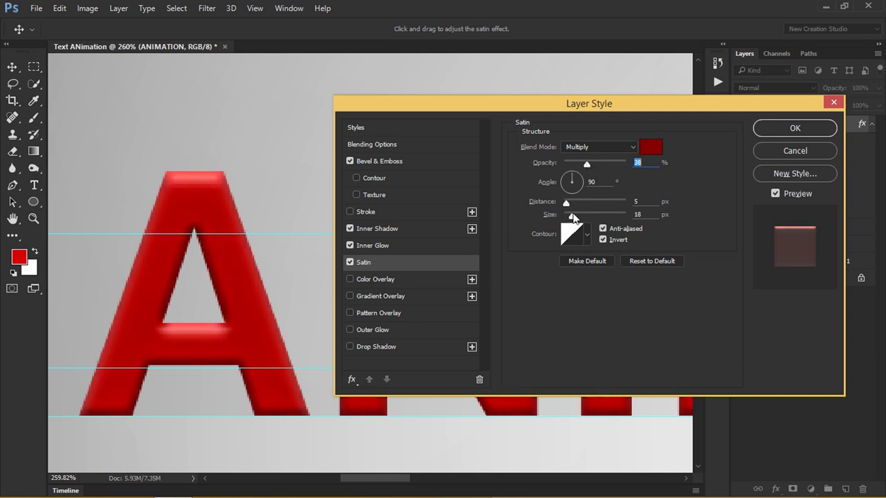
{"action": "left_click_drag", "start_coordinate": [573, 217], "coordinate": [572, 188]}
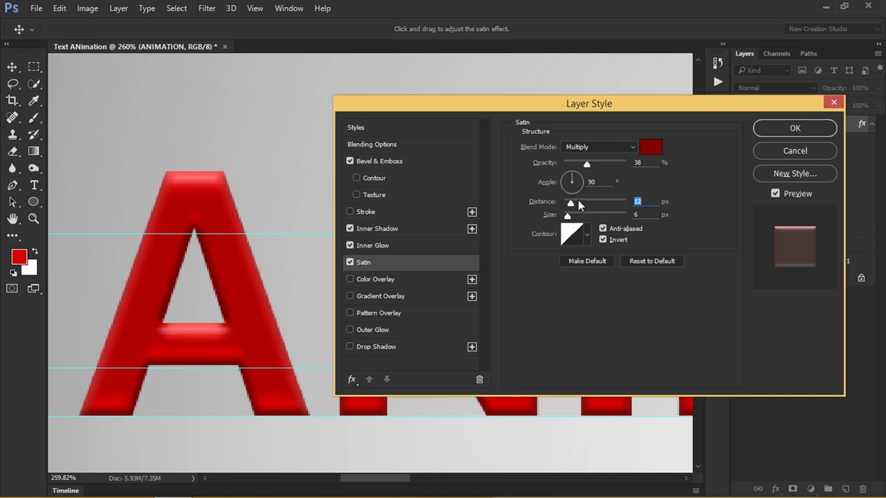
{"action": "type", "text": "25"}
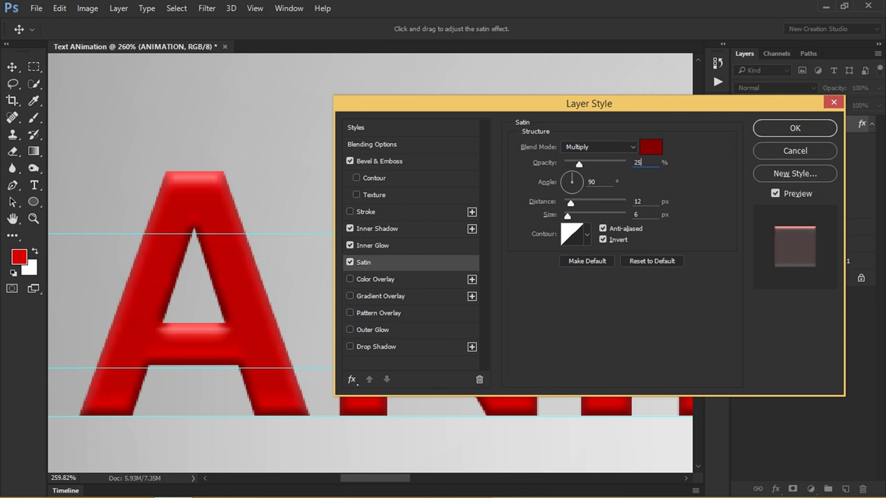
Compare the letters with Satin off and on, then slightly increase the Inner Glow's size.
{"action": "left_click", "coordinate": [349, 263]}
{"action": "left_click", "coordinate": [349, 262]}
{"action": "left_click", "coordinate": [383, 245]}
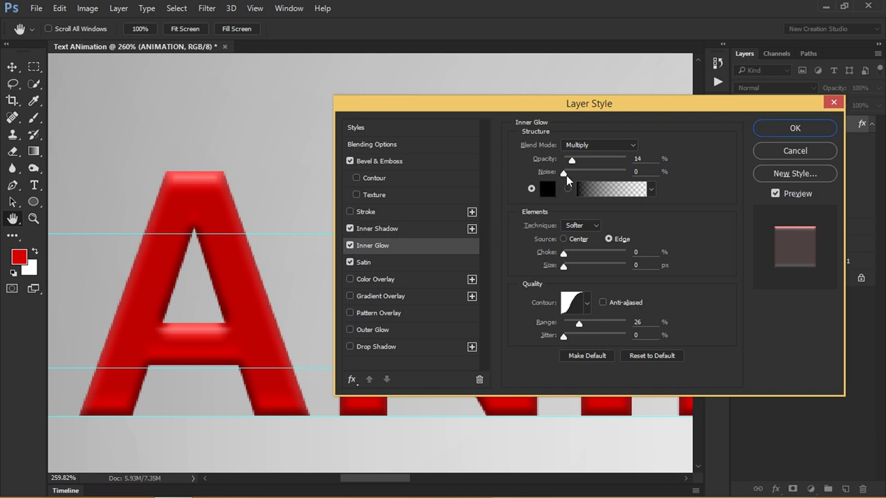
{"action": "left_click_drag", "start_coordinate": [564, 265], "coordinate": [569, 265]}
Append the Contours preset set to the gloss contour choices of the Bevel & Emboss effect.
{"action": "left_click", "coordinate": [416, 165]}
{"action": "left_click", "coordinate": [593, 288]}
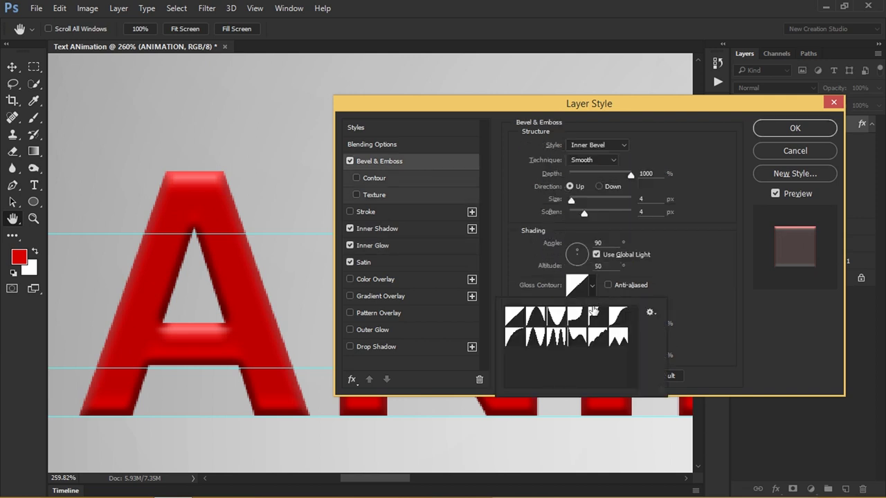
{"action": "left_click", "coordinate": [650, 312]}
{"action": "left_click", "coordinate": [687, 312]}
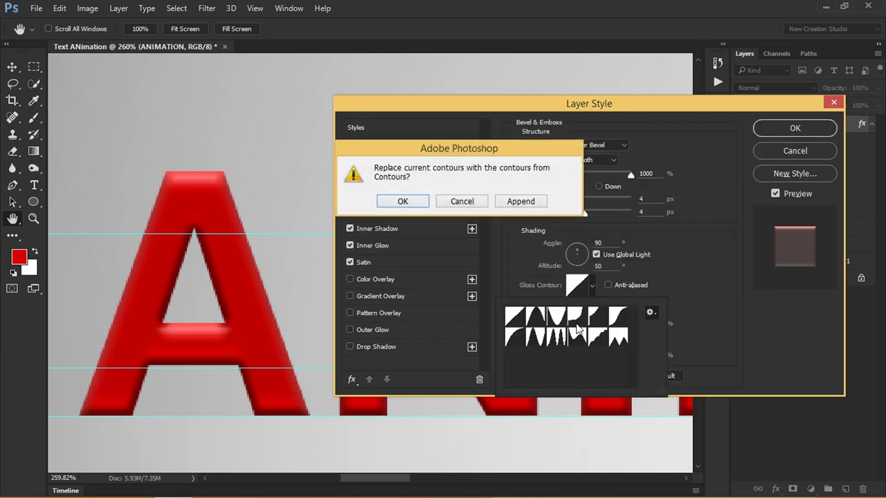
{"action": "left_click", "coordinate": [526, 204]}
Try out various gloss contours from the extended preset set on the Bevel & Emboss effect, ending back on the linear one.
{"action": "left_click", "coordinate": [515, 378]}
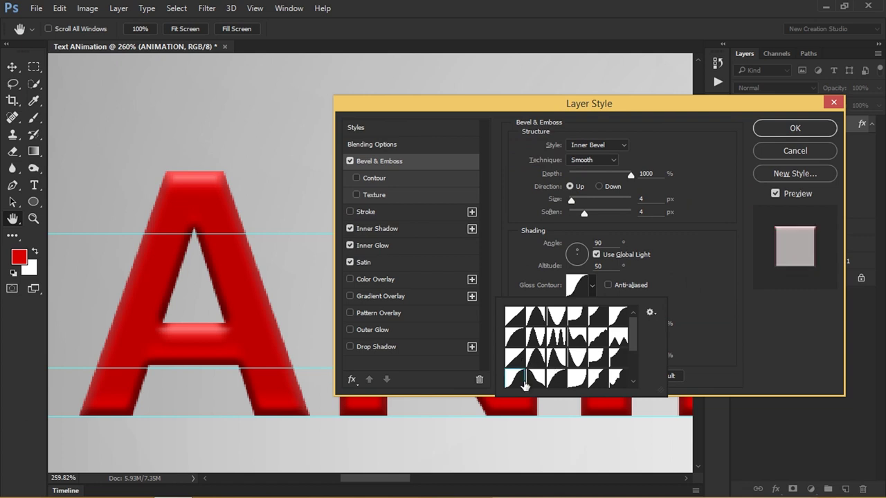
{"action": "scroll", "coordinate": [529, 375], "scroll_direction": "down", "scroll_amount": 1}
{"action": "scroll", "coordinate": [530, 376], "scroll_direction": "down", "scroll_amount": 2}
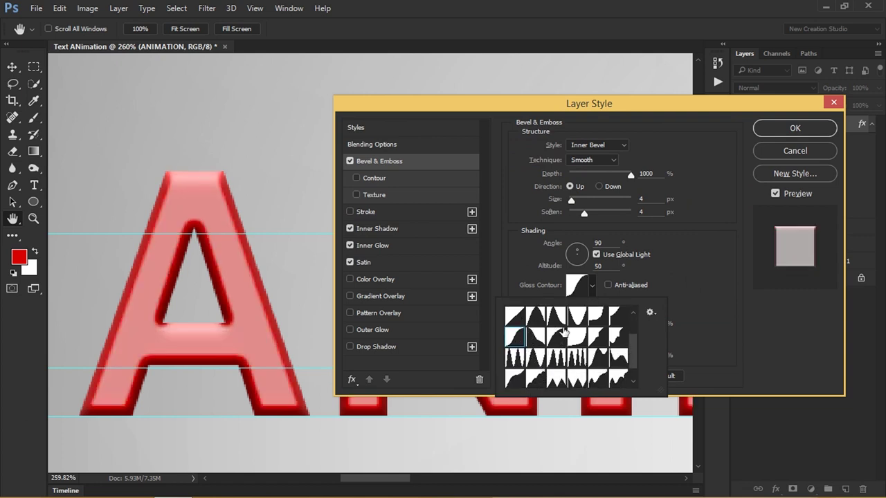
{"action": "left_click", "coordinate": [564, 333]}
{"action": "left_click", "coordinate": [581, 337]}
{"action": "left_click", "coordinate": [594, 338]}
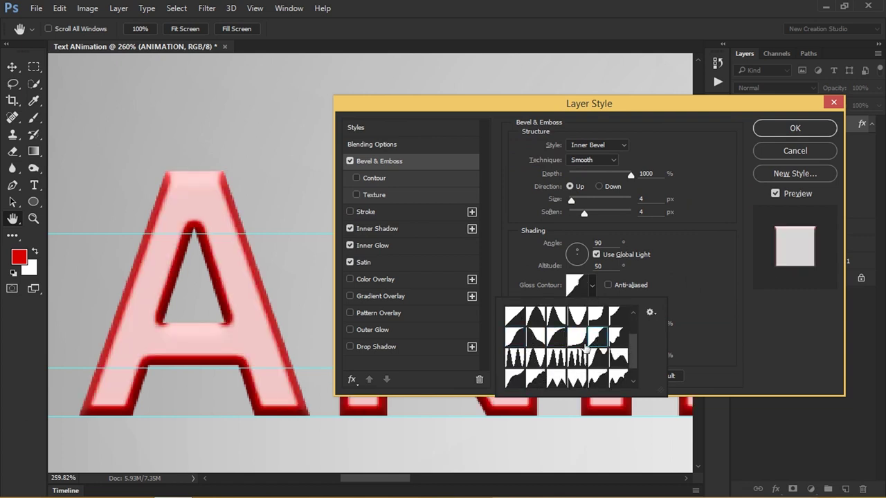
{"action": "scroll", "coordinate": [584, 346], "scroll_direction": "down", "scroll_amount": 1}
{"action": "left_click", "coordinate": [540, 359]}
{"action": "left_click", "coordinate": [556, 377]}
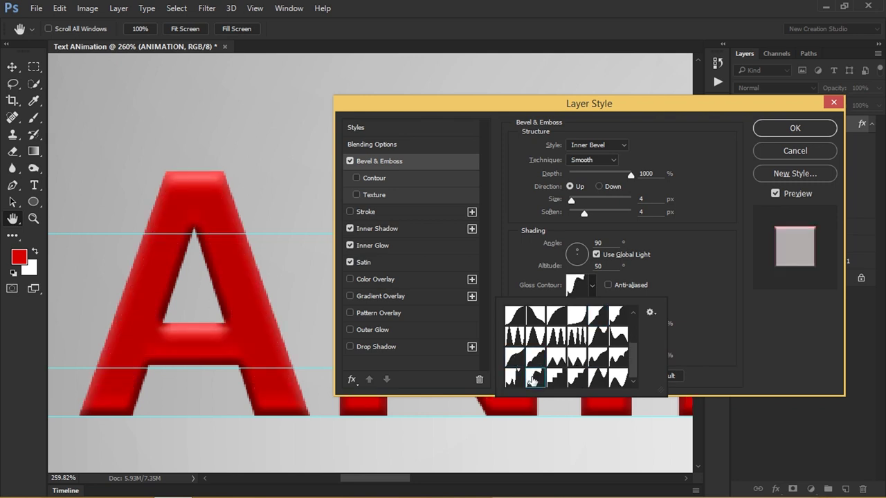
{"action": "left_click", "coordinate": [584, 365]}
{"action": "left_click", "coordinate": [602, 374]}
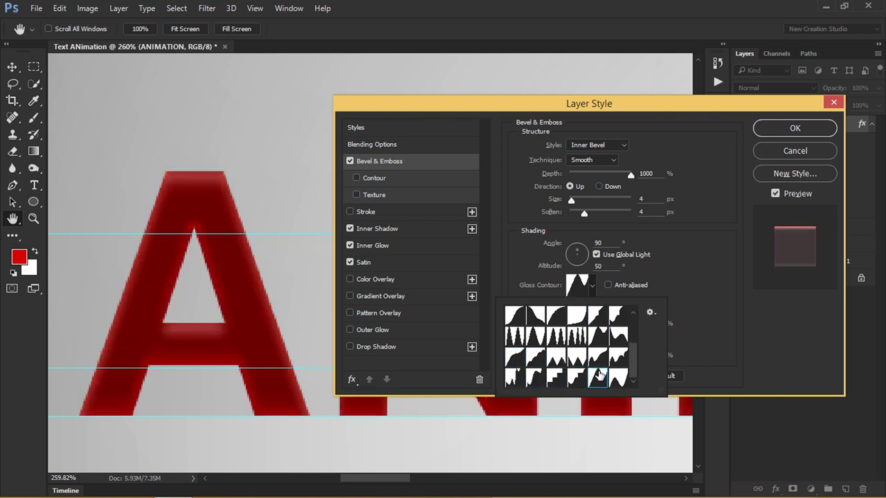
{"action": "left_click", "coordinate": [611, 357]}
{"action": "scroll", "coordinate": [608, 358], "scroll_direction": "up", "scroll_amount": 1}
{"action": "scroll", "coordinate": [609, 358], "scroll_direction": "up", "scroll_amount": 1}
{"action": "left_click", "coordinate": [613, 352]}
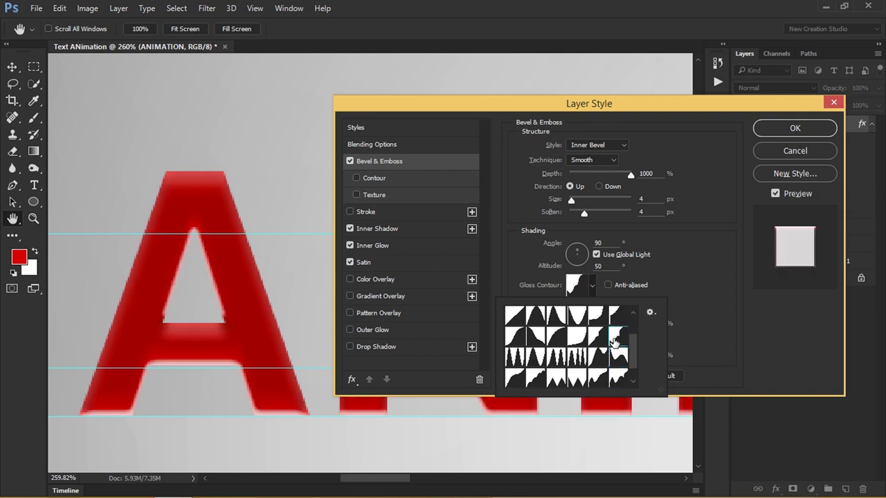
{"action": "scroll", "coordinate": [606, 351], "scroll_direction": "up", "scroll_amount": 1}
{"action": "left_click", "coordinate": [613, 351]}
{"action": "left_click", "coordinate": [590, 352]}
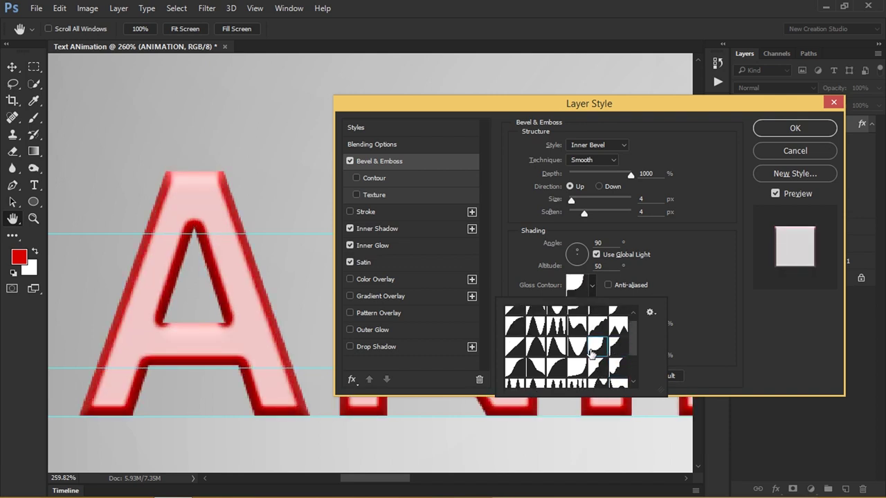
{"action": "scroll", "coordinate": [592, 352], "scroll_direction": "up", "scroll_amount": 1}
{"action": "left_click", "coordinate": [614, 345]}
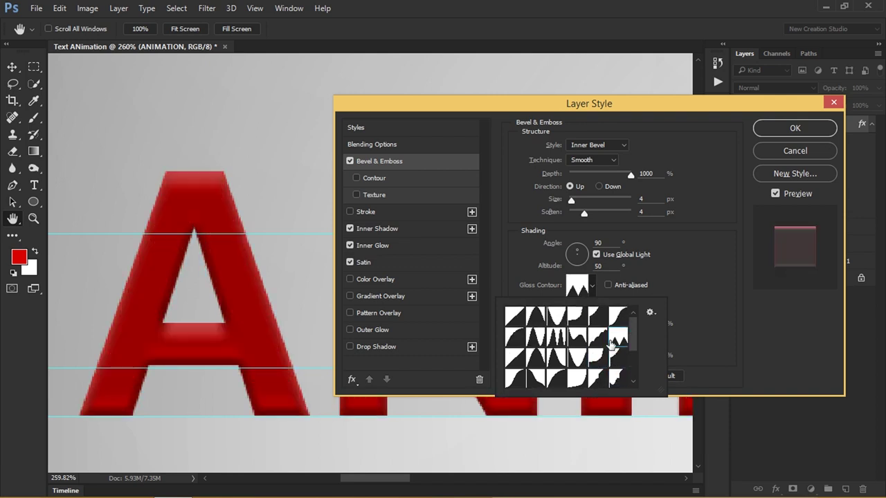
{"action": "left_click", "coordinate": [613, 323]}
{"action": "left_click", "coordinate": [600, 320]}
{"action": "left_click", "coordinate": [617, 321]}
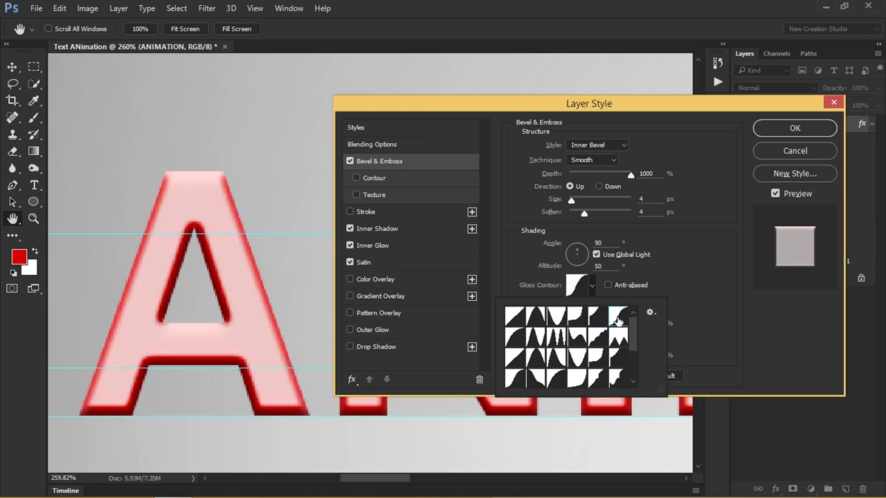
{"action": "left_click", "coordinate": [576, 317]}
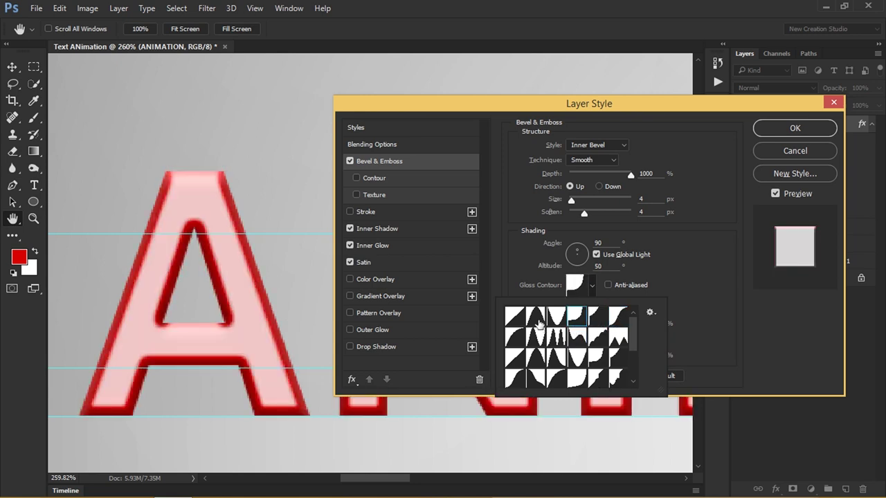
{"action": "left_click", "coordinate": [539, 322]}
{"action": "left_click", "coordinate": [516, 319]}
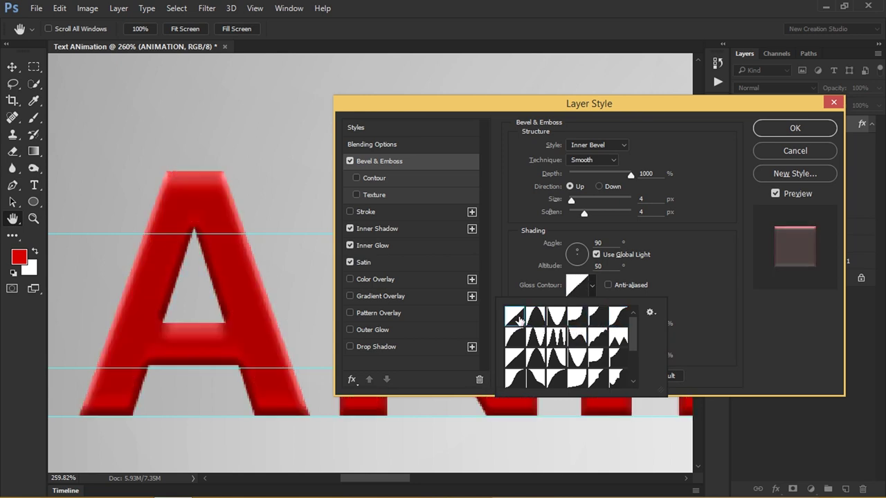
Shape a custom S-like gloss contour with three added points, the lowest at input 18% and output 40%.
{"action": "left_click", "coordinate": [577, 284]}
{"action": "left_click", "coordinate": [577, 283]}
{"action": "left_click_drag", "start_coordinate": [456, 160], "coordinate": [456, 152]}
{"action": "left_click", "coordinate": [415, 198]}
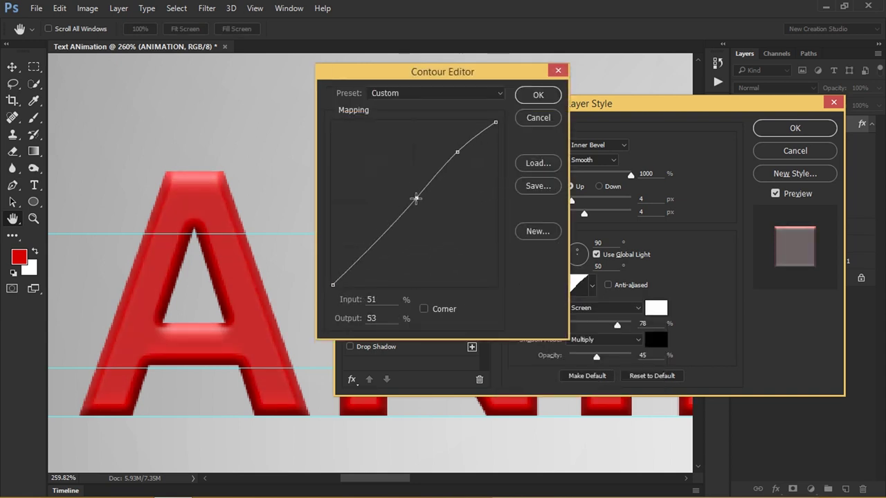
{"action": "left_click_drag", "start_coordinate": [415, 199], "coordinate": [440, 195]}
{"action": "left_click_drag", "start_coordinate": [411, 257], "coordinate": [361, 220]}
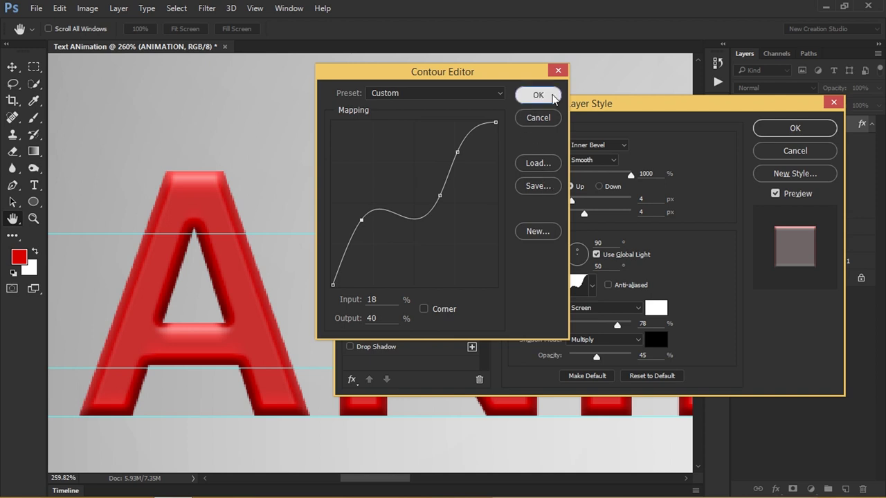
{"action": "left_click", "coordinate": [537, 94]}
Set the bevel's highlight opacity to about 61%, compare the letters with the bevel off and on, and apply the layer style.
{"action": "mouse_move", "coordinate": [597, 355]}
{"action": "left_mouse_down"}
{"action": "mouse_move", "coordinate": [613, 356]}
{"action": "mouse_move", "coordinate": [569, 355]}
{"action": "mouse_move", "coordinate": [597, 355]}
{"action": "left_mouse_up"}
{"action": "mouse_move", "coordinate": [617, 324]}
{"action": "left_mouse_down"}
{"action": "mouse_move", "coordinate": [597, 331]}
{"action": "mouse_move", "coordinate": [609, 330]}
{"action": "left_mouse_up"}
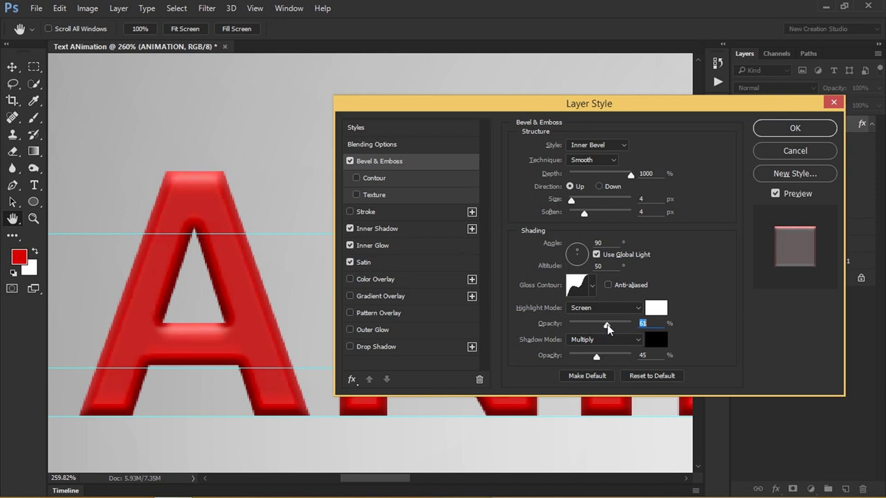
{"action": "left_click", "coordinate": [349, 161]}
{"action": "left_click", "coordinate": [349, 160]}
{"action": "left_click", "coordinate": [779, 129]}
Change the font of the ANIMATION text to Montserrat Black.
{"action": "key", "text": "v"}
{"action": "scroll", "coordinate": [450, 184], "scroll_direction": "down", "scroll_amount": 5}
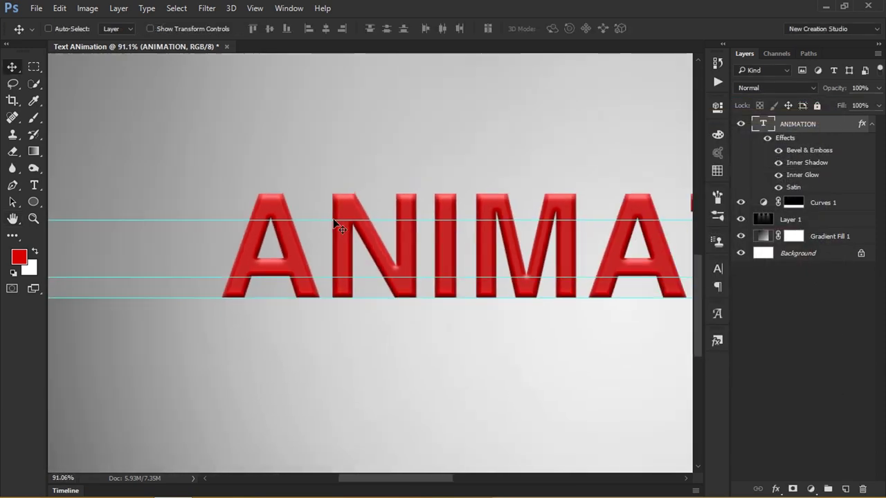
{"action": "scroll", "coordinate": [339, 225], "scroll_direction": "down", "scroll_amount": 3}
{"action": "scroll", "coordinate": [485, 247], "scroll_direction": "up", "scroll_amount": 2}
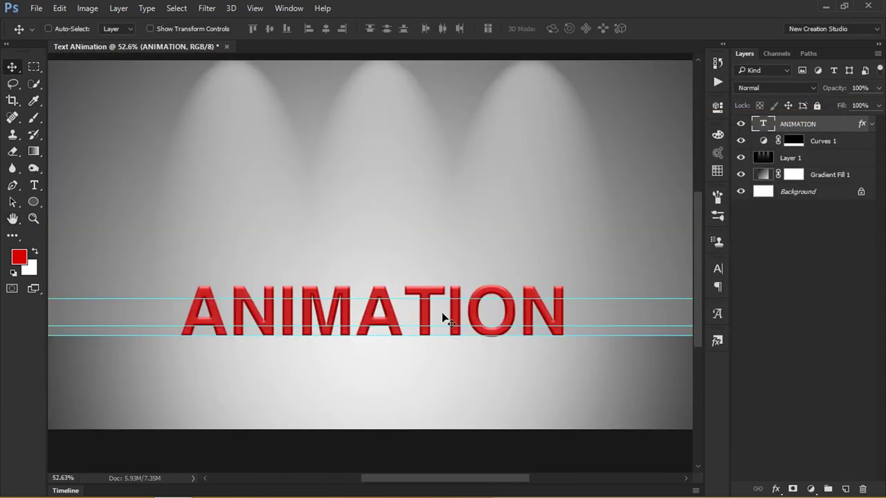
{"action": "left_click", "coordinate": [33, 168]}
{"action": "left_click", "coordinate": [34, 185]}
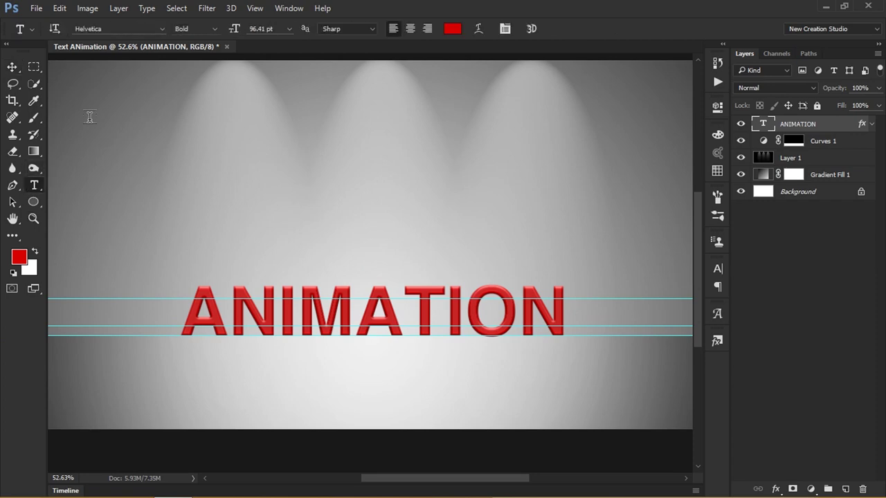
{"action": "key", "text": "Return"}
{"action": "left_click", "coordinate": [101, 29]}
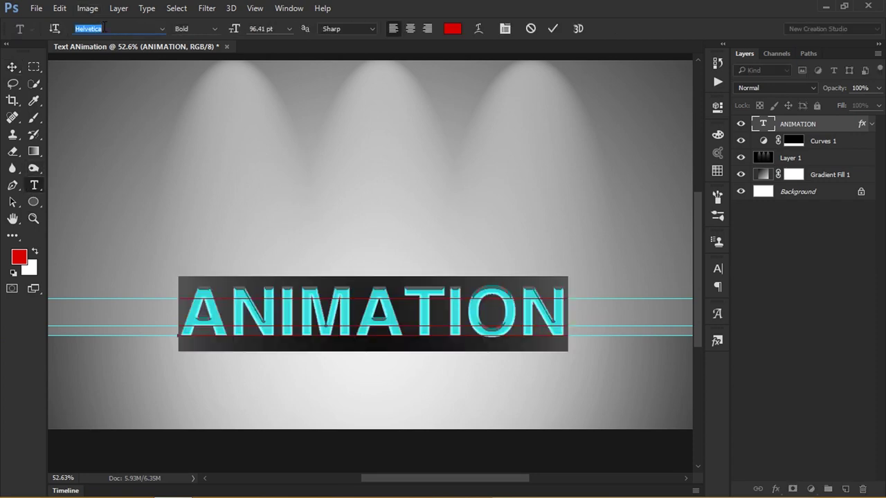
{"action": "type", "text": "mon"}
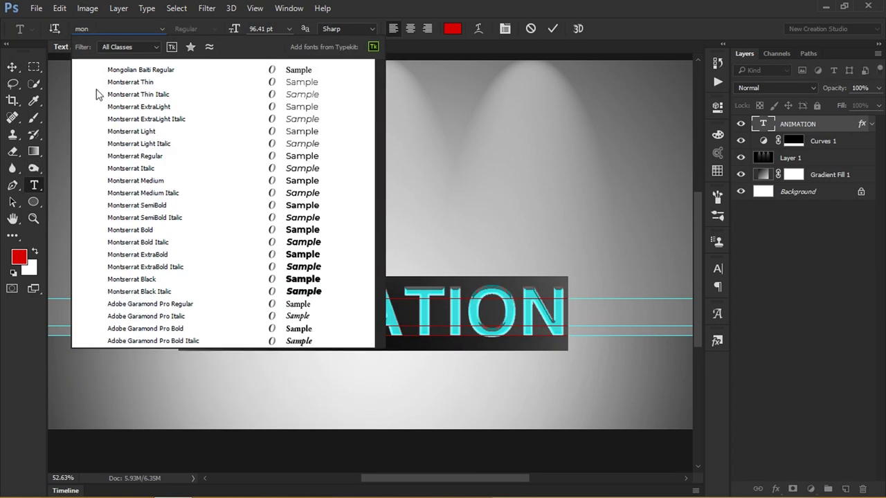
{"action": "left_click", "coordinate": [177, 144]}
{"action": "left_click", "coordinate": [215, 29]}
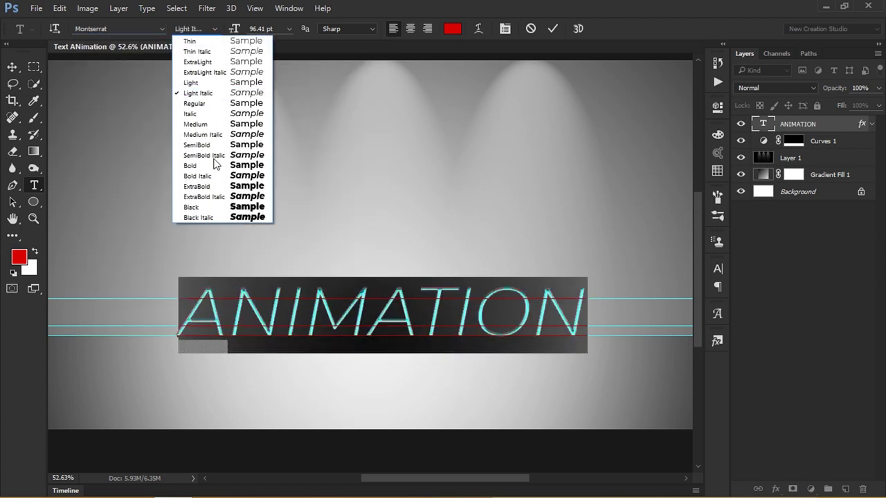
{"action": "left_click", "coordinate": [213, 207]}
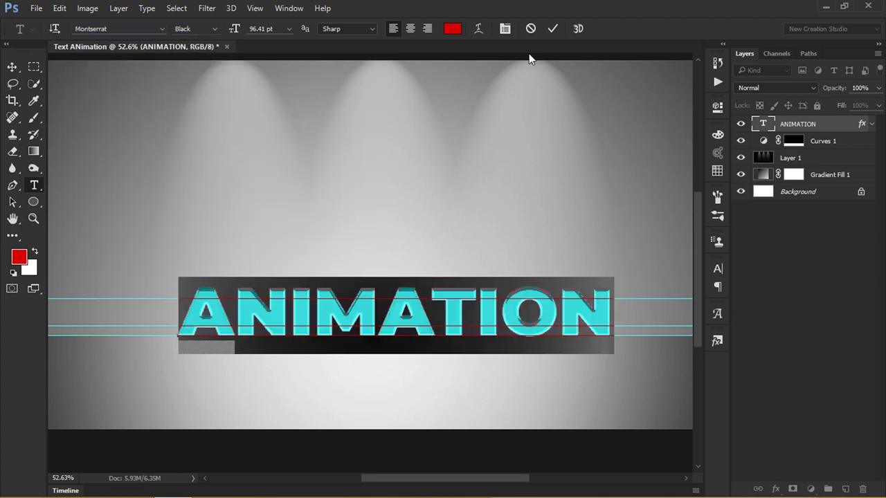
{"action": "left_click", "coordinate": [552, 29]}
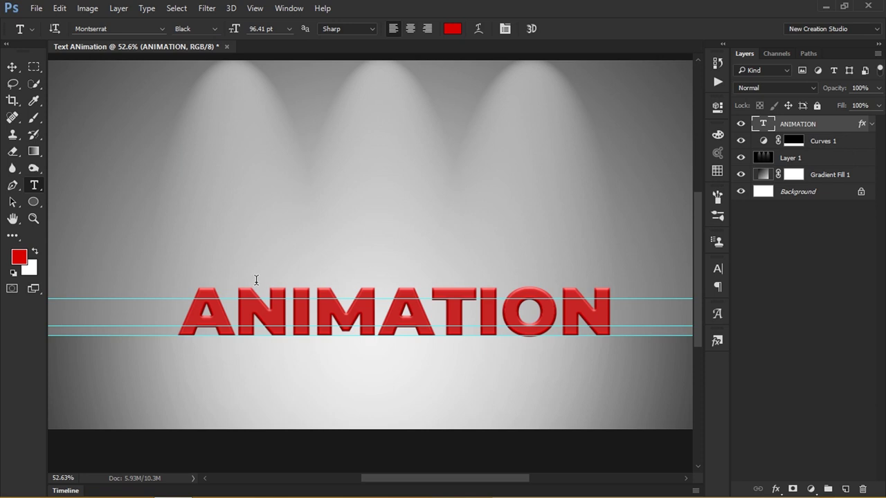
Centre the ANIMATION text horizontally on the canvas.
{"action": "scroll", "coordinate": [266, 277], "scroll_direction": "down", "scroll_amount": 2}
{"action": "scroll", "coordinate": [329, 267], "scroll_direction": "up", "scroll_amount": 1}
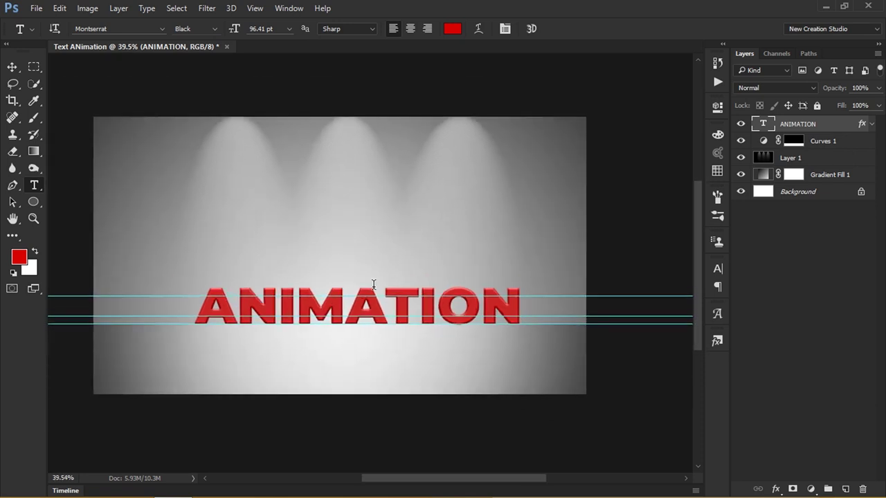
{"action": "key", "text": "ctrl+a"}
{"action": "key", "text": "v"}
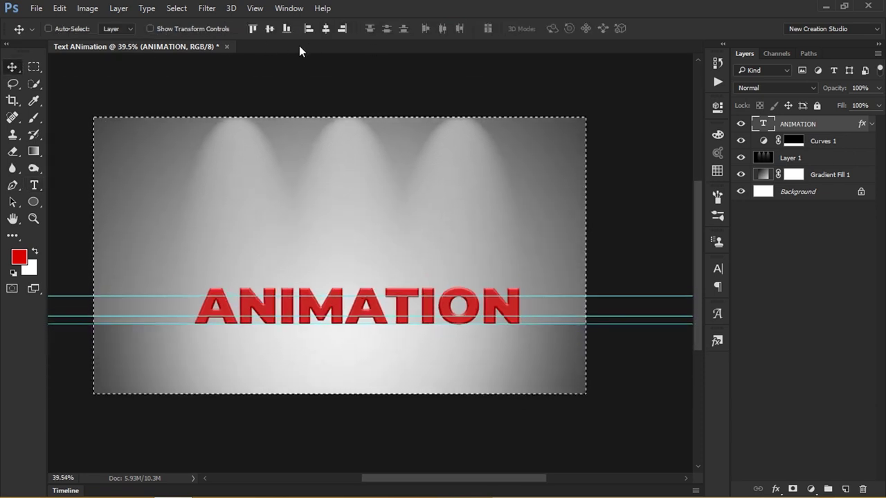
{"action": "left_click", "coordinate": [325, 28]}
{"action": "key", "text": "ctrl+d"}
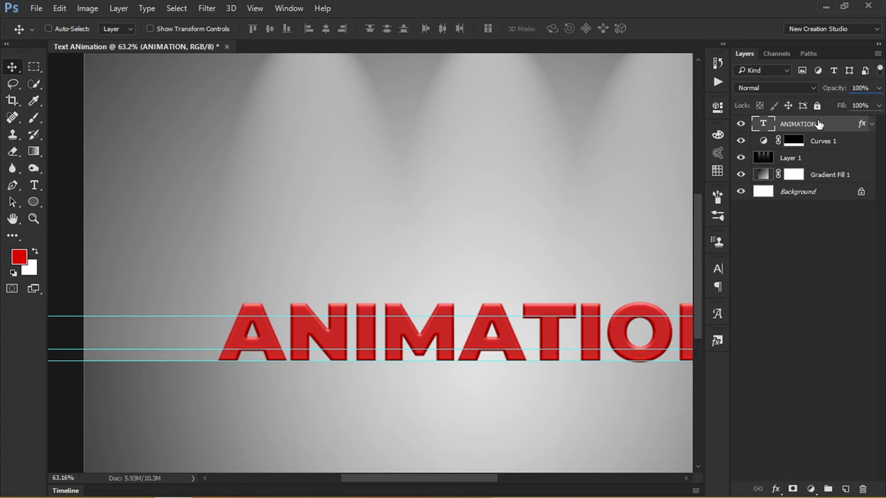
Duplicate the ANIMATION text layer and set the opacity of the original layer to 20%.
{"action": "key", "text": "ctrl+j"}
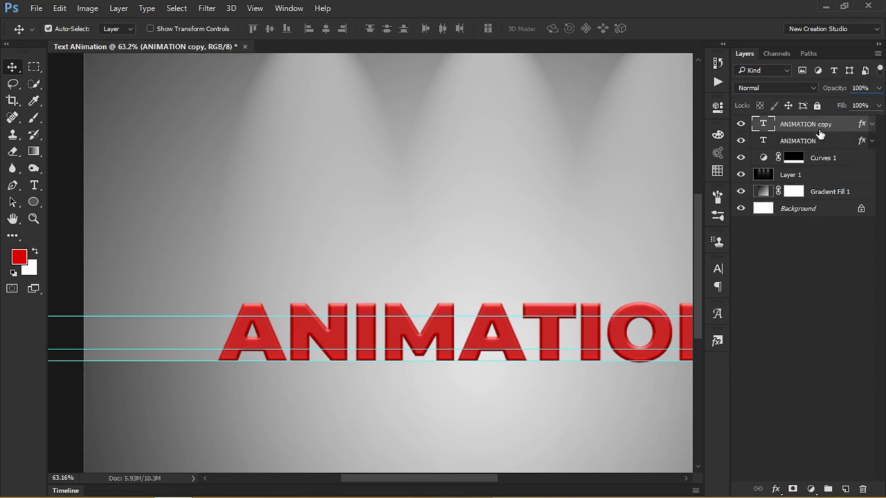
{"action": "left_click", "coordinate": [836, 142]}
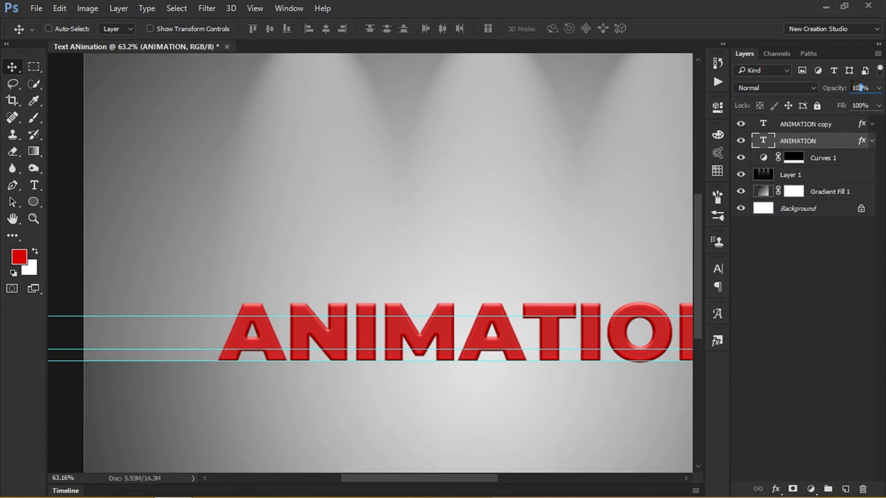
{"action": "left_click", "coordinate": [858, 88]}
{"action": "type", "text": "0"}
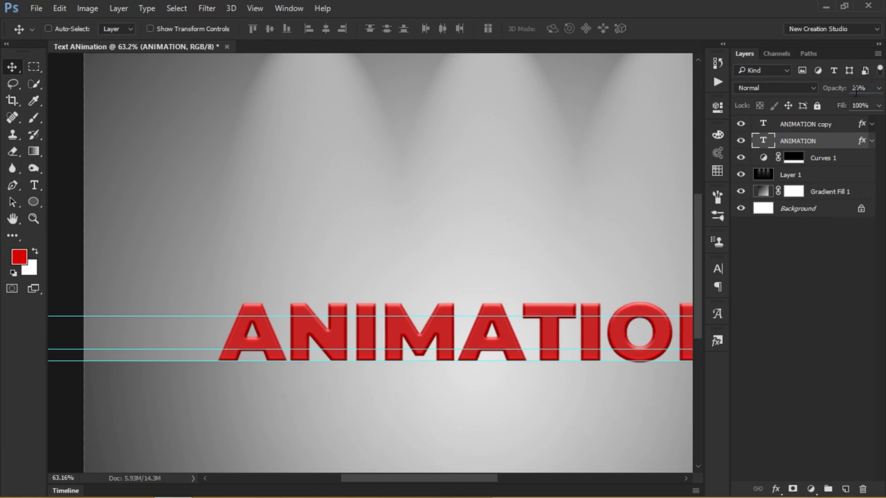
Lock the original ANIMATION, Curves 1, Layer 1 and Gradient Fill 1 layers.
{"action": "left_click", "coordinate": [833, 161]}
{"action": "left_click", "coordinate": [840, 179]}
{"action": "key", "text": "ctrl+slash"}
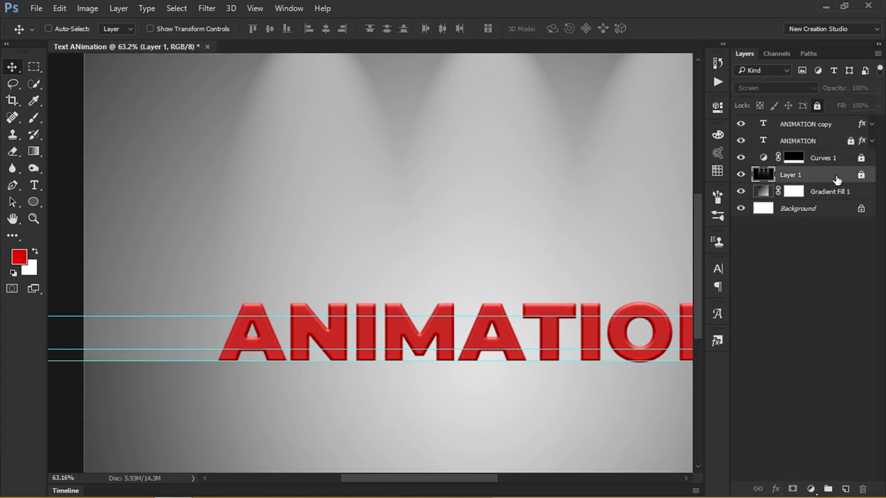
{"action": "left_click", "coordinate": [830, 194]}
{"action": "left_click", "coordinate": [817, 108]}
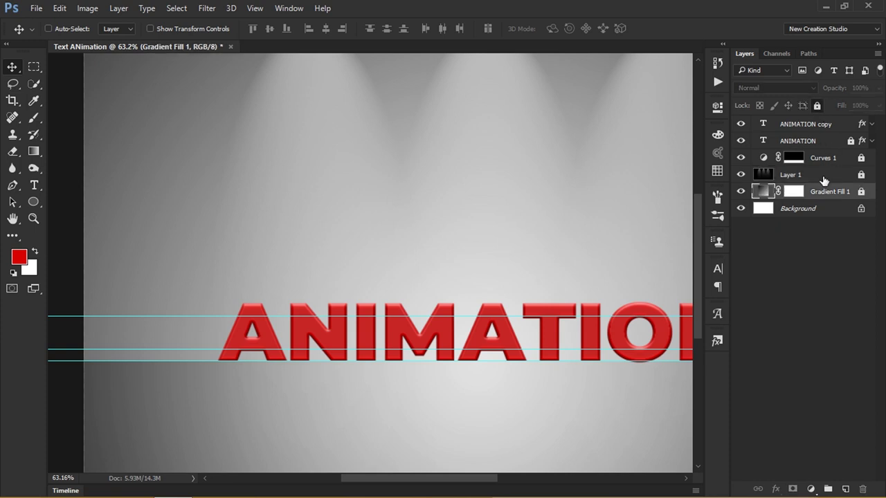
Replace the text of the ANIMATION copy layer with the single letter A.
{"action": "left_click", "coordinate": [815, 130]}
{"action": "double_click", "coordinate": [763, 126]}
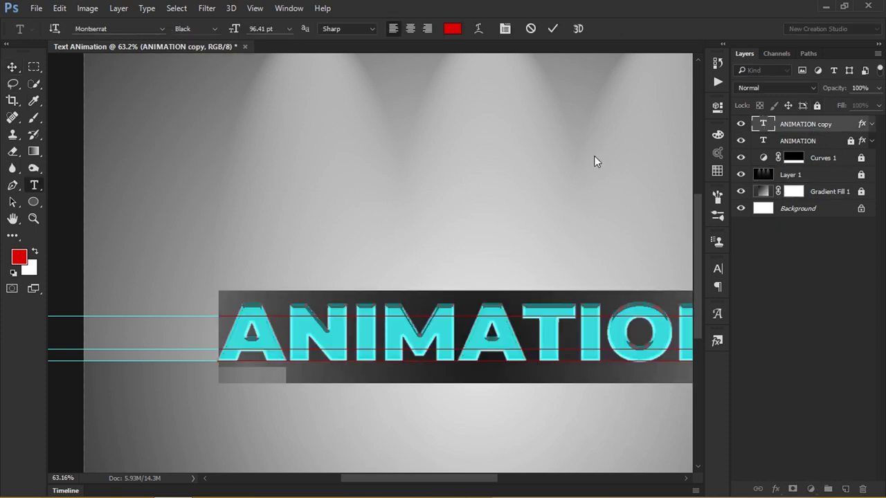
{"action": "type", "text": "A"}
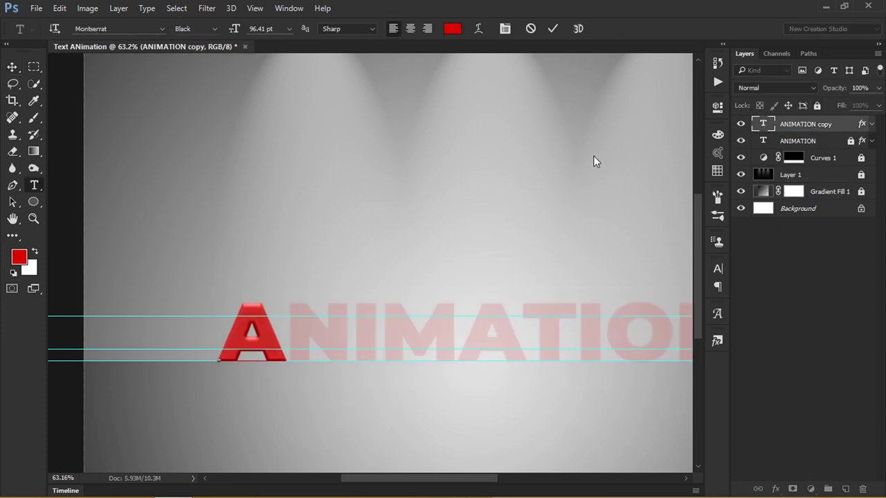
{"action": "left_click", "coordinate": [550, 31]}
{"action": "key", "text": "v"}
Place a copy of the letter A over the faded N of the guide text and change its text to N.
{"action": "scroll", "coordinate": [426, 259], "scroll_direction": "up", "scroll_amount": 5}
{"action": "left_click_drag", "start_coordinate": [400, 296], "coordinate": [424, 210]}
{"action": "scroll", "coordinate": [247, 276], "scroll_direction": "up", "scroll_amount": 2}
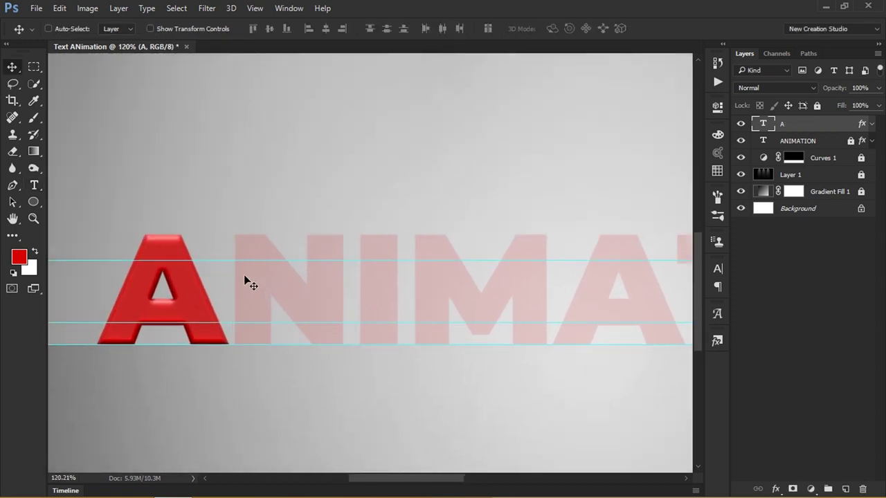
{"action": "scroll", "coordinate": [246, 280], "scroll_direction": "up", "scroll_amount": 2}
{"action": "left_click_drag", "start_coordinate": [170, 297], "coordinate": [329, 303]}
{"action": "double_click", "coordinate": [764, 124]}
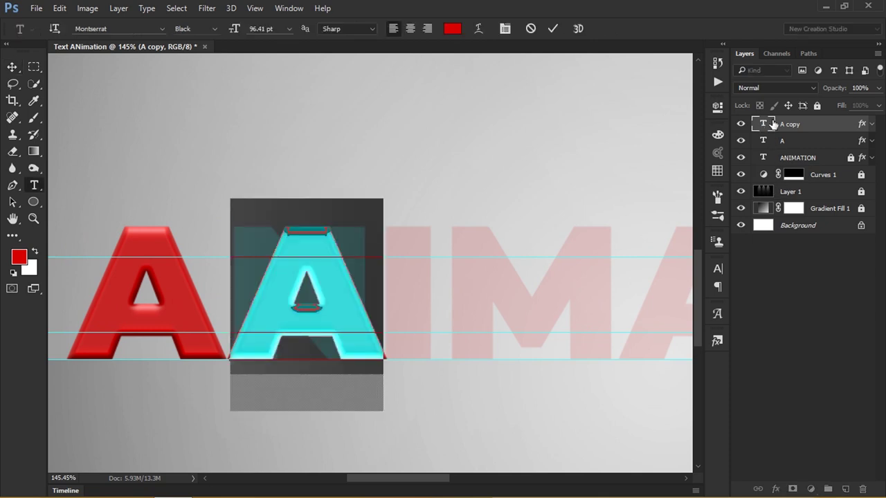
{"action": "type", "text": "N"}
{"action": "left_click", "coordinate": [553, 28]}
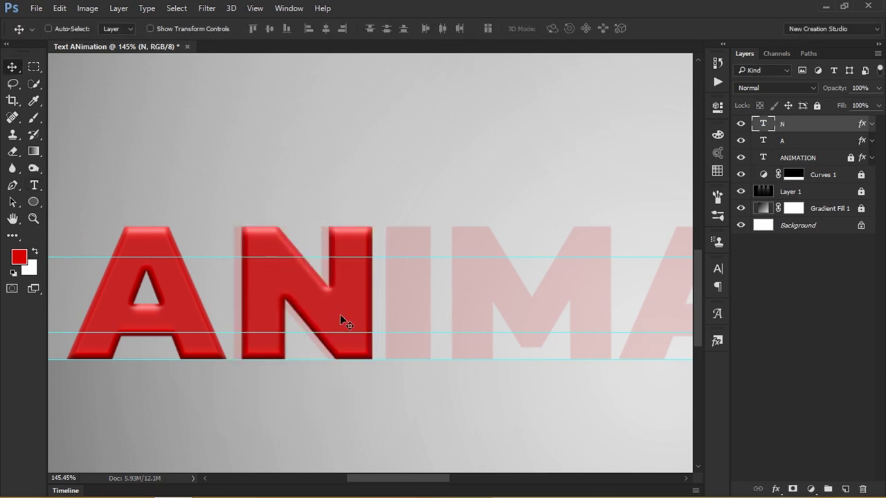
Place a copy of the letter N over the faded first I of the guide text and change its text to I.
{"action": "left_click_drag", "start_coordinate": [319, 301], "coordinate": [465, 300]}
{"action": "double_click", "coordinate": [764, 124]}
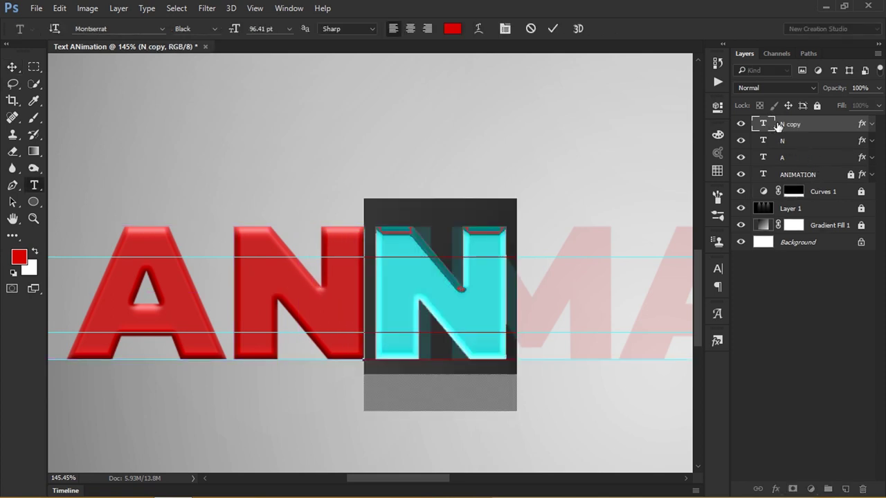
{"action": "type", "text": "I"}
{"action": "left_click", "coordinate": [553, 29]}
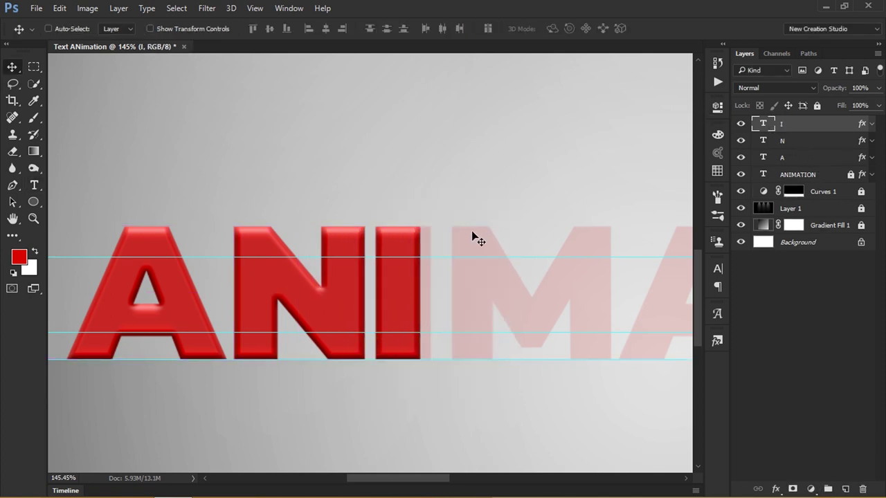
{"action": "mouse_move", "coordinate": [398, 268]}
{"action": "left_mouse_down"}
{"action": "mouse_move", "coordinate": [409, 270]}
{"action": "mouse_move", "coordinate": [397, 277]}
{"action": "mouse_move", "coordinate": [402, 265]}
{"action": "left_mouse_up"}
{"action": "scroll", "coordinate": [395, 266], "scroll_direction": "up", "scroll_amount": 3}
{"action": "scroll", "coordinate": [394, 266], "scroll_direction": "up", "scroll_amount": 2}
{"action": "scroll", "coordinate": [402, 265], "scroll_direction": "down", "scroll_amount": 5}
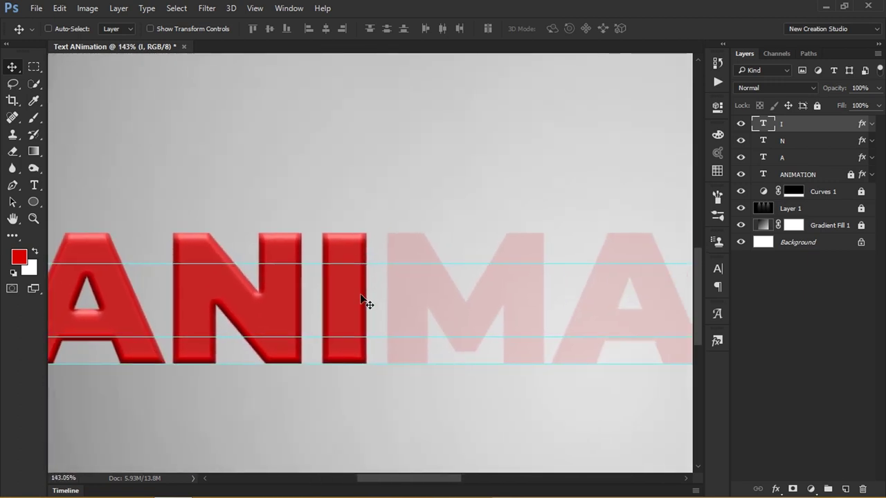
Place a copy of the first letter I over the faded M of the guide text and change its text to M.
{"action": "left_click_drag", "start_coordinate": [366, 302], "coordinate": [467, 287]}
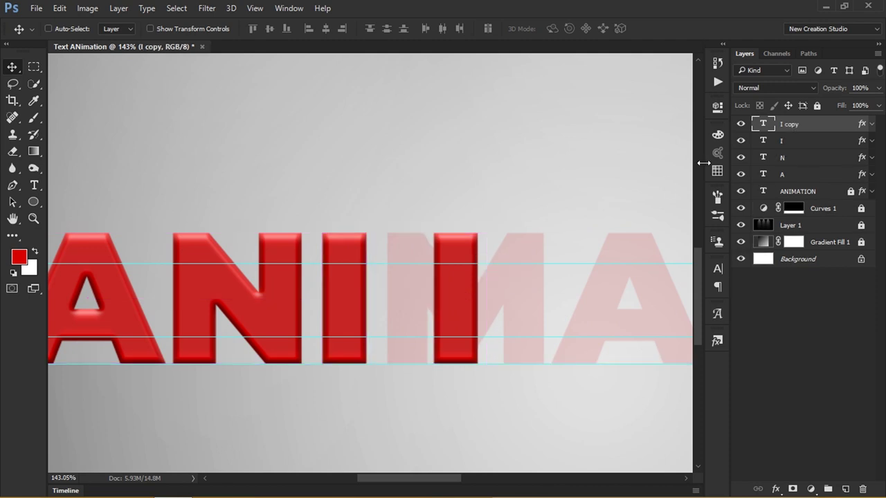
{"action": "double_click", "coordinate": [763, 126]}
{"action": "type", "text": "M"}
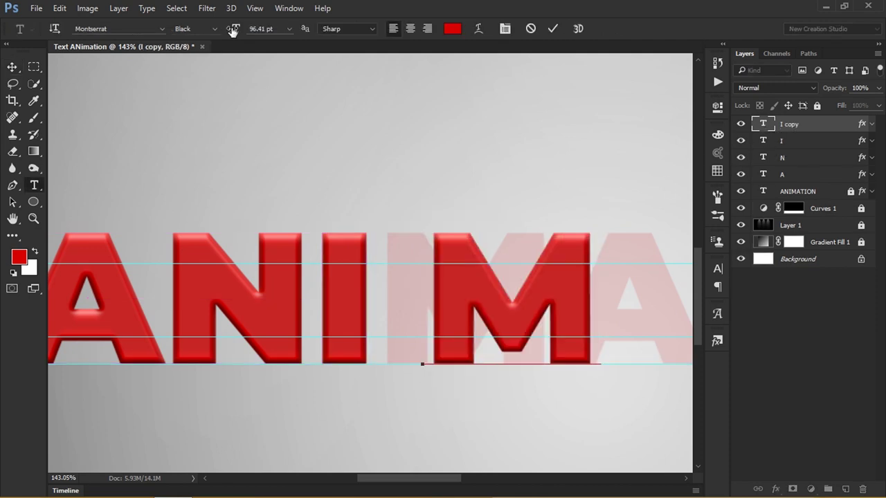
{"action": "left_click", "coordinate": [552, 28]}
{"action": "left_click_drag", "start_coordinate": [510, 300], "coordinate": [488, 277]}
{"action": "scroll", "coordinate": [501, 308], "scroll_direction": "up", "scroll_amount": 4}
{"action": "double_click", "coordinate": [763, 126]}
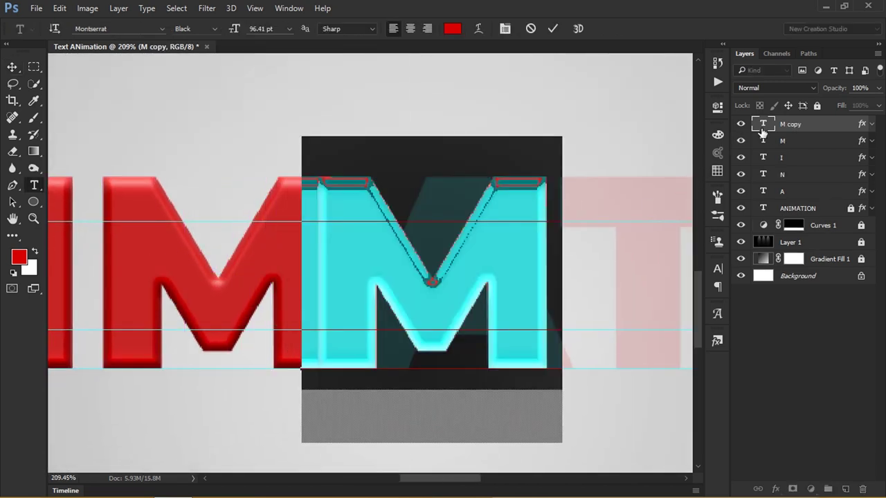
{"action": "type", "text": "A"}
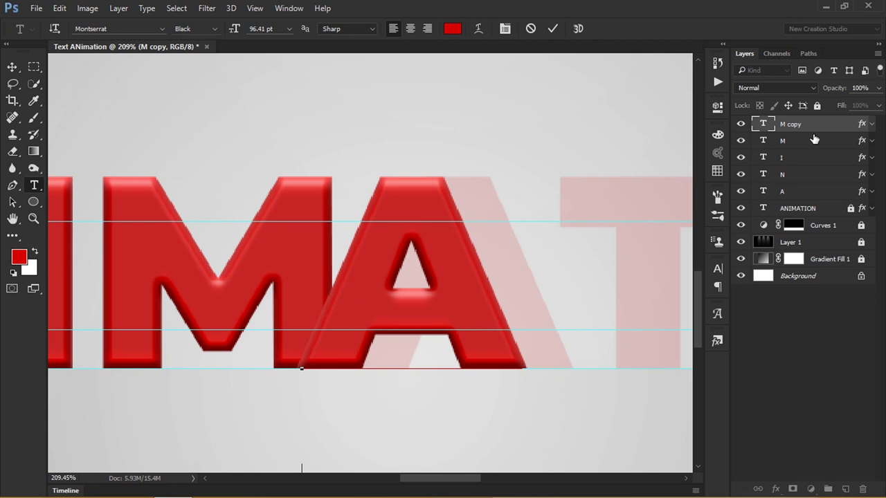
{"action": "key", "text": "ctrl+z"}
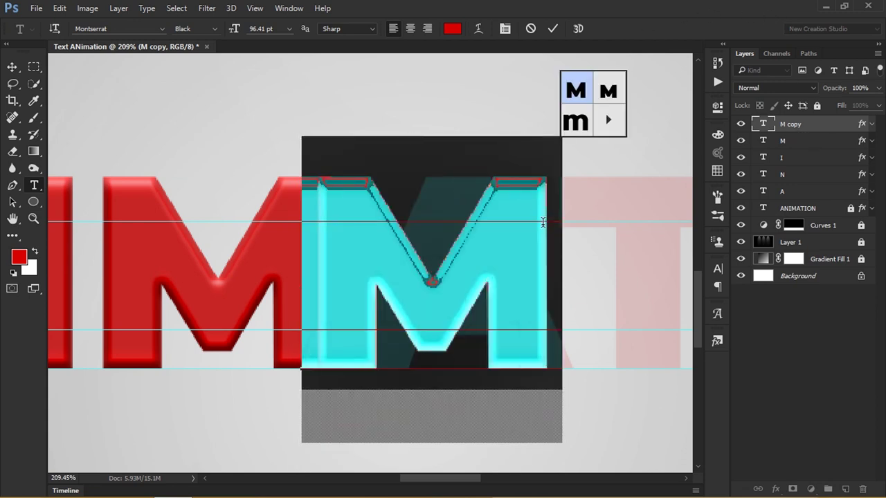
{"action": "left_click", "coordinate": [530, 29]}
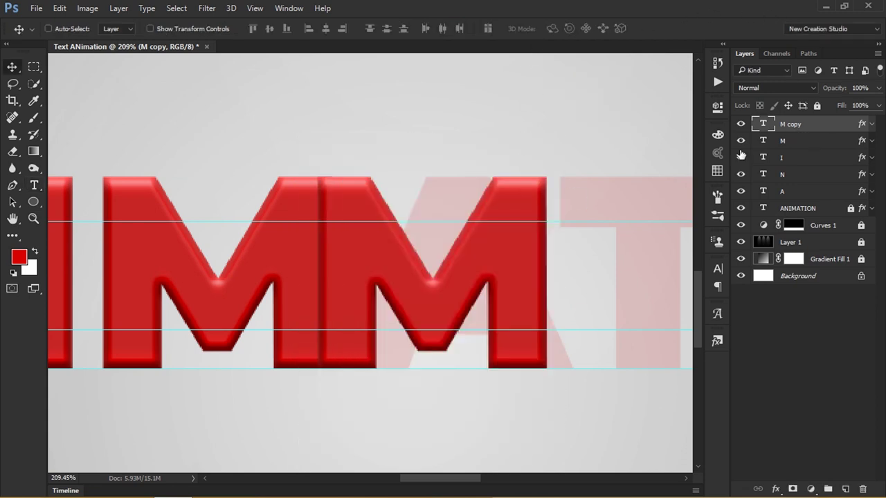
{"action": "double_click", "coordinate": [771, 123]}
{"action": "left_click", "coordinate": [795, 150]}
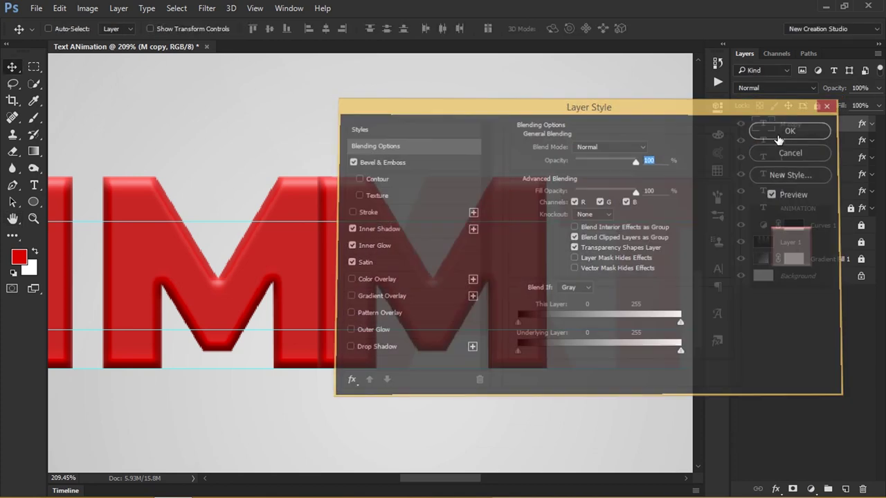
Change the text of the M copy layer to A and align it over the faded second A of the guide text.
{"action": "double_click", "coordinate": [764, 125]}
{"action": "type", "text": "A"}
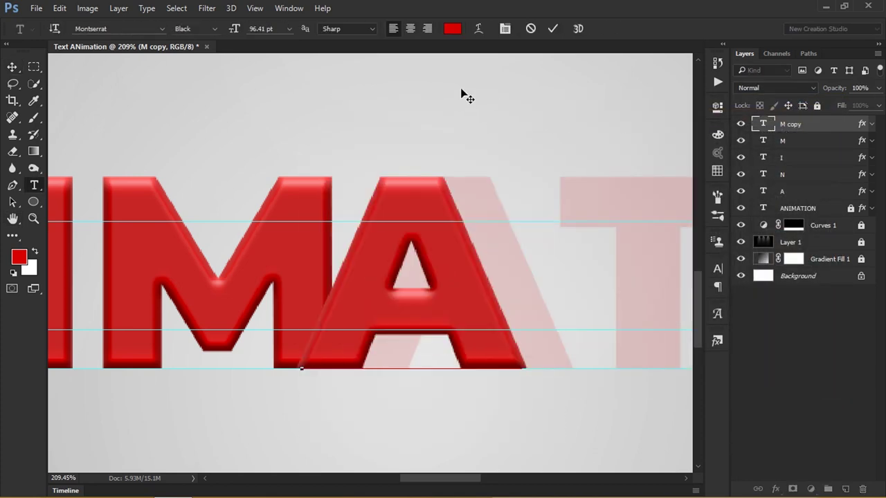
{"action": "left_click", "coordinate": [553, 28]}
{"action": "left_click_drag", "start_coordinate": [409, 304], "coordinate": [451, 286]}
{"action": "scroll", "coordinate": [475, 290], "scroll_direction": "down", "scroll_amount": 2}
Change the text of the A copy layer to T and align it over the faded T of the guide text.
{"action": "double_click", "coordinate": [761, 124]}
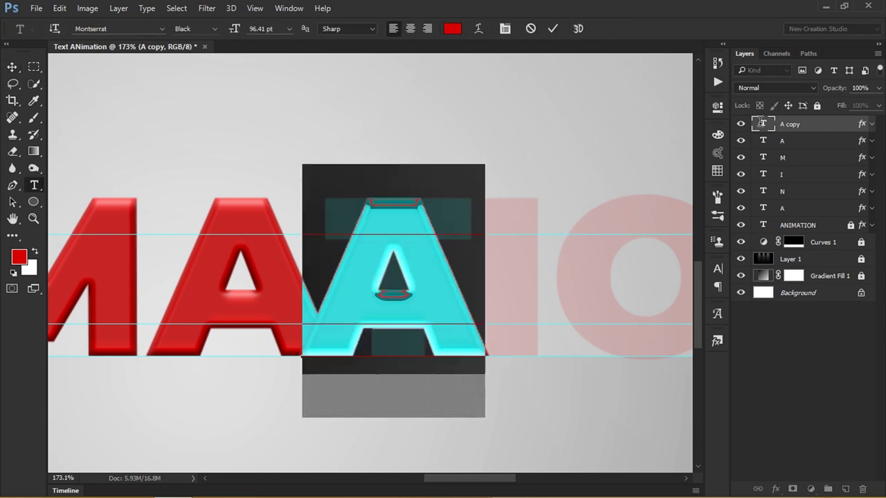
{"action": "type", "text": "T"}
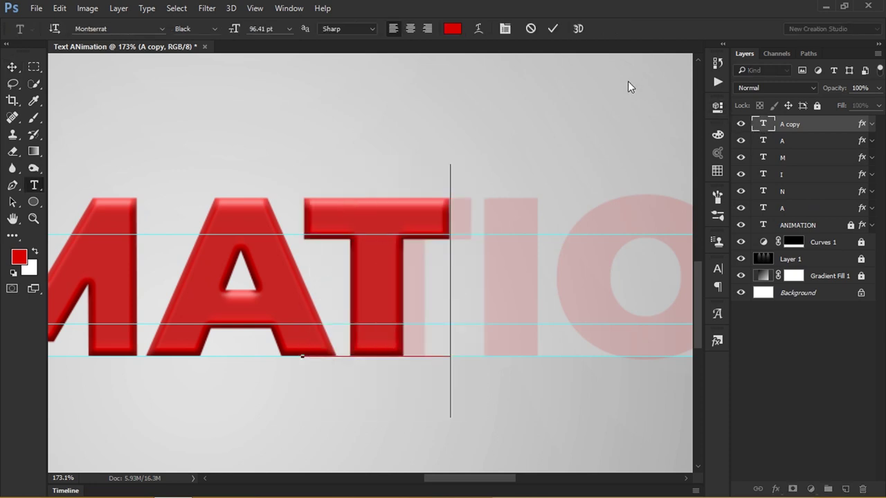
{"action": "left_click", "coordinate": [552, 29]}
{"action": "key", "text": "v"}
{"action": "left_click_drag", "start_coordinate": [434, 201], "coordinate": [453, 201]}
{"action": "scroll", "coordinate": [427, 258], "scroll_direction": "up", "scroll_amount": 2}
{"action": "scroll", "coordinate": [427, 252], "scroll_direction": "up", "scroll_amount": 5}
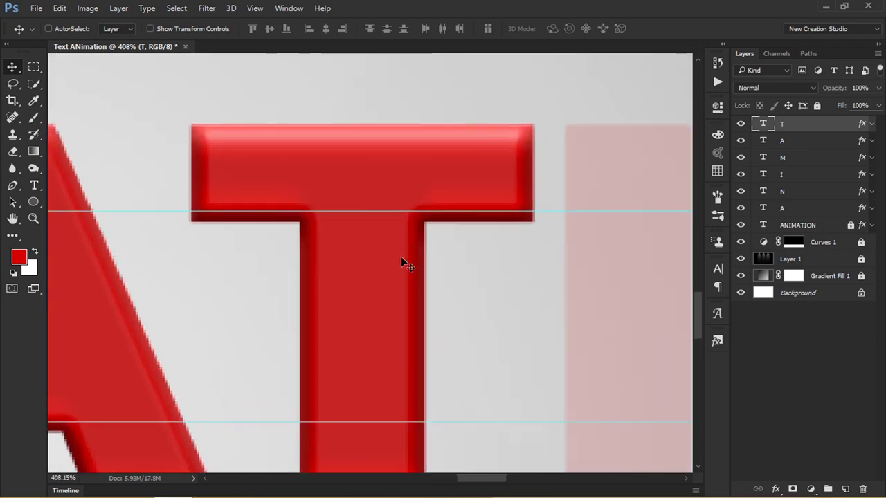
Place a copy of the letter T over the faded second I, change its text to I and align it with the guide.
{"action": "scroll", "coordinate": [415, 252], "scroll_direction": "down", "scroll_amount": 11}
{"action": "left_click_drag", "start_coordinate": [497, 262], "coordinate": [316, 258]}
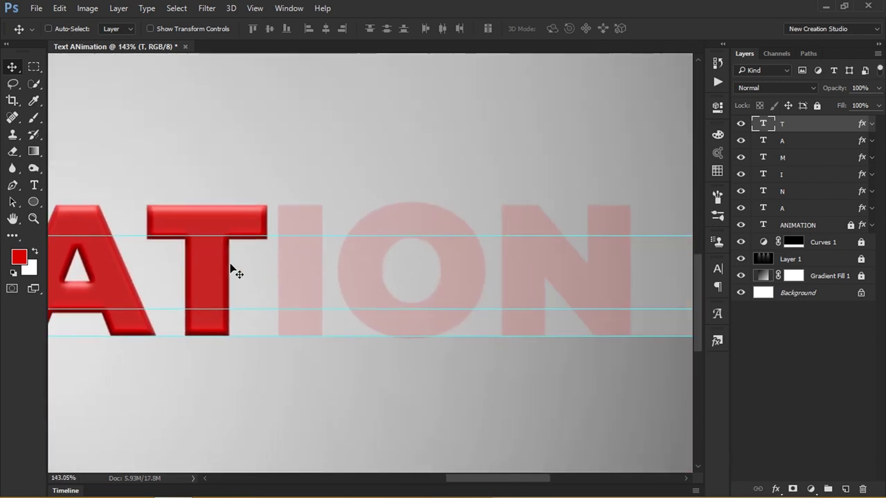
{"action": "left_click_drag", "start_coordinate": [233, 267], "coordinate": [344, 269]}
{"action": "double_click", "coordinate": [761, 124]}
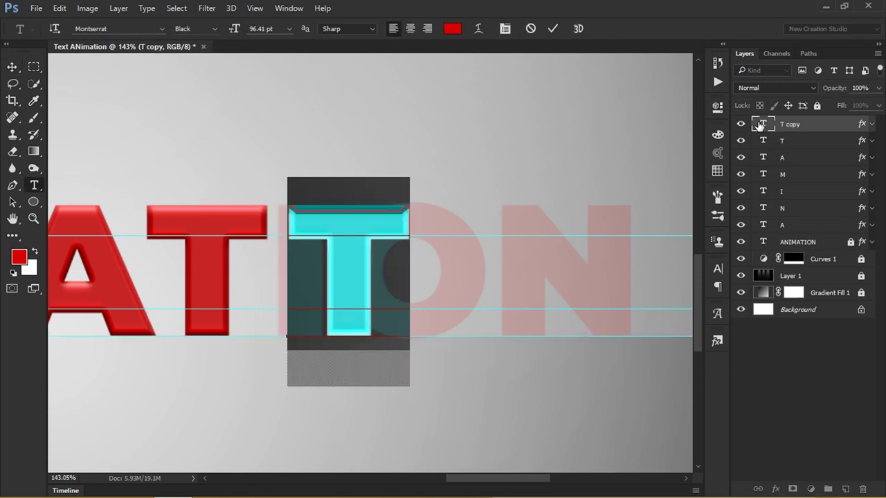
{"action": "type", "text": "I"}
{"action": "left_click", "coordinate": [552, 29]}
{"action": "scroll", "coordinate": [310, 239], "scroll_direction": "up", "scroll_amount": 3}
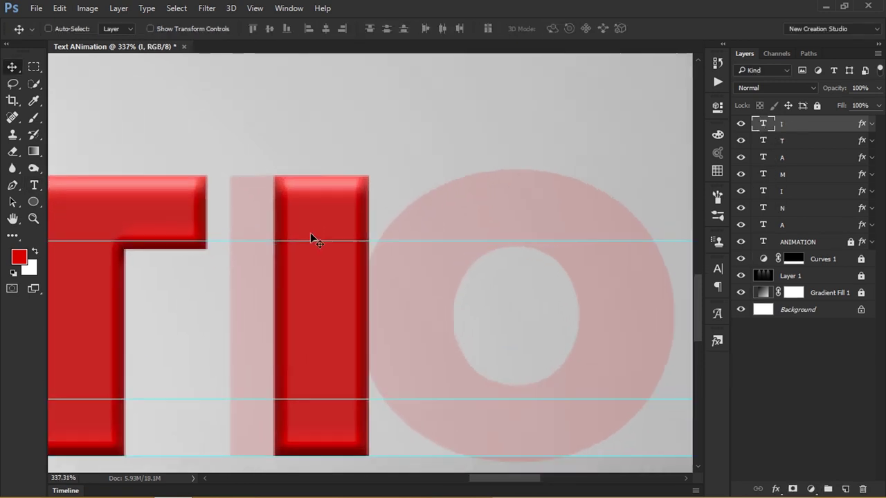
{"action": "left_click_drag", "start_coordinate": [310, 238], "coordinate": [301, 292]}
Place a copy of the second letter I over the faded O of the guide text and change its text to O.
{"action": "scroll", "coordinate": [300, 292], "scroll_direction": "down", "scroll_amount": 5}
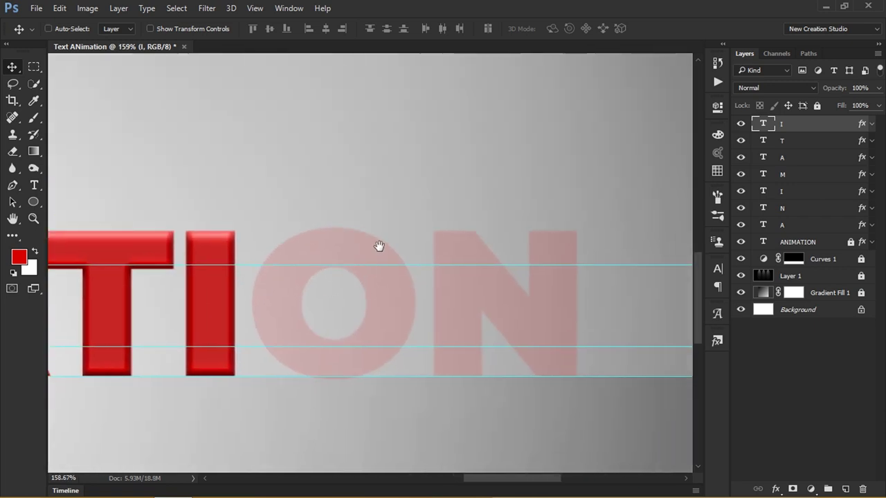
{"action": "left_click_drag", "start_coordinate": [233, 297], "coordinate": [351, 308]}
{"action": "double_click", "coordinate": [763, 124]}
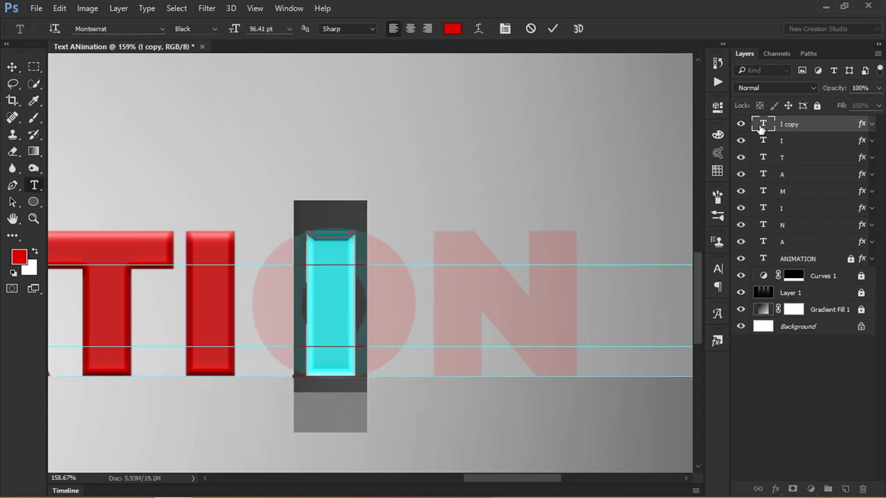
{"action": "type", "text": "O"}
{"action": "left_click", "coordinate": [553, 29]}
{"action": "key", "text": "v"}
Place a copy of the letter O near the faded final N of the guide text and change its text to N.
{"action": "left_click_drag", "start_coordinate": [465, 278], "coordinate": [638, 291]}
{"action": "double_click", "coordinate": [763, 124]}
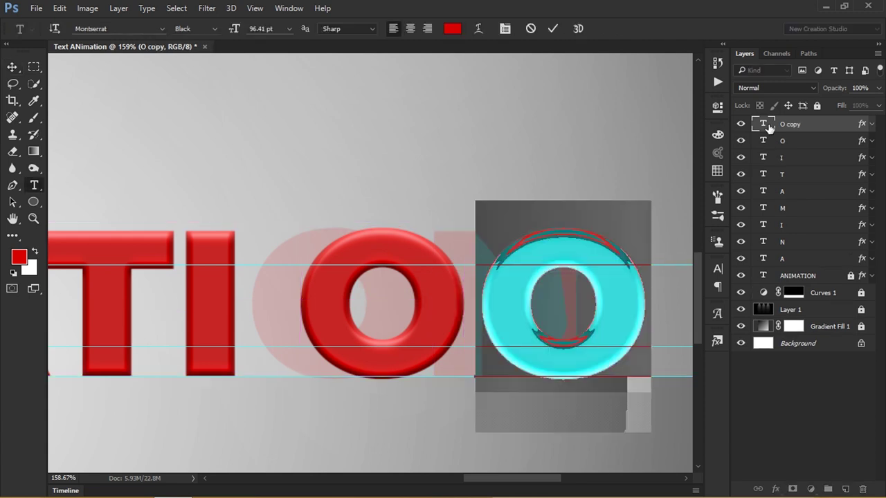
{"action": "type", "text": "N"}
{"action": "left_click", "coordinate": [553, 28]}
{"action": "key", "text": "v"}
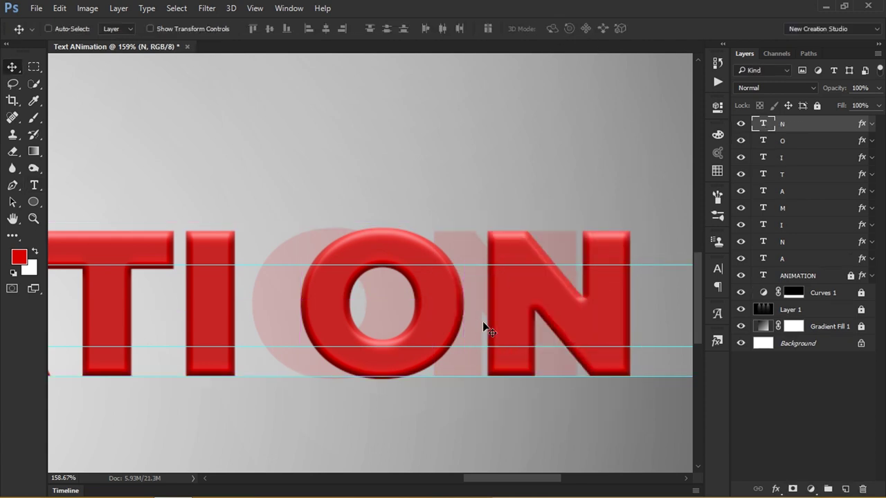
Align the O and the final N letters exactly over their faded guide letters.
{"action": "left_click_drag", "start_coordinate": [434, 300], "coordinate": [324, 331]}
{"action": "scroll", "coordinate": [316, 301], "scroll_direction": "up", "scroll_amount": 7}
{"action": "scroll", "coordinate": [318, 301], "scroll_direction": "down", "scroll_amount": 8}
{"action": "scroll", "coordinate": [379, 329], "scroll_direction": "up", "scroll_amount": 4}
{"action": "left_click_drag", "start_coordinate": [457, 319], "coordinate": [423, 319]}
{"action": "key", "text": "ctrl+z"}
{"action": "left_click", "coordinate": [800, 124]}
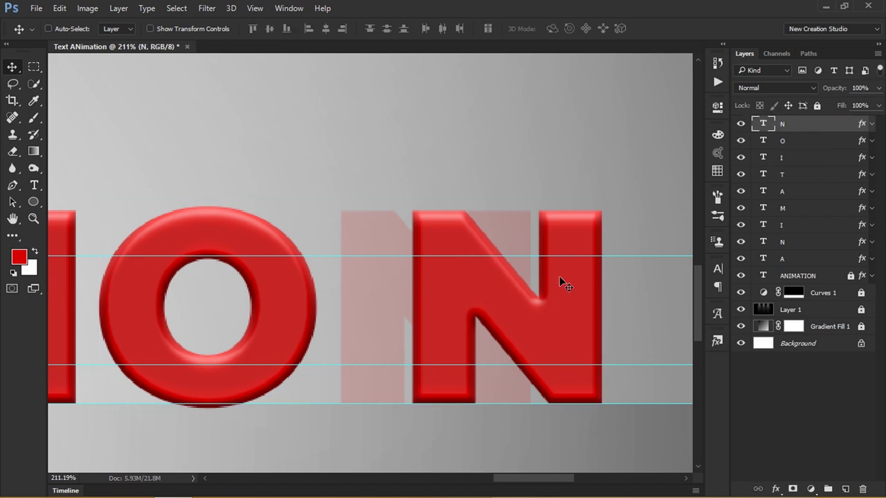
{"action": "left_click_drag", "start_coordinate": [557, 283], "coordinate": [491, 283]}
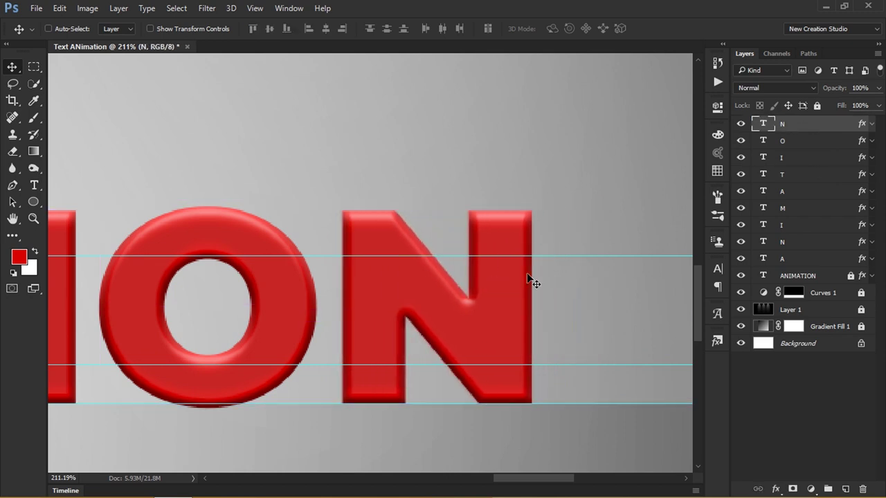
{"action": "scroll", "coordinate": [533, 284], "scroll_direction": "down", "scroll_amount": 1}
{"action": "scroll", "coordinate": [545, 283], "scroll_direction": "down", "scroll_amount": 5}
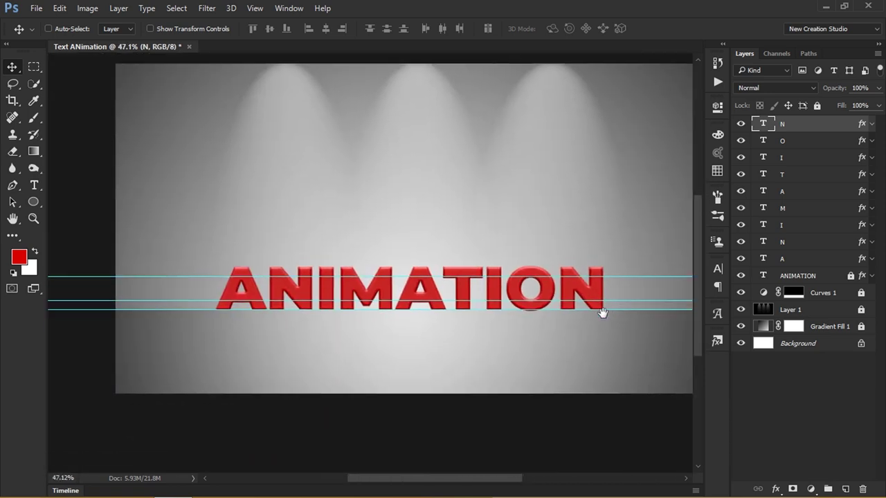
{"action": "left_click", "coordinate": [795, 277]}
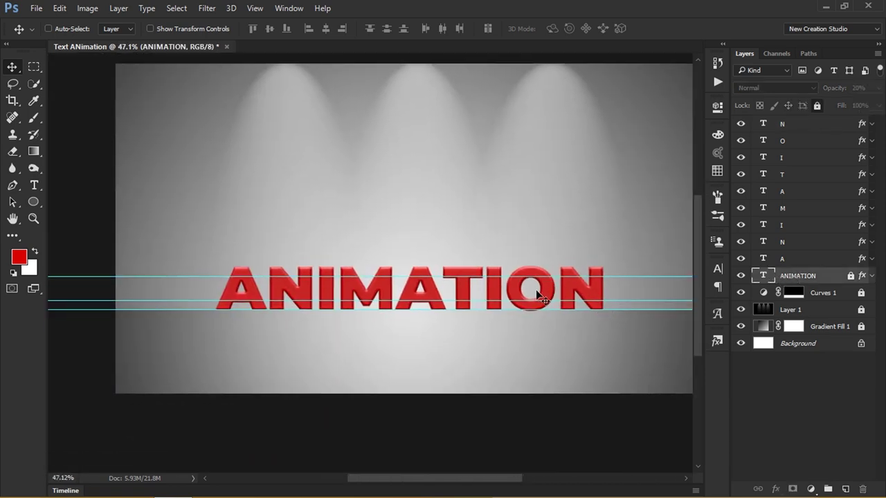
{"action": "scroll", "coordinate": [394, 315], "scroll_direction": "right", "scroll_amount": 2}
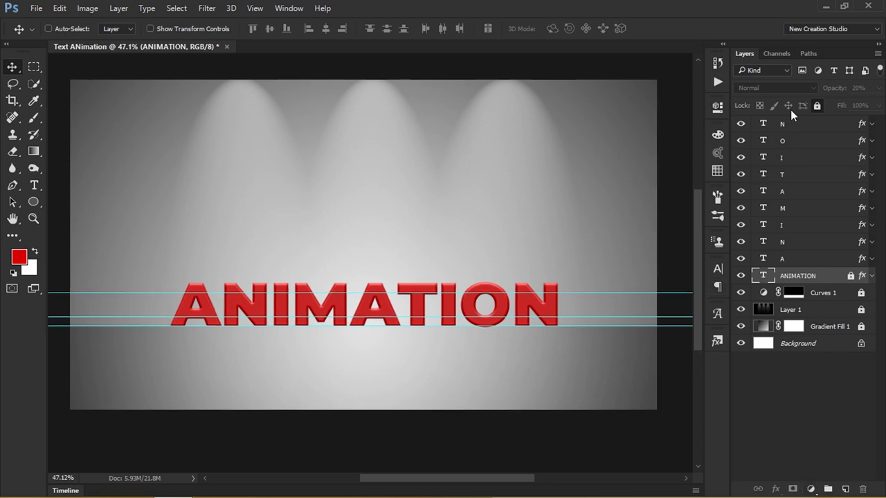
Add a Gradient Map adjustment layer above the top N layer and start its gradient from the black-to-white preset.
{"action": "left_click", "coordinate": [790, 124]}
{"action": "left_click", "coordinate": [810, 489]}
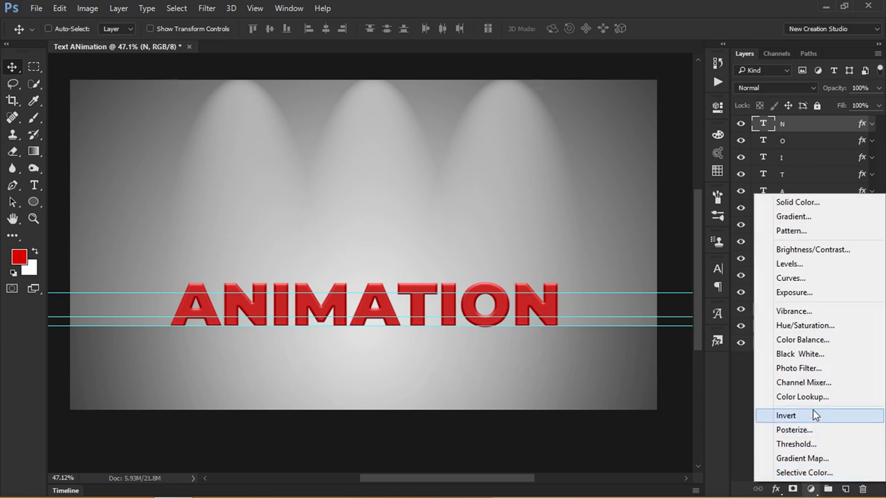
{"action": "left_click", "coordinate": [761, 455]}
{"action": "left_click", "coordinate": [600, 143]}
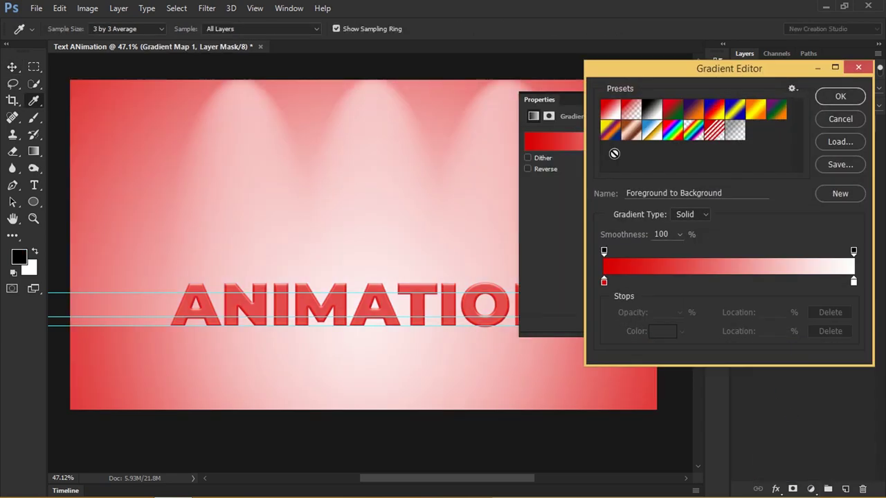
{"action": "left_click", "coordinate": [651, 109]}
Set the gradient's black stop to a very dark blue with hue 216°, saturation 100% and brightness 17%.
{"action": "left_click", "coordinate": [603, 281]}
{"action": "double_click", "coordinate": [603, 281]}
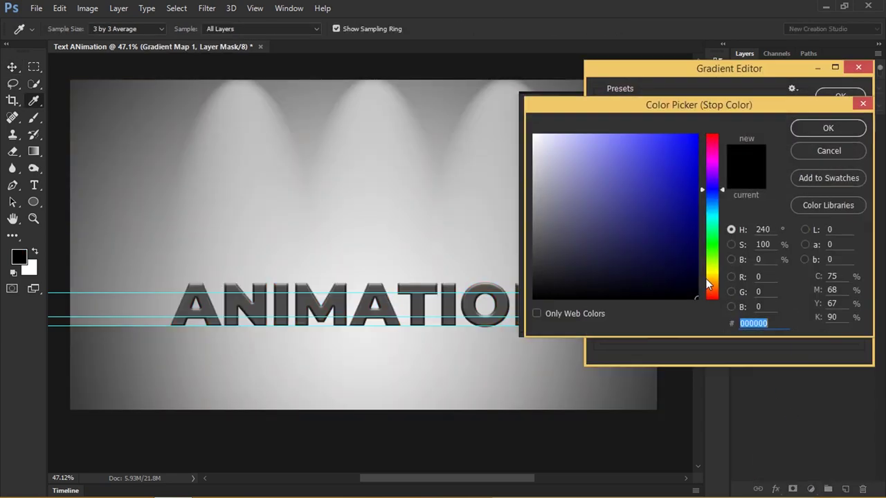
{"action": "left_click_drag", "start_coordinate": [715, 287], "coordinate": [713, 303]}
{"action": "left_click", "coordinate": [696, 259]}
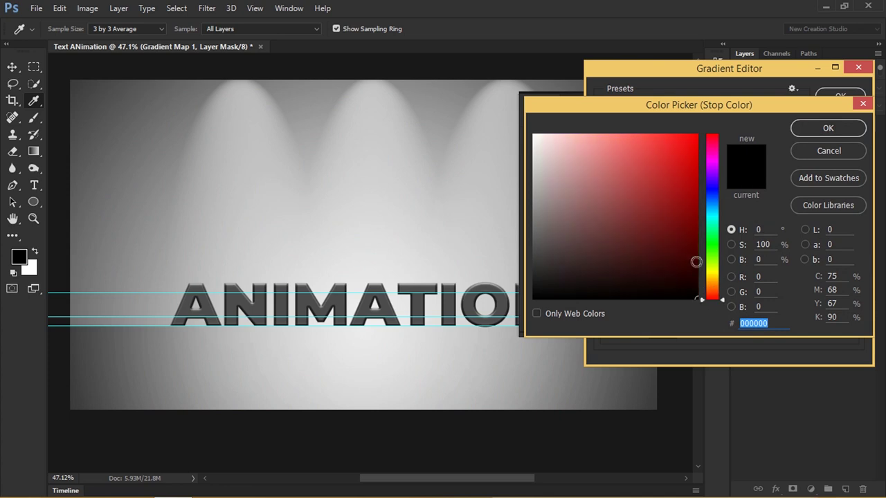
{"action": "left_click_drag", "start_coordinate": [682, 270], "coordinate": [711, 271]}
{"action": "left_click", "coordinate": [710, 201]}
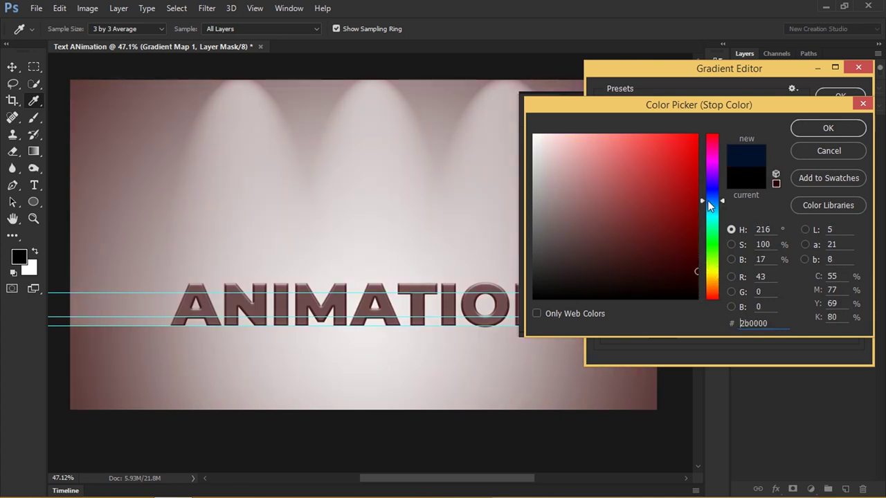
{"action": "left_click", "coordinate": [817, 132]}
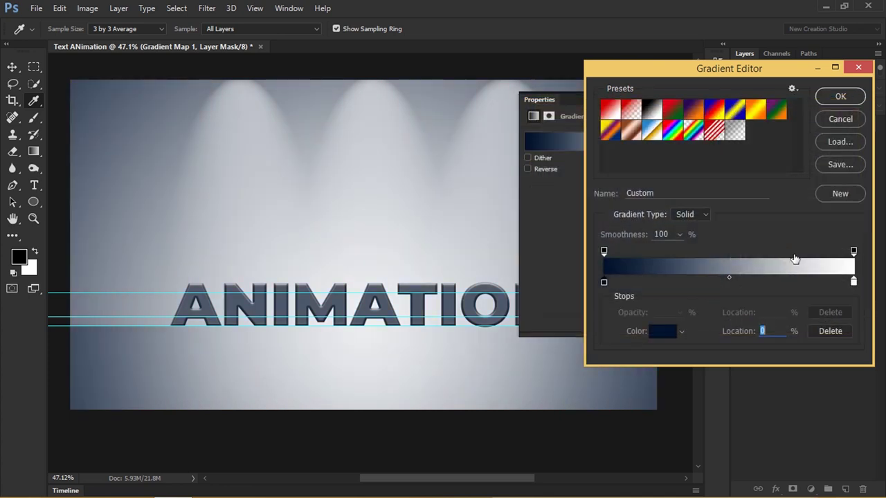
Set the gradient's white stop to orange ff7800 and apply the gradient map.
{"action": "double_click", "coordinate": [853, 282]}
{"action": "left_click_drag", "start_coordinate": [719, 274], "coordinate": [719, 286]}
{"action": "left_click", "coordinate": [697, 134]}
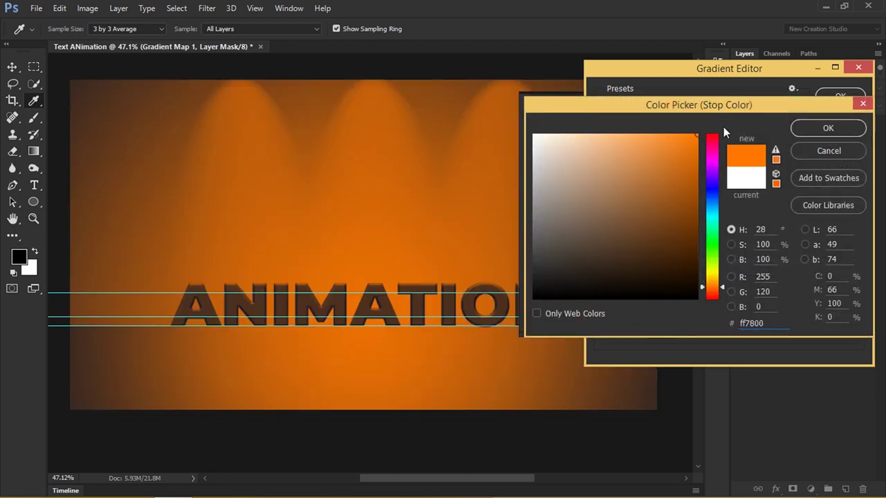
{"action": "left_click", "coordinate": [834, 128]}
{"action": "left_click", "coordinate": [838, 96]}
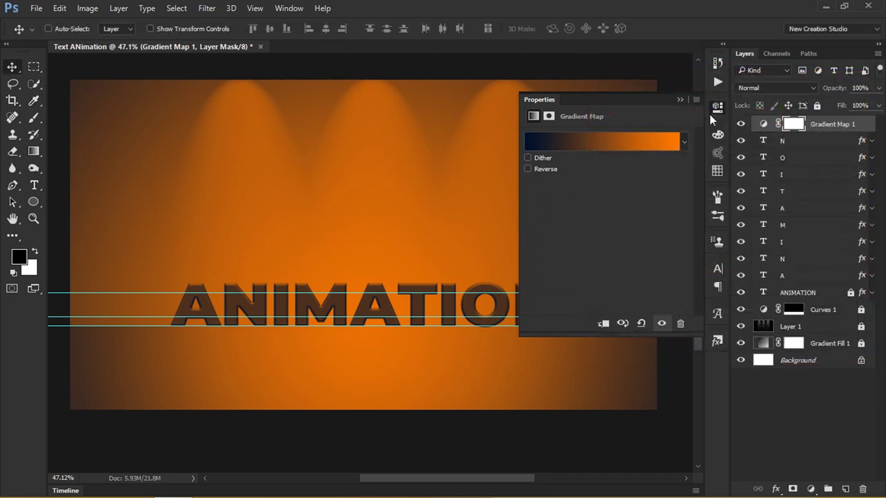
{"action": "left_click", "coordinate": [679, 99]}
Set the Gradient Map layer's blend mode to Soft Light and compare the image with and without it.
{"action": "left_click", "coordinate": [768, 88]}
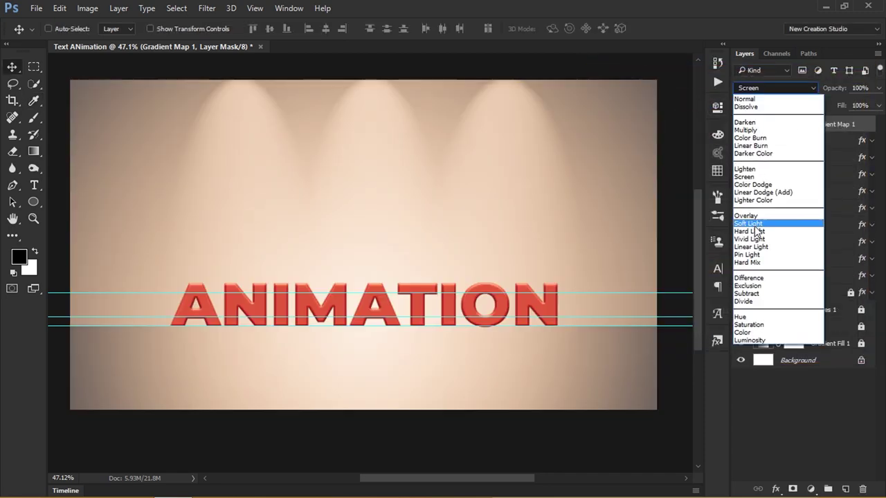
{"action": "left_click", "coordinate": [754, 227]}
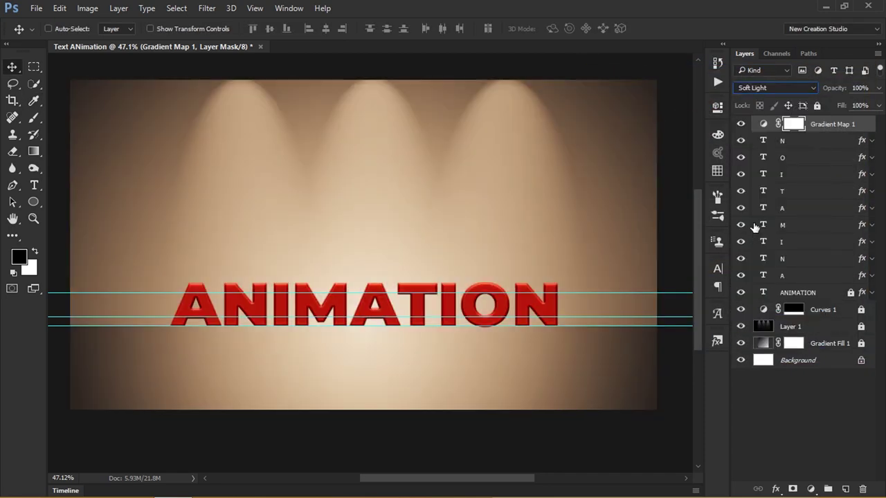
{"action": "left_click", "coordinate": [740, 124]}
{"action": "left_click", "coordinate": [740, 125]}
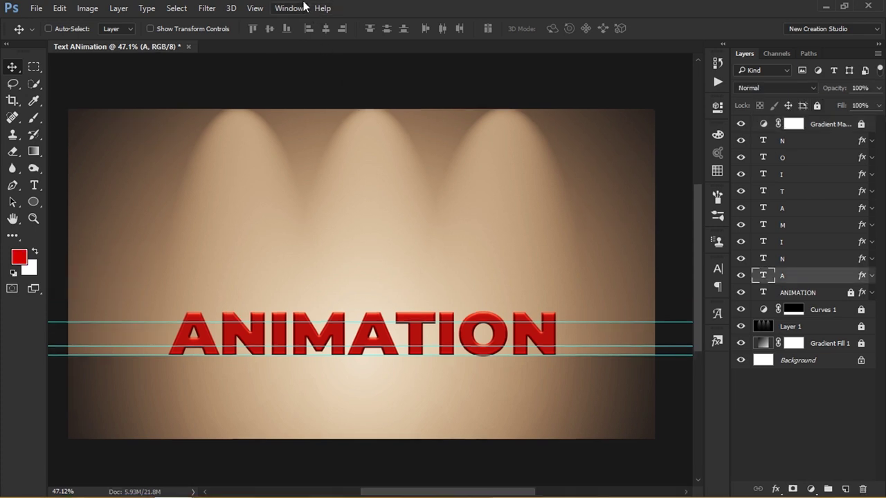
Show the Timeline and create a video timeline from the document's layers.
{"action": "left_click", "coordinate": [302, 8]}
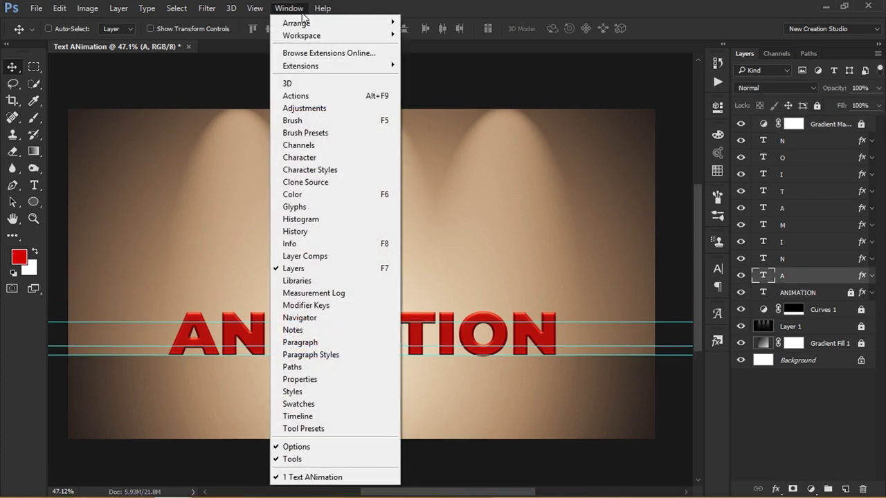
{"action": "left_click", "coordinate": [297, 417]}
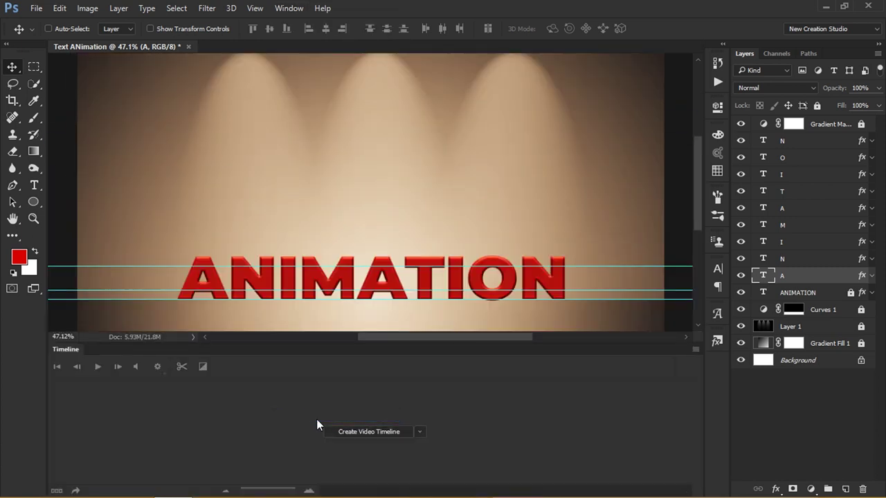
{"action": "left_click", "coordinate": [390, 434]}
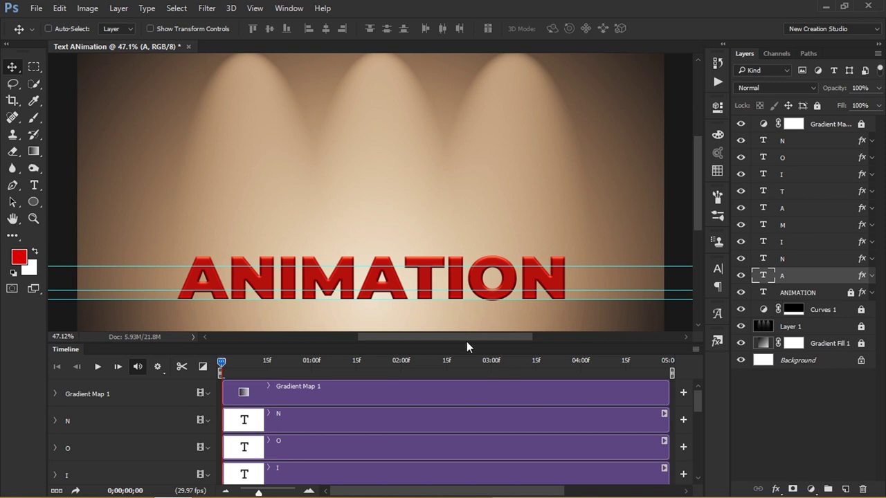
Examine the video timeline's layer tracks from Gradient Map 1 down to Gradient Fill 1.
{"action": "left_click_drag", "start_coordinate": [466, 342], "coordinate": [483, 151]}
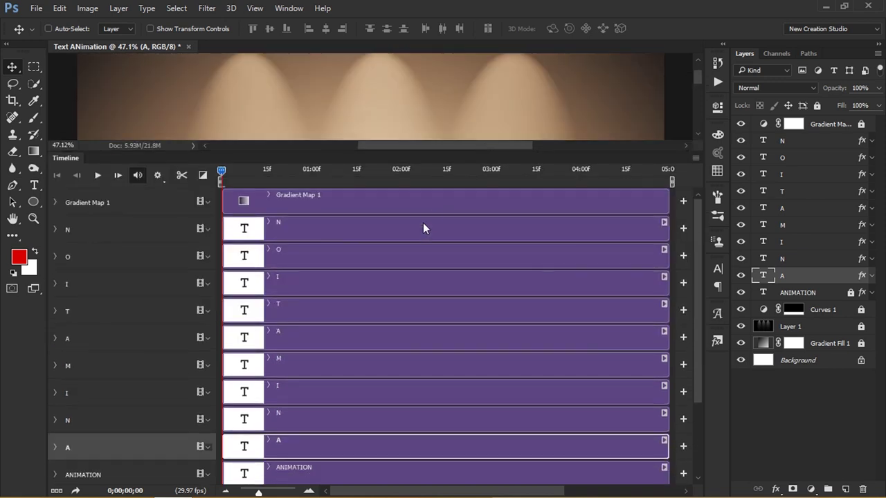
{"action": "left_click_drag", "start_coordinate": [256, 491], "coordinate": [256, 493]}
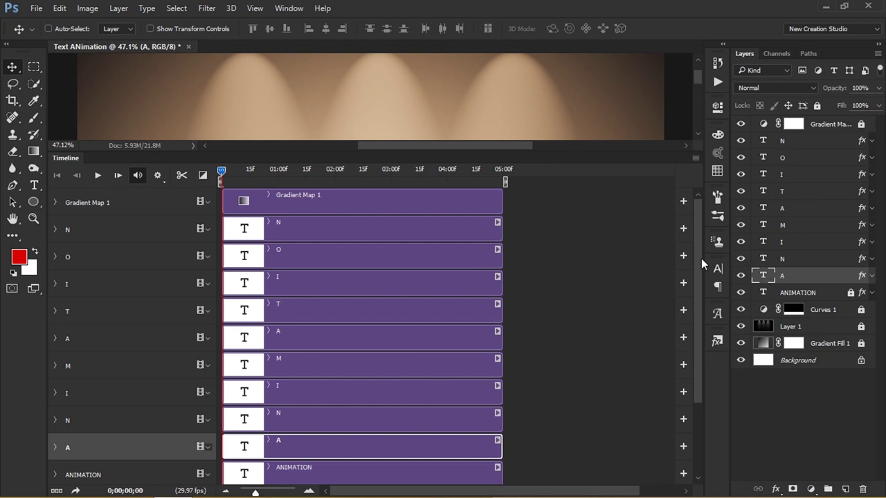
{"action": "left_click_drag", "start_coordinate": [701, 258], "coordinate": [694, 224]}
{"action": "scroll", "coordinate": [332, 305], "scroll_direction": "down", "scroll_amount": 3}
{"action": "scroll", "coordinate": [332, 305], "scroll_direction": "up", "scroll_amount": 3}
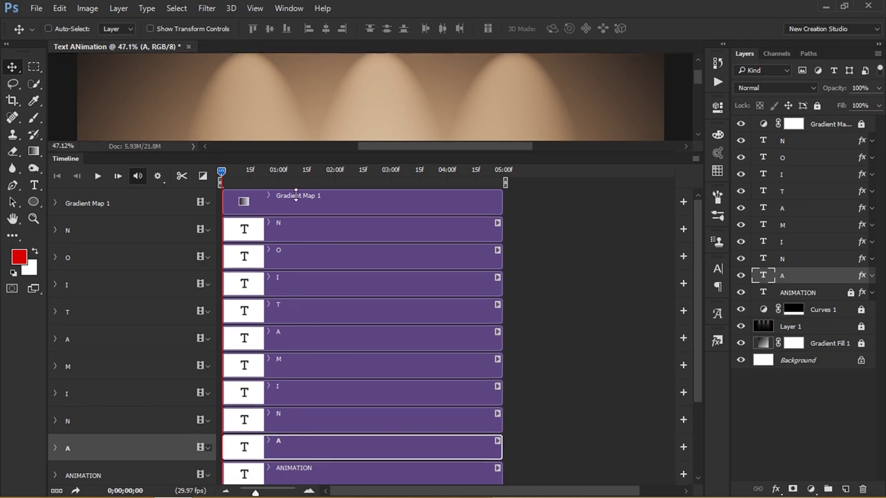
{"action": "left_click_drag", "start_coordinate": [286, 152], "coordinate": [332, 339]}
{"action": "scroll", "coordinate": [360, 414], "scroll_direction": "down", "scroll_amount": 10}
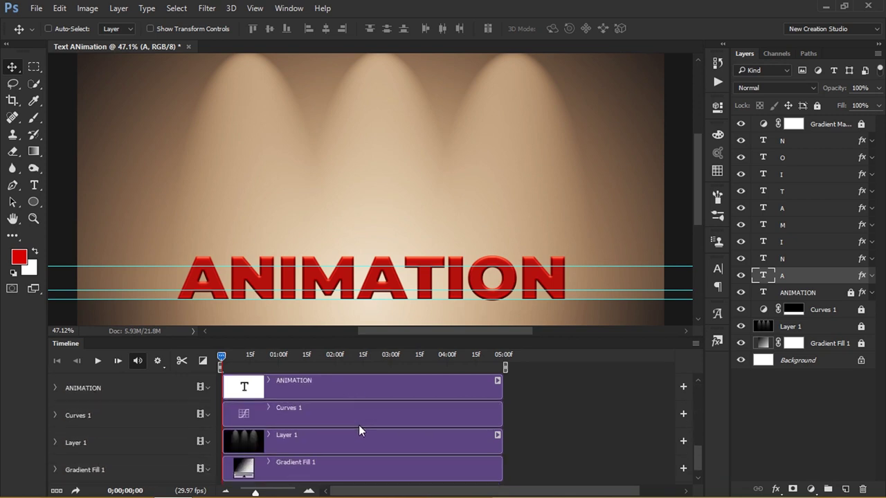
{"action": "scroll", "coordinate": [362, 432], "scroll_direction": "up", "scroll_amount": 3}
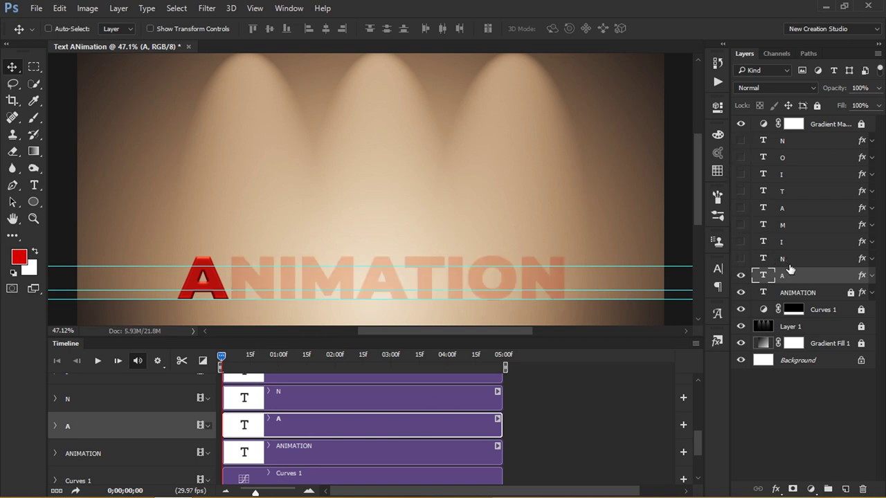
Enable Transform keyframing for the first A layer and place its keyframe and the playhead at frame 5.
{"action": "left_click", "coordinate": [55, 424]}
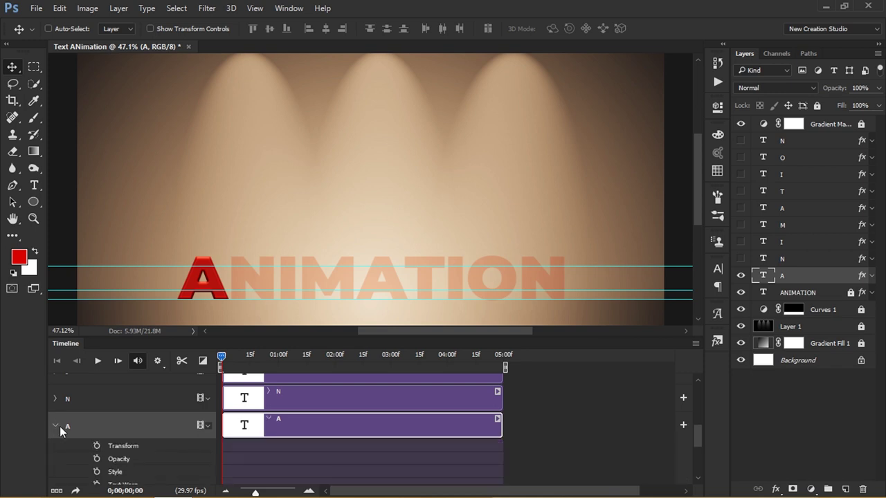
{"action": "left_click", "coordinate": [96, 447]}
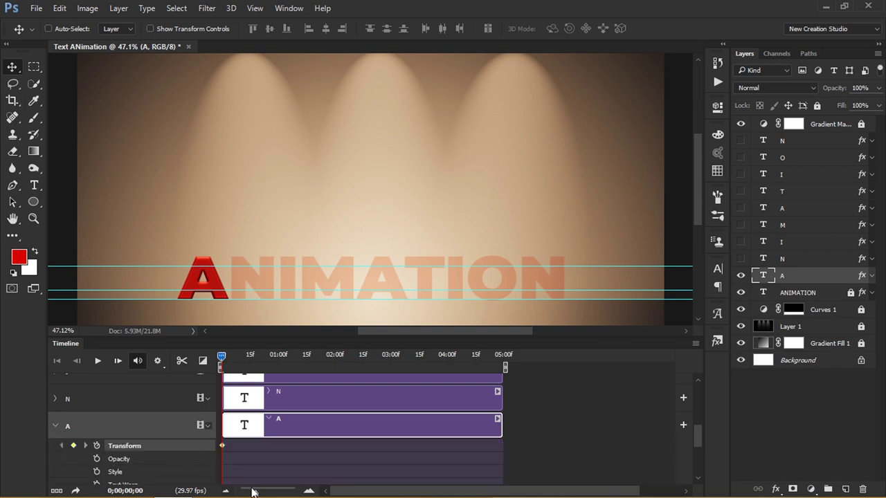
{"action": "left_click_drag", "start_coordinate": [255, 493], "coordinate": [283, 493]}
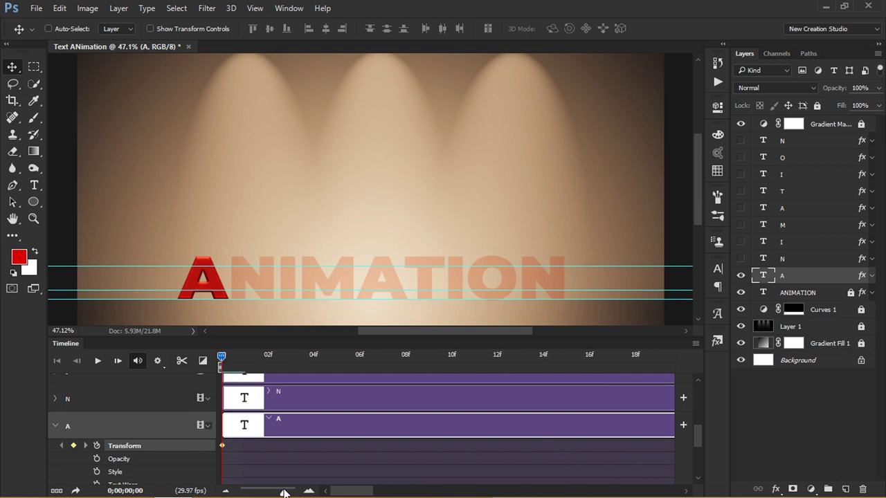
{"action": "mouse_move", "coordinate": [223, 445]}
{"action": "left_mouse_down"}
{"action": "mouse_move", "coordinate": [279, 445]}
{"action": "mouse_move", "coordinate": [226, 450]}
{"action": "left_mouse_up"}
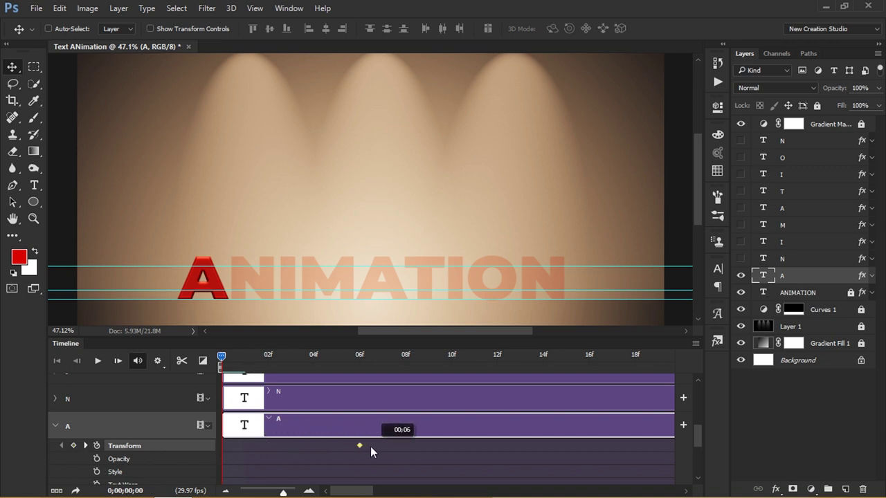
{"action": "left_click_drag", "start_coordinate": [371, 451], "coordinate": [370, 451]}
{"action": "left_click_drag", "start_coordinate": [283, 493], "coordinate": [275, 493]}
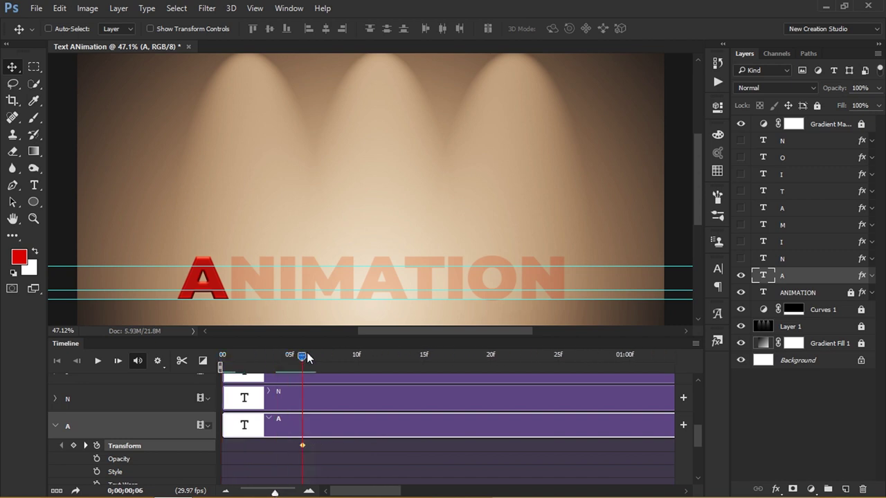
{"action": "left_click_drag", "start_coordinate": [301, 445], "coordinate": [290, 446]}
{"action": "left_click", "coordinate": [293, 358]}
Move the first A straight up until it sits completely above the canvas at frame 5.
{"action": "key", "text": "ctrl+t"}
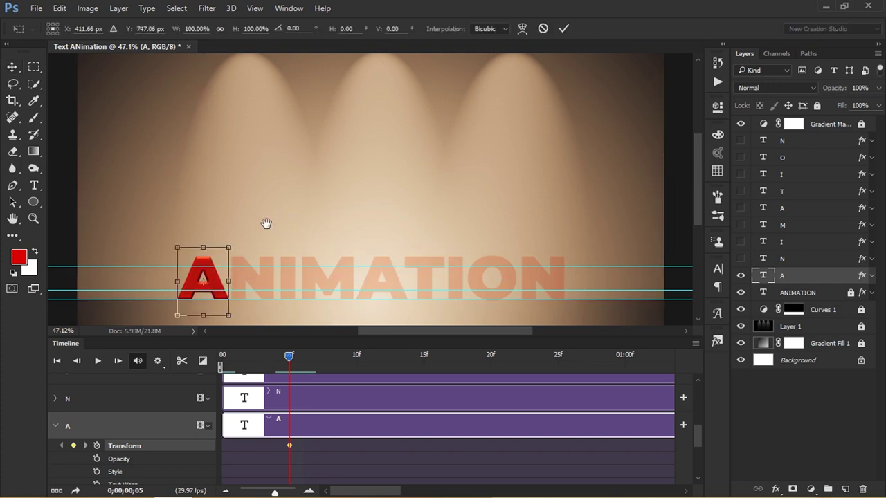
{"action": "left_click_drag", "start_coordinate": [266, 223], "coordinate": [357, 242]}
{"action": "scroll", "coordinate": [312, 247], "scroll_direction": "down", "scroll_amount": 3}
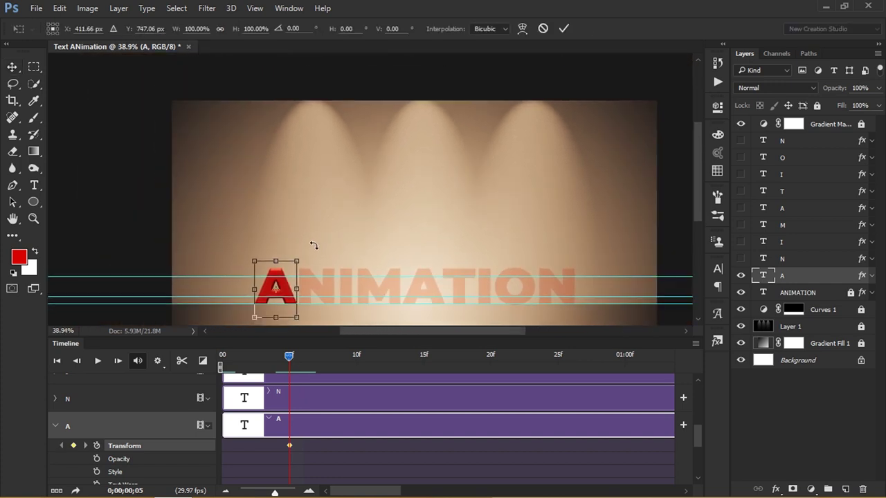
{"action": "left_click_drag", "start_coordinate": [291, 275], "coordinate": [291, 96]}
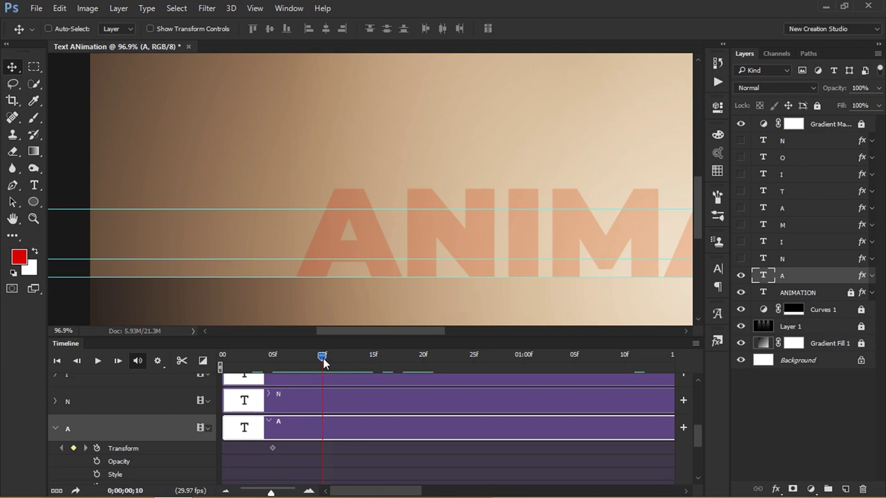
At frame 12, drop the A straight down onto its faded guide letter at the baseline and apply the transform.
{"action": "left_click_drag", "start_coordinate": [338, 358], "coordinate": [342, 358]}
{"action": "scroll", "coordinate": [339, 290], "scroll_direction": "down", "scroll_amount": 5}
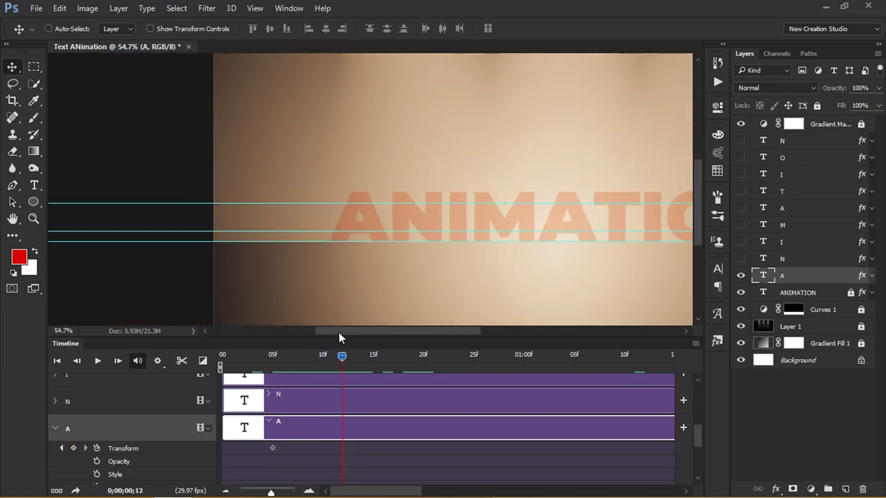
{"action": "scroll", "coordinate": [303, 182], "scroll_direction": "down", "scroll_amount": 2}
{"action": "key", "text": "ctrl+t"}
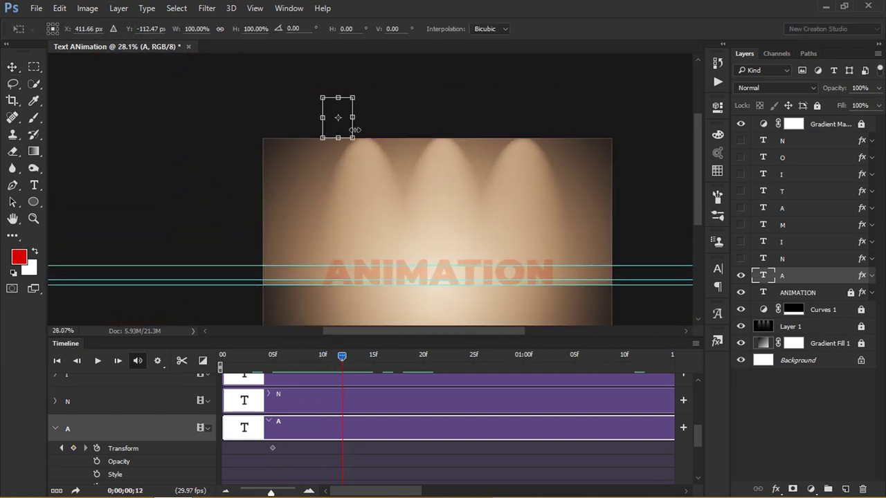
{"action": "left_click_drag", "start_coordinate": [348, 129], "coordinate": [359, 268]}
{"action": "scroll", "coordinate": [360, 269], "scroll_direction": "up", "scroll_amount": 5}
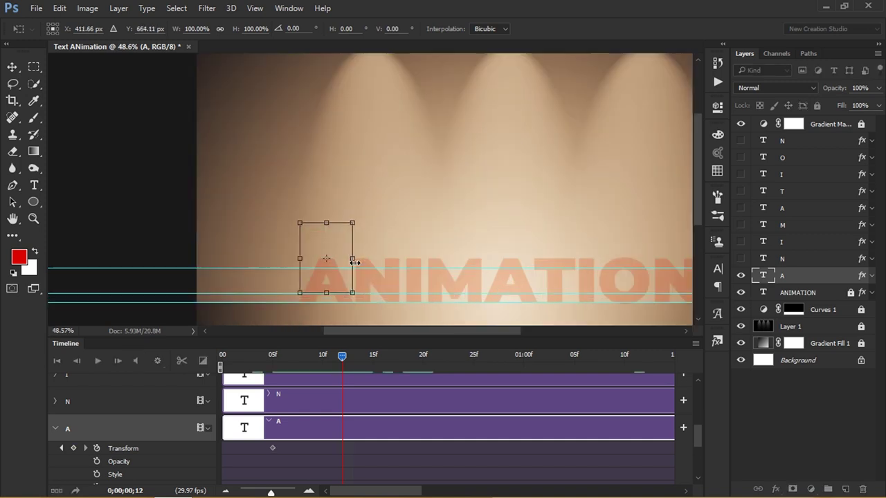
{"action": "scroll", "coordinate": [406, 215], "scroll_direction": "up", "scroll_amount": 2}
{"action": "left_click_drag", "start_coordinate": [375, 178], "coordinate": [382, 239]}
{"action": "scroll", "coordinate": [350, 279], "scroll_direction": "up", "scroll_amount": 4}
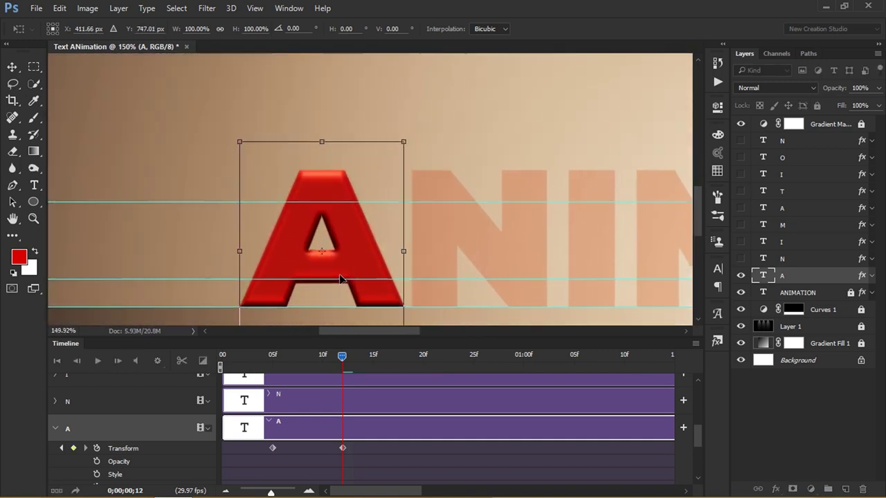
{"action": "left_click_drag", "start_coordinate": [350, 280], "coordinate": [393, 190]}
{"action": "key", "text": "Return"}
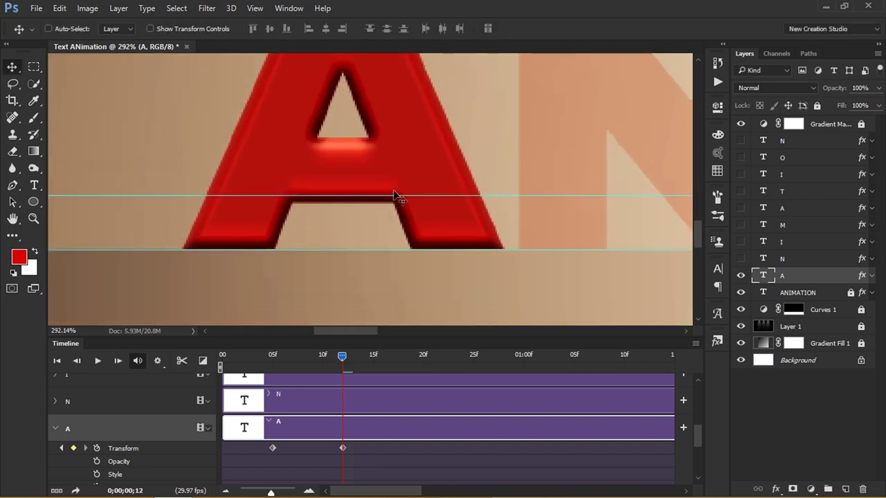
Bounce the A with keyframes at frames 15, 18, 20 and 22, alternating upper guide, baseline, middle guide and baseline, and preview the motion.
{"action": "scroll", "coordinate": [348, 283], "scroll_direction": "down", "scroll_amount": 5}
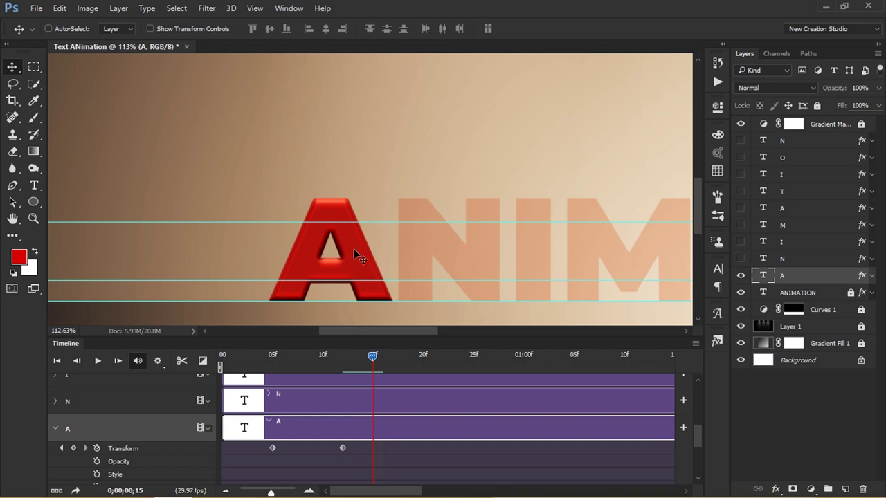
{"action": "left_click_drag", "start_coordinate": [358, 257], "coordinate": [355, 174]}
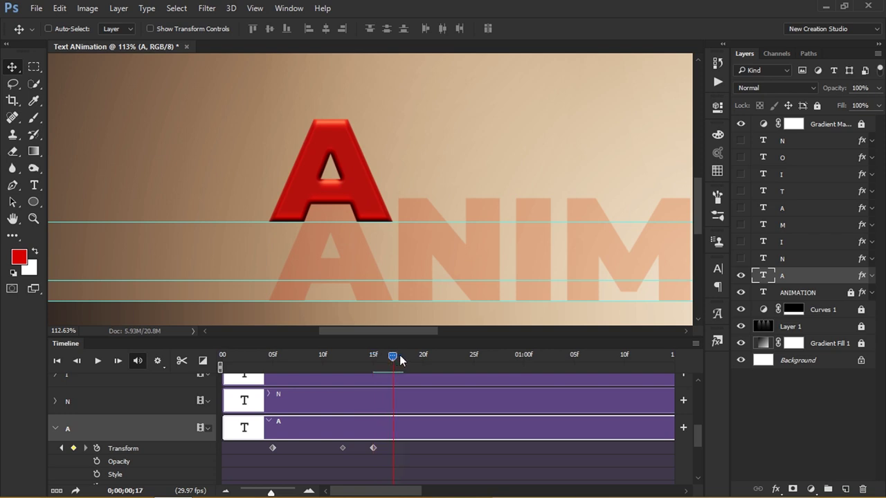
{"action": "left_click_drag", "start_coordinate": [356, 187], "coordinate": [355, 238]}
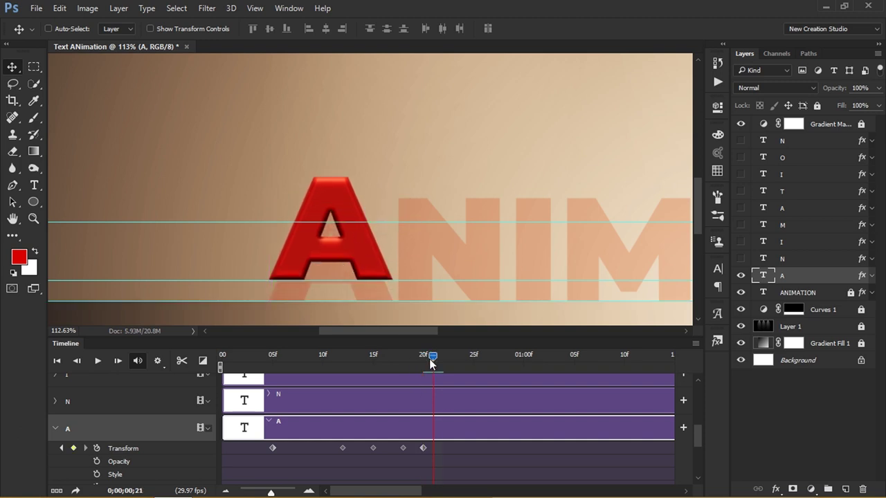
{"action": "left_click_drag", "start_coordinate": [382, 268], "coordinate": [383, 289]}
{"action": "scroll", "coordinate": [365, 290], "scroll_direction": "up", "scroll_amount": 6}
{"action": "scroll", "coordinate": [348, 296], "scroll_direction": "up", "scroll_amount": 1}
{"action": "scroll", "coordinate": [349, 276], "scroll_direction": "down", "scroll_amount": 6}
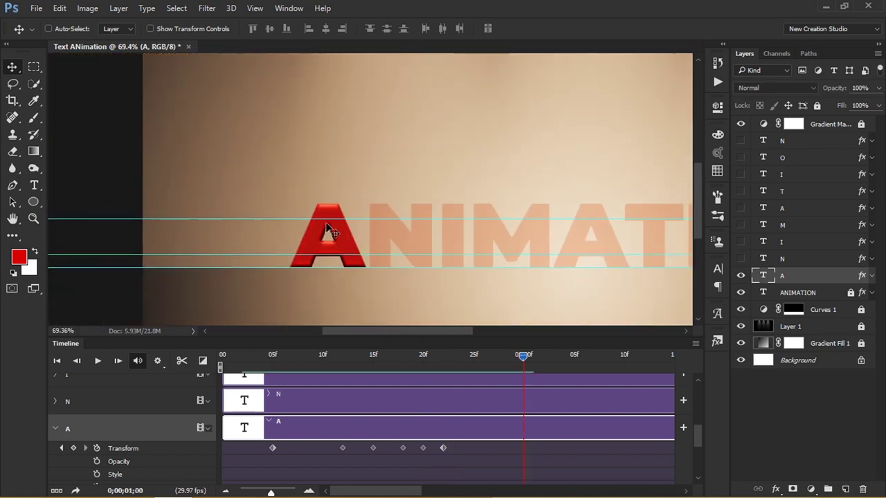
{"action": "scroll", "coordinate": [362, 263], "scroll_direction": "up", "scroll_amount": 2}
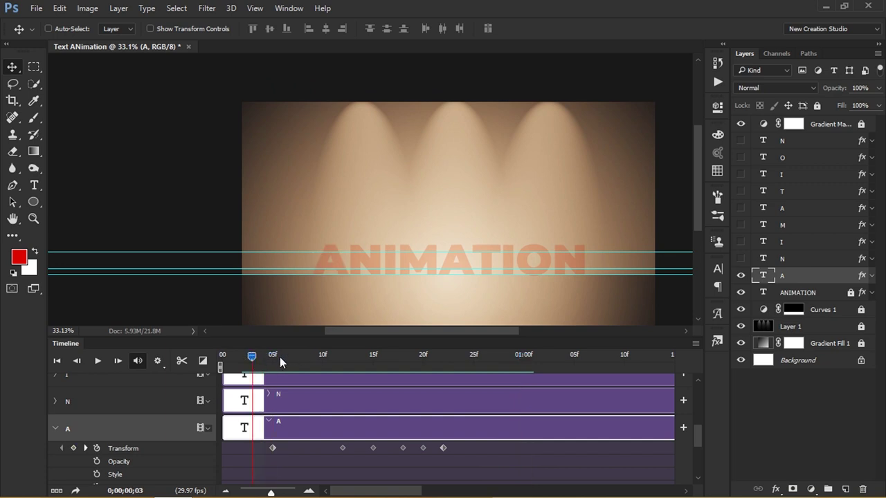
{"action": "key", "text": "space"}
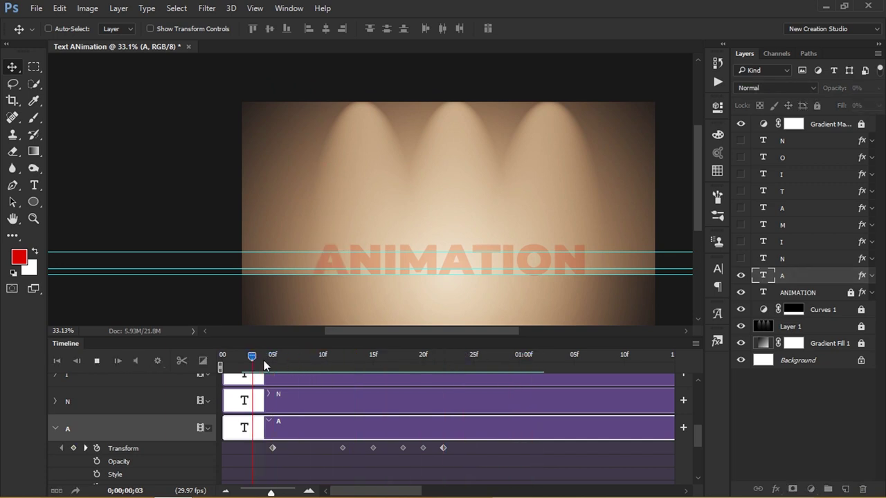
{"action": "left_click", "coordinate": [289, 359]}
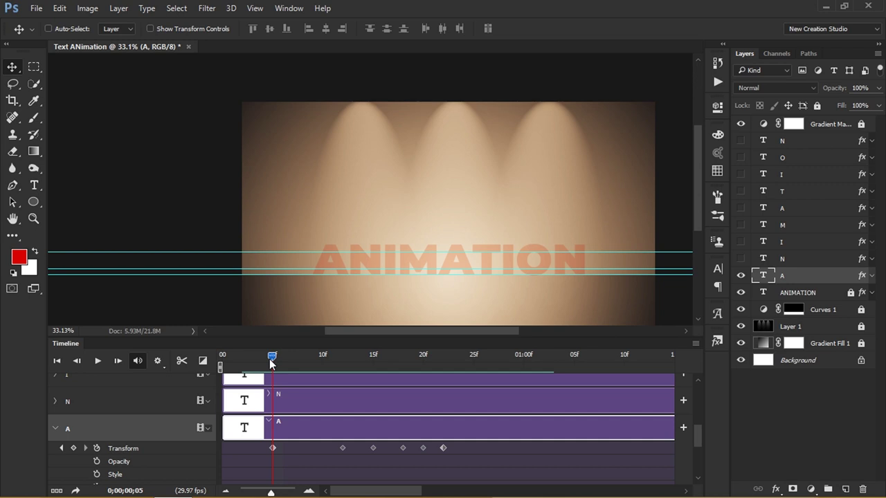
At frame 7, collapse the A track, show the first N layer and add a Transform keyframe to it.
{"action": "left_click_drag", "start_coordinate": [282, 359], "coordinate": [293, 359]}
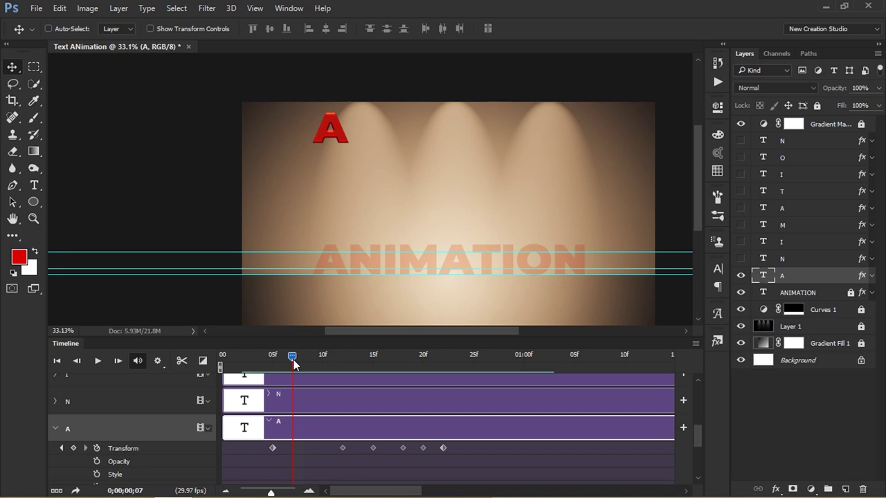
{"action": "left_click", "coordinate": [55, 429]}
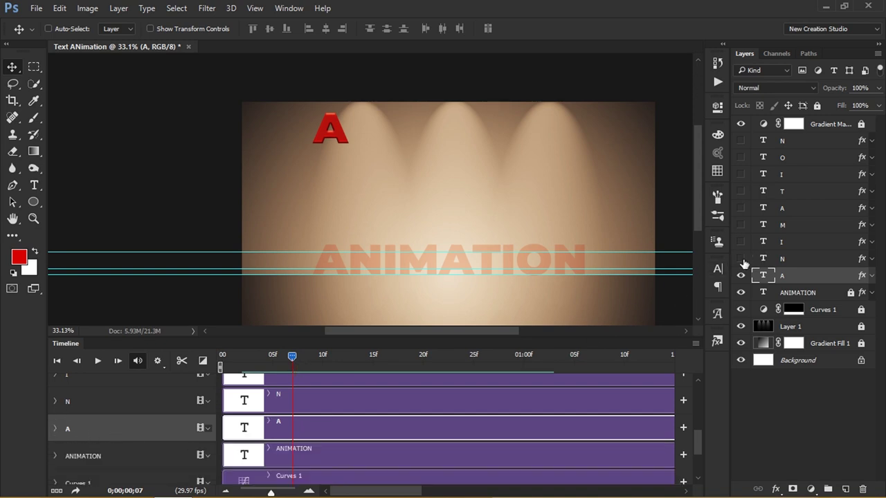
{"action": "left_click", "coordinate": [802, 258]}
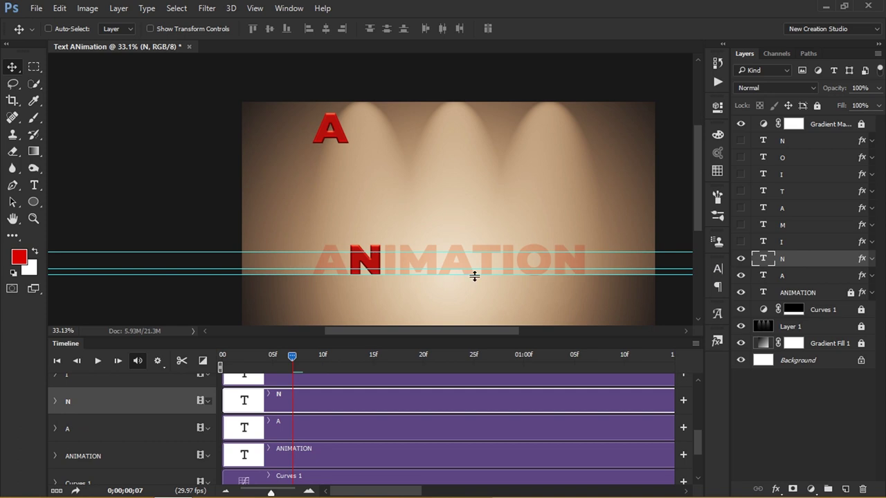
{"action": "left_click", "coordinate": [54, 401]}
{"action": "left_click", "coordinate": [97, 422]}
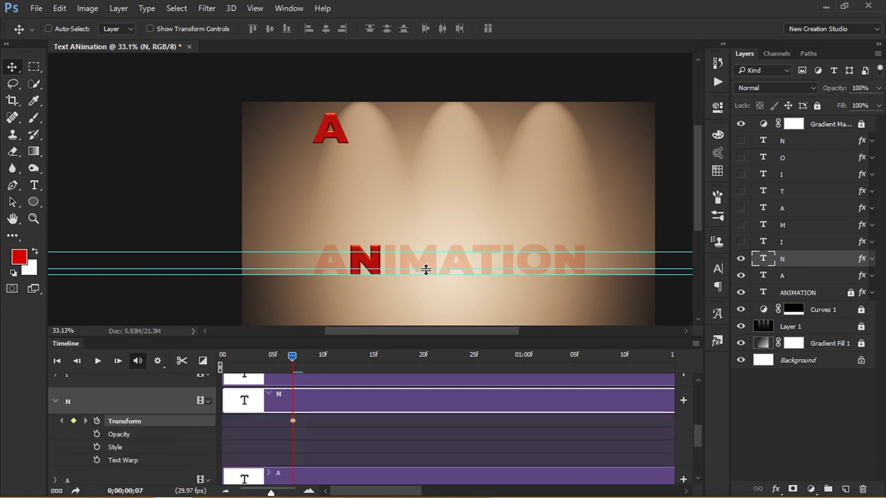
At frame 7, move the first N straight up until it sits completely above the canvas.
{"action": "key", "text": "ctrl+t"}
{"action": "left_click_drag", "start_coordinate": [375, 255], "coordinate": [391, 67]}
{"action": "key", "text": "Return"}
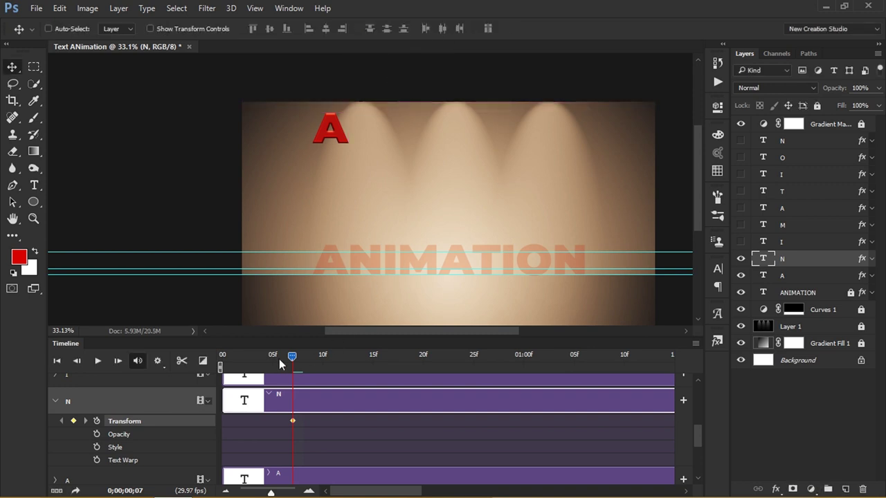
At frame 14, drop the N onto its faded guide letter at the baseline and apply the transform.
{"action": "left_click_drag", "start_coordinate": [292, 357], "coordinate": [362, 361]}
{"action": "key", "text": "ctrl+t"}
{"action": "left_click_drag", "start_coordinate": [379, 99], "coordinate": [381, 272]}
{"action": "scroll", "coordinate": [381, 271], "scroll_direction": "up", "scroll_amount": 6}
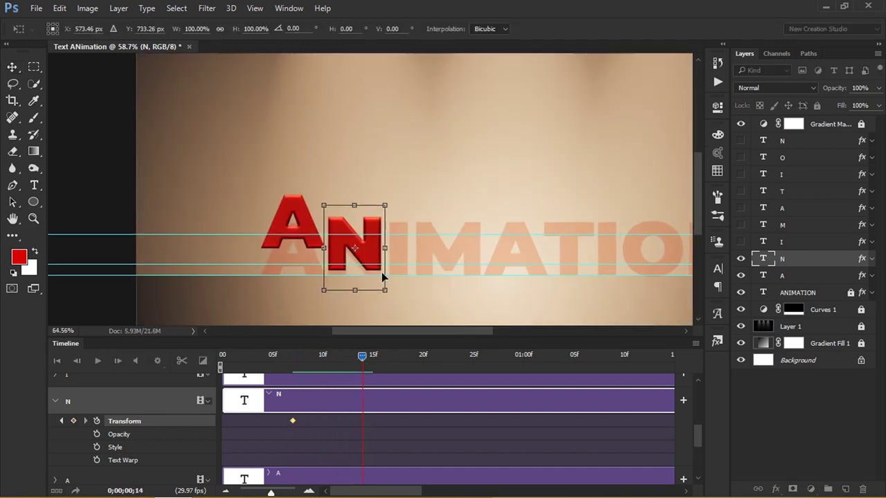
{"action": "left_click_drag", "start_coordinate": [431, 159], "coordinate": [431, 176]}
{"action": "key", "text": "Return"}
Bounce the N with keyframes at frames 17, 20, 22 and 24, alternating upper guide, baseline, middle guide and baseline.
{"action": "left_click_drag", "start_coordinate": [369, 358], "coordinate": [393, 360]}
{"action": "left_click_drag", "start_coordinate": [423, 173], "coordinate": [399, 237]}
{"action": "left_click_drag", "start_coordinate": [400, 237], "coordinate": [388, 128]}
{"action": "left_click_drag", "start_coordinate": [392, 357], "coordinate": [422, 357]}
{"action": "left_click_drag", "start_coordinate": [391, 172], "coordinate": [399, 270]}
{"action": "key", "text": "Page_Down"}
{"action": "key", "text": "Page_Down"}
{"action": "key", "text": "Page_Down"}
{"action": "key", "text": "Page_Down"}
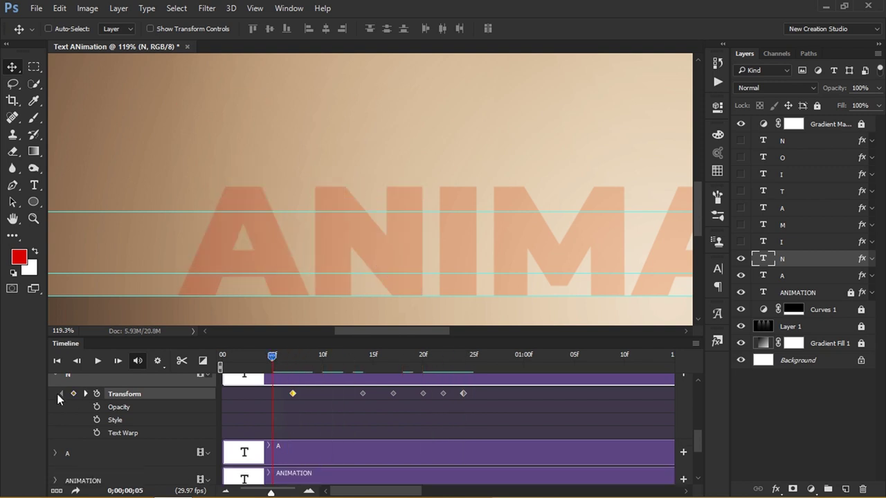
At frame 9, collapse the N track, add a Transform keyframe to the first I layer and make that layer visible.
{"action": "key", "text": "Page_Down"}
{"action": "key", "text": "Page_Down"}
{"action": "key", "text": "Page_Down"}
{"action": "key", "text": "Page_Down"}
{"action": "scroll", "coordinate": [161, 417], "scroll_direction": "up", "scroll_amount": 1}
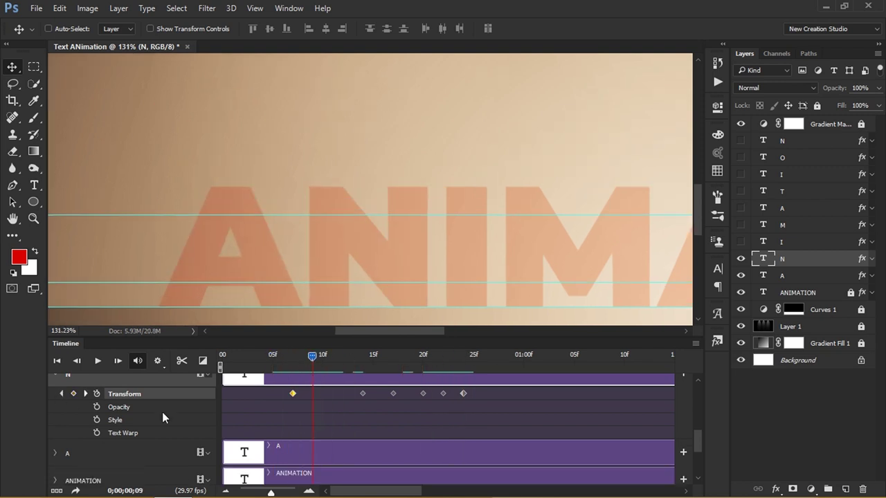
{"action": "scroll", "coordinate": [162, 417], "scroll_direction": "up", "scroll_amount": 3}
{"action": "left_click", "coordinate": [55, 429]}
{"action": "left_click", "coordinate": [96, 448]}
{"action": "left_click", "coordinate": [741, 241]}
Move the first I straight up until it sits completely above the canvas at frame 9.
{"action": "scroll", "coordinate": [512, 237], "scroll_direction": "down", "scroll_amount": 10}
{"action": "key", "text": "ctrl+t"}
{"action": "left_click_drag", "start_coordinate": [450, 304], "coordinate": [458, 146]}
{"action": "key", "text": "Return"}
At frame 16, drop the I onto its faded guide letter at the baseline and apply the transform.
{"action": "left_click_drag", "start_coordinate": [312, 357], "coordinate": [383, 357]}
{"action": "left_click_drag", "start_coordinate": [434, 284], "coordinate": [395, 200]}
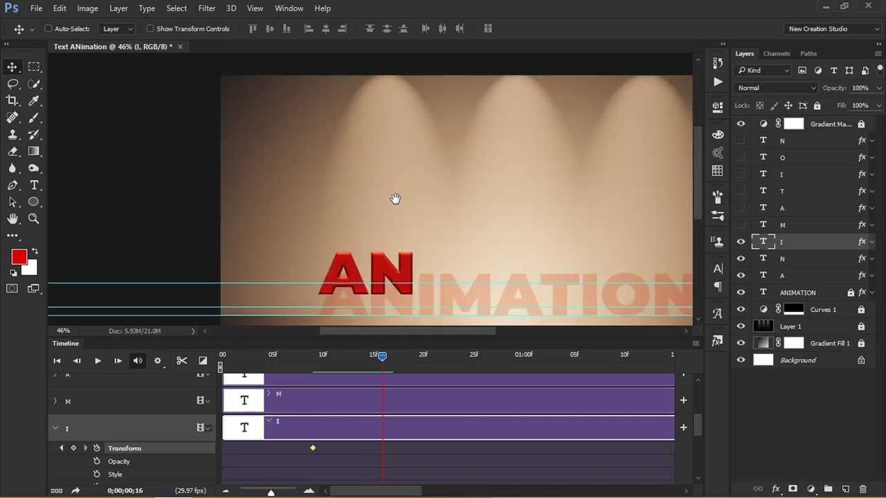
{"action": "key", "text": "ctrl+t"}
{"action": "left_click_drag", "start_coordinate": [420, 97], "coordinate": [409, 275]}
{"action": "scroll", "coordinate": [420, 297], "scroll_direction": "up", "scroll_amount": 13}
{"action": "left_click_drag", "start_coordinate": [447, 182], "coordinate": [447, 263]}
{"action": "key", "text": "Return"}
{"action": "scroll", "coordinate": [441, 273], "scroll_direction": "down", "scroll_amount": 3}
Raise the I to the upper guide at frame 19 and return it to the baseline at frame 22.
{"action": "key", "text": "Page_Down"}
{"action": "key", "text": "Page_Down"}
{"action": "key", "text": "Page_Down"}
{"action": "key", "text": "ctrl+t"}
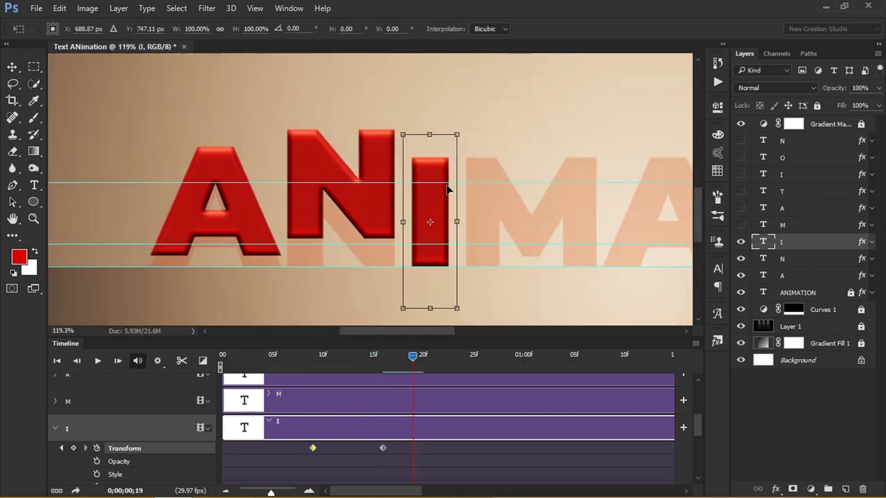
{"action": "left_click_drag", "start_coordinate": [447, 187], "coordinate": [449, 104]}
{"action": "key", "text": "ctrl+z"}
{"action": "key", "text": "Return"}
{"action": "left_click_drag", "start_coordinate": [449, 230], "coordinate": [431, 243]}
{"action": "key", "text": "Page_Down"}
{"action": "key", "text": "Page_Down"}
{"action": "key", "text": "Page_Down"}
{"action": "scroll", "coordinate": [438, 267], "scroll_direction": "up", "scroll_amount": 10}
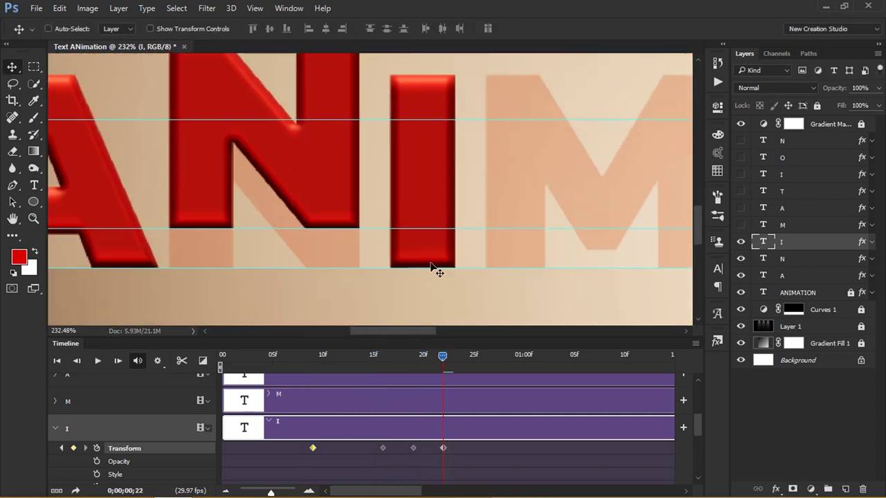
Raise the I to the middle guide at frame 24 and return it to the baseline at frame 26.
{"action": "scroll", "coordinate": [437, 275], "scroll_direction": "down", "scroll_amount": 8}
{"action": "left_click_drag", "start_coordinate": [442, 357], "coordinate": [465, 358]}
{"action": "key", "text": "shift+Up"}
{"action": "key", "text": "shift+Up"}
{"action": "key", "text": "shift+Up"}
{"action": "key", "text": "Page_Down"}
{"action": "key", "text": "Page_Down"}
{"action": "left_click_drag", "start_coordinate": [428, 216], "coordinate": [428, 244]}
{"action": "left_click_drag", "start_coordinate": [429, 239], "coordinate": [428, 242]}
{"action": "scroll", "coordinate": [420, 266], "scroll_direction": "up", "scroll_amount": 15}
{"action": "scroll", "coordinate": [426, 277], "scroll_direction": "down", "scroll_amount": 20}
At frame 11, collapse the I track, show the M layer and add a Transform keyframe to it.
{"action": "left_click_drag", "start_coordinate": [483, 356], "coordinate": [332, 374]}
{"action": "left_click", "coordinate": [56, 428]}
{"action": "left_click", "coordinate": [68, 401]}
{"action": "left_click", "coordinate": [740, 224]}
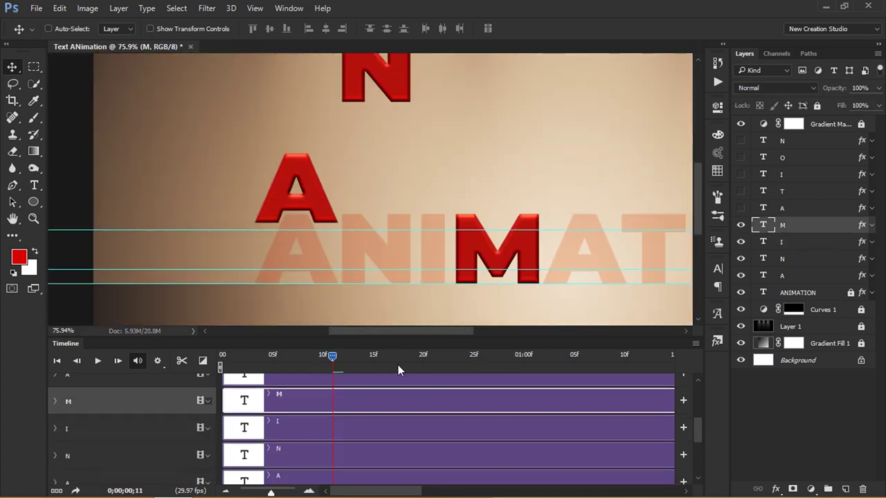
{"action": "scroll", "coordinate": [290, 298], "scroll_direction": "down", "scroll_amount": 5}
{"action": "left_click", "coordinate": [56, 401]}
{"action": "left_click", "coordinate": [97, 421]}
Move the M straight up until it sits completely above the canvas at frame 11.
{"action": "key", "text": "ctrl+t"}
{"action": "left_click_drag", "start_coordinate": [429, 273], "coordinate": [429, 79]}
{"action": "left_click_drag", "start_coordinate": [450, 198], "coordinate": [450, 137]}
{"action": "scroll", "coordinate": [418, 387], "scroll_direction": "up", "scroll_amount": 2}
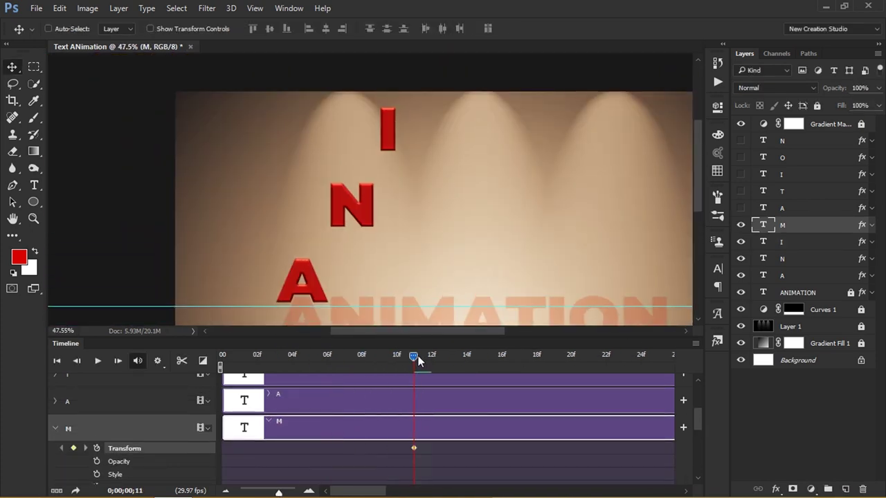
At frame 18, drop the M onto its faded guide letter, align its bottom edge with the baseline and apply the transform.
{"action": "left_click_drag", "start_coordinate": [415, 356], "coordinate": [535, 356]}
{"action": "key", "text": "ctrl+t"}
{"action": "scroll", "coordinate": [436, 75], "scroll_direction": "down", "scroll_amount": 6}
{"action": "left_click_drag", "start_coordinate": [440, 75], "coordinate": [437, 223]}
{"action": "scroll", "coordinate": [436, 223], "scroll_direction": "up", "scroll_amount": 15}
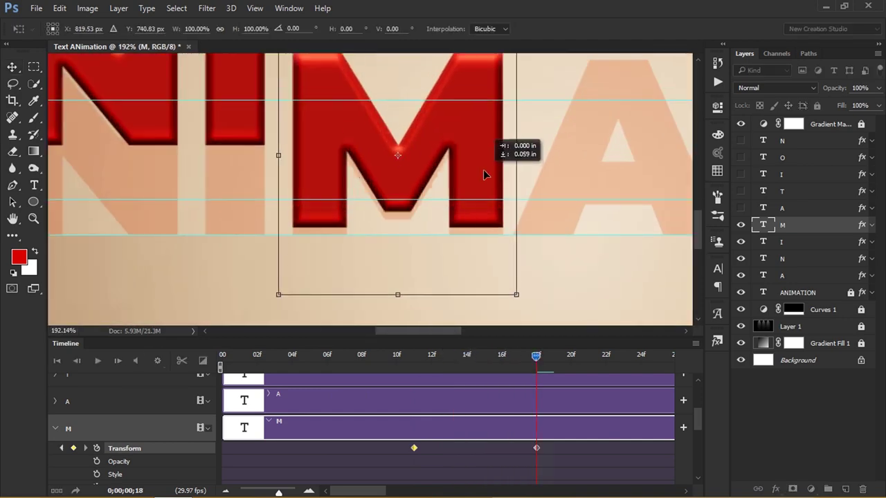
{"action": "left_click_drag", "start_coordinate": [484, 173], "coordinate": [485, 181]}
{"action": "scroll", "coordinate": [353, 236], "scroll_direction": "up", "scroll_amount": 7}
{"action": "scroll", "coordinate": [352, 242], "scroll_direction": "down", "scroll_amount": 10}
{"action": "key", "text": "Return"}
Raise the M to the upper guide at frame 21 and return it to the baseline at frame 24.
{"action": "left_click_drag", "start_coordinate": [536, 356], "coordinate": [588, 356]}
{"action": "key", "text": "ctrl+t"}
{"action": "left_click_drag", "start_coordinate": [430, 193], "coordinate": [430, 99]}
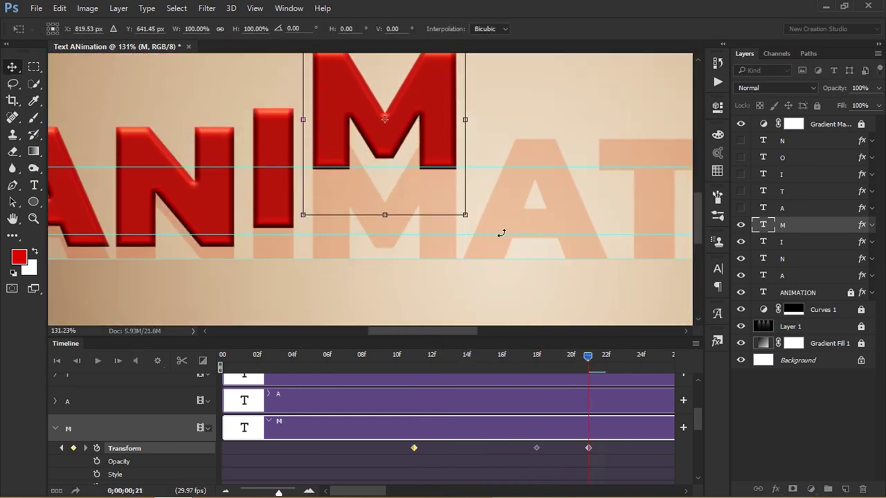
{"action": "key", "text": "Return"}
{"action": "left_click_drag", "start_coordinate": [588, 356], "coordinate": [640, 357]}
{"action": "left_click_drag", "start_coordinate": [437, 129], "coordinate": [434, 221]}
{"action": "scroll", "coordinate": [391, 258], "scroll_direction": "down", "scroll_amount": 1}
{"action": "scroll", "coordinate": [444, 375], "scroll_direction": "down", "scroll_amount": 2}
Raise the M to the middle guide at frame 26 and return it to the baseline at frame 28.
{"action": "left_click_drag", "start_coordinate": [445, 357], "coordinate": [467, 356]}
{"action": "scroll", "coordinate": [390, 281], "scroll_direction": "up", "scroll_amount": 2}
{"action": "left_click_drag", "start_coordinate": [447, 186], "coordinate": [447, 155]}
{"action": "left_click_drag", "start_coordinate": [466, 356], "coordinate": [487, 356]}
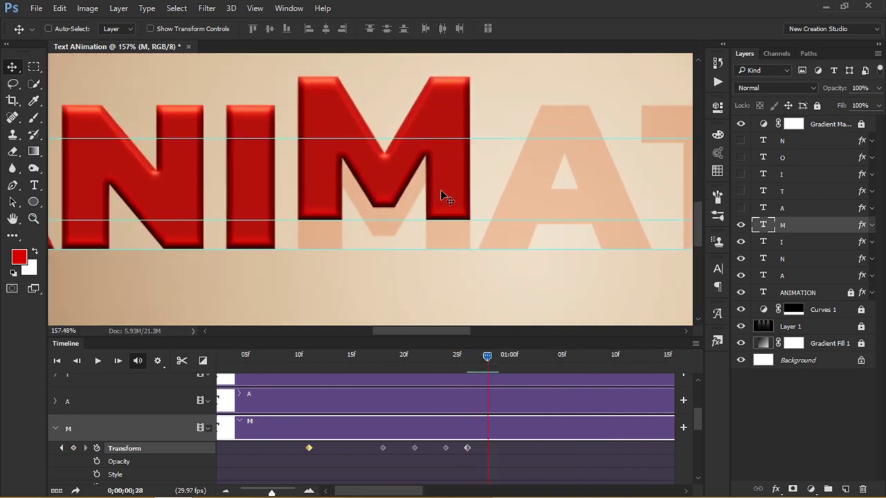
{"action": "mouse_move", "coordinate": [445, 195]}
{"action": "left_mouse_down"}
{"action": "mouse_move", "coordinate": [458, 222]}
{"action": "mouse_move", "coordinate": [458, 200]}
{"action": "left_mouse_up"}
At frame 13, add a Transform keyframe to the second A layer and make that layer visible.
{"action": "scroll", "coordinate": [449, 391], "scroll_direction": "down", "scroll_amount": 2}
{"action": "left_click_drag", "start_coordinate": [378, 357], "coordinate": [295, 358]}
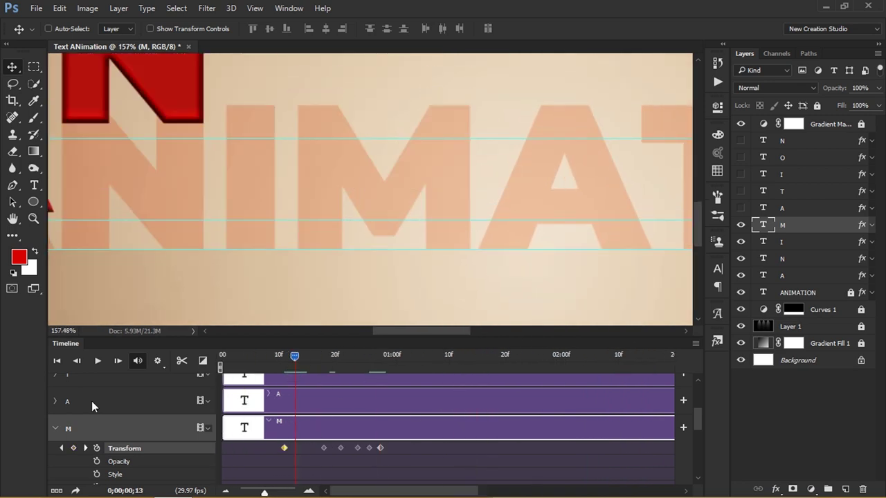
{"action": "left_click", "coordinate": [56, 401]}
{"action": "left_click", "coordinate": [96, 420]}
{"action": "left_click", "coordinate": [741, 208]}
Move the second A straight up until it sits completely above the canvas at frame 13.
{"action": "scroll", "coordinate": [482, 298], "scroll_direction": "down", "scroll_amount": 2}
{"action": "key", "text": "ctrl+t"}
{"action": "scroll", "coordinate": [429, 291], "scroll_direction": "down", "scroll_amount": 1}
{"action": "left_click_drag", "start_coordinate": [420, 276], "coordinate": [420, 61]}
{"action": "key", "text": "Return"}
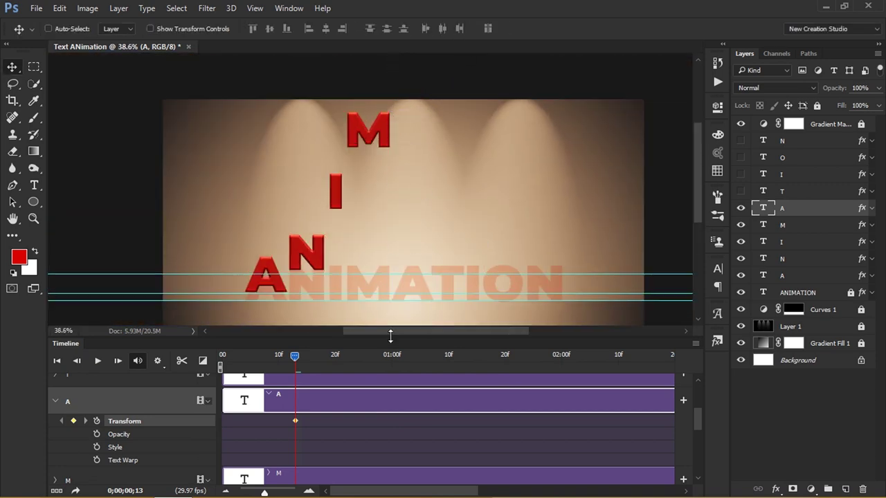
At frame 20, drop the second A onto its faded guide letter at the baseline and apply the transform.
{"action": "scroll", "coordinate": [377, 374], "scroll_direction": "up", "scroll_amount": 2}
{"action": "left_click_drag", "start_coordinate": [366, 358], "coordinate": [443, 357]}
{"action": "key", "text": "ctrl+t"}
{"action": "left_click_drag", "start_coordinate": [420, 82], "coordinate": [420, 266]}
{"action": "scroll", "coordinate": [424, 277], "scroll_direction": "up", "scroll_amount": 3}
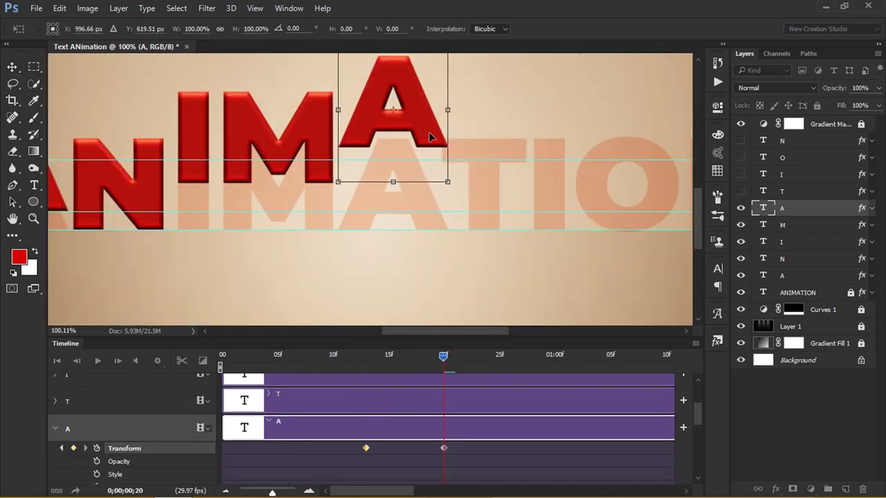
{"action": "left_click_drag", "start_coordinate": [431, 134], "coordinate": [431, 215]}
{"action": "key", "text": "Return"}
{"action": "scroll", "coordinate": [419, 212], "scroll_direction": "up", "scroll_amount": 2}
Bounce the second A with keyframes at frames 23, 26, 28 and 01:00, alternating upper guide, baseline, middle guide and baseline.
{"action": "left_click_drag", "start_coordinate": [446, 357], "coordinate": [477, 357]}
{"action": "scroll", "coordinate": [387, 197], "scroll_direction": "down", "scroll_amount": 2}
{"action": "scroll", "coordinate": [412, 208], "scroll_direction": "up", "scroll_amount": 2}
{"action": "left_click_drag", "start_coordinate": [398, 248], "coordinate": [397, 180]}
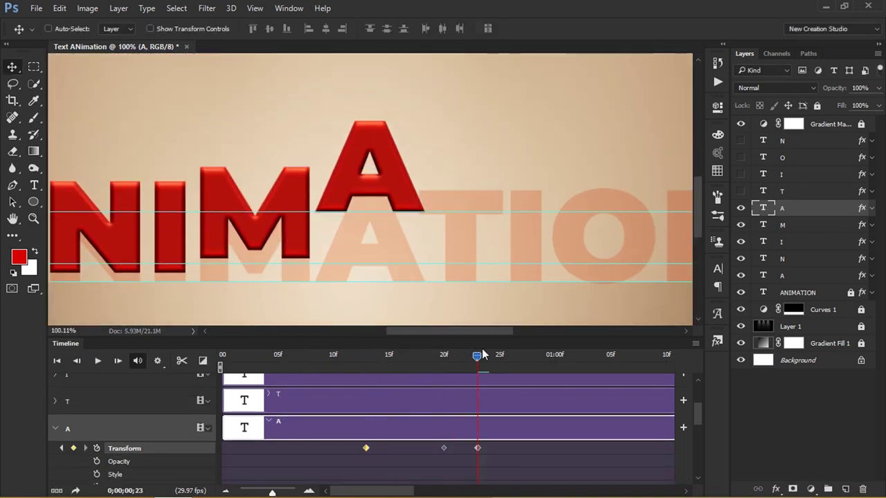
{"action": "left_click_drag", "start_coordinate": [477, 356], "coordinate": [510, 356]}
{"action": "left_click_drag", "start_coordinate": [403, 176], "coordinate": [406, 248]}
{"action": "left_click_drag", "start_coordinate": [511, 357], "coordinate": [532, 357]}
{"action": "left_click_drag", "start_coordinate": [397, 243], "coordinate": [397, 218]}
{"action": "left_click_drag", "start_coordinate": [532, 356], "coordinate": [555, 356]}
{"action": "left_click_drag", "start_coordinate": [399, 239], "coordinate": [399, 265]}
{"action": "scroll", "coordinate": [405, 282], "scroll_direction": "down", "scroll_amount": 5}
At frame 15, collapse the second A track, add a Transform keyframe to the T layer and make that layer visible.
{"action": "left_click_drag", "start_coordinate": [554, 356], "coordinate": [388, 360]}
{"action": "left_click", "coordinate": [55, 428]}
{"action": "left_click", "coordinate": [55, 401]}
{"action": "left_click", "coordinate": [97, 421]}
{"action": "left_click", "coordinate": [741, 191]}
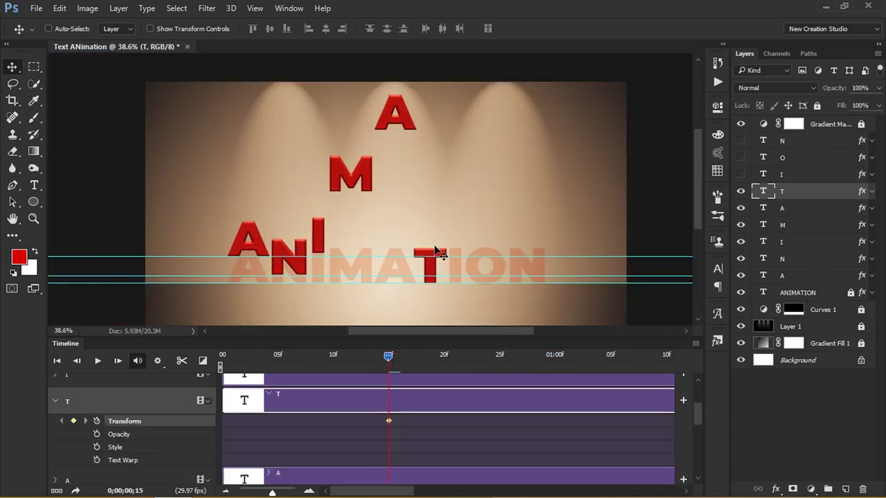
Move the T straight up until it sits completely above the canvas at frame 15.
{"action": "left_click_drag", "start_coordinate": [439, 253], "coordinate": [431, 94]}
{"action": "mouse_move", "coordinate": [392, 357]}
{"action": "left_mouse_down"}
{"action": "mouse_move", "coordinate": [444, 356]}
{"action": "mouse_move", "coordinate": [388, 356]}
{"action": "left_mouse_up"}
{"action": "key", "text": "ctrl+z"}
{"action": "left_click_drag", "start_coordinate": [398, 313], "coordinate": [424, 87]}
{"action": "left_click_drag", "start_coordinate": [389, 276], "coordinate": [402, 228]}
At frame 22, drop the T onto its faded guide letter and align its bottom edge with the baseline.
{"action": "left_click_drag", "start_coordinate": [388, 356], "coordinate": [465, 363]}
{"action": "scroll", "coordinate": [414, 277], "scroll_direction": "down", "scroll_amount": 3}
{"action": "scroll", "coordinate": [408, 276], "scroll_direction": "up", "scroll_amount": 12}
{"action": "left_click_drag", "start_coordinate": [413, 118], "coordinate": [383, 241]}
{"action": "scroll", "coordinate": [395, 265], "scroll_direction": "up", "scroll_amount": 6}
{"action": "scroll", "coordinate": [362, 173], "scroll_direction": "up", "scroll_amount": 9}
{"action": "scroll", "coordinate": [336, 178], "scroll_direction": "down", "scroll_amount": 8}
{"action": "scroll", "coordinate": [384, 242], "scroll_direction": "down", "scroll_amount": 6}
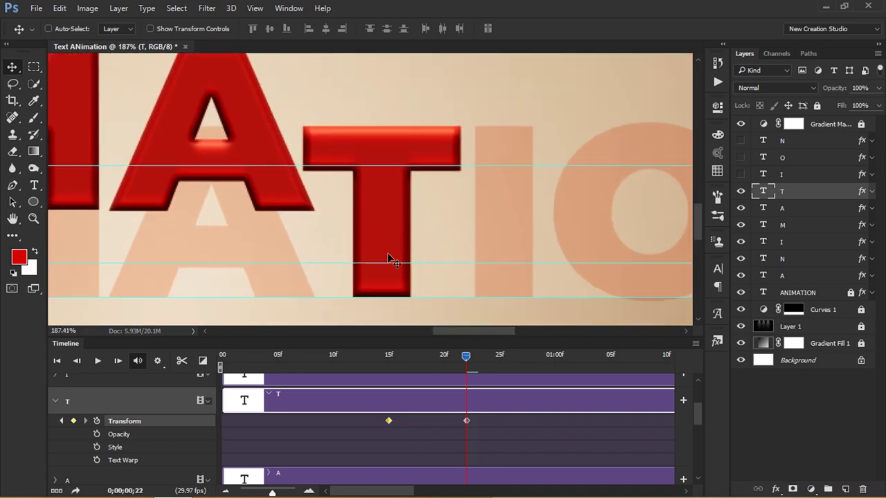
Bounce the T with keyframes at frames 25, 28, 01:00 and 01:02, alternating upper guide, baseline, middle guide and baseline.
{"action": "left_click_drag", "start_coordinate": [465, 357], "coordinate": [499, 356]}
{"action": "left_click_drag", "start_coordinate": [415, 245], "coordinate": [408, 160]}
{"action": "left_click_drag", "start_coordinate": [499, 356], "coordinate": [531, 356]}
{"action": "left_click_drag", "start_coordinate": [411, 150], "coordinate": [411, 231]}
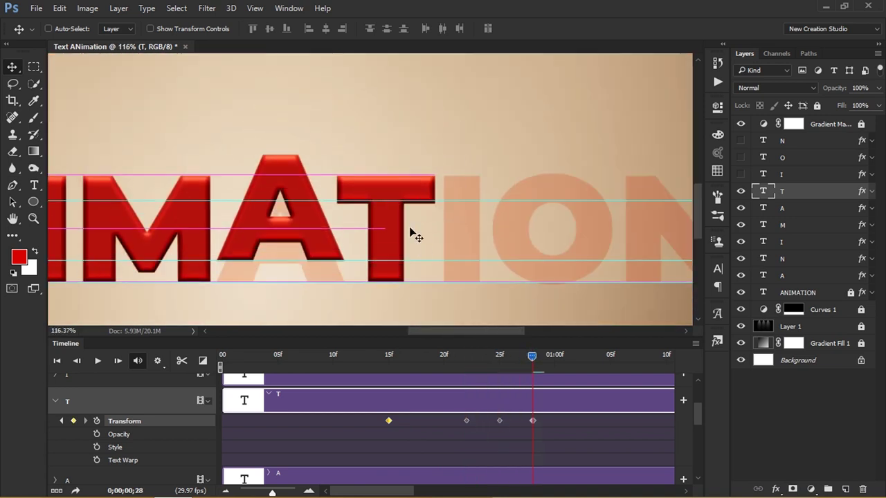
{"action": "left_click_drag", "start_coordinate": [532, 356], "coordinate": [554, 356]}
{"action": "left_click_drag", "start_coordinate": [384, 242], "coordinate": [388, 221]}
{"action": "left_click_drag", "start_coordinate": [554, 356], "coordinate": [576, 355]}
{"action": "left_click_drag", "start_coordinate": [396, 238], "coordinate": [395, 258]}
At frame 17, make the second I layer visible, collapse the T track and add a Transform keyframe to the I.
{"action": "left_click", "coordinate": [390, 357]}
{"action": "left_click_drag", "start_coordinate": [390, 357], "coordinate": [411, 357]}
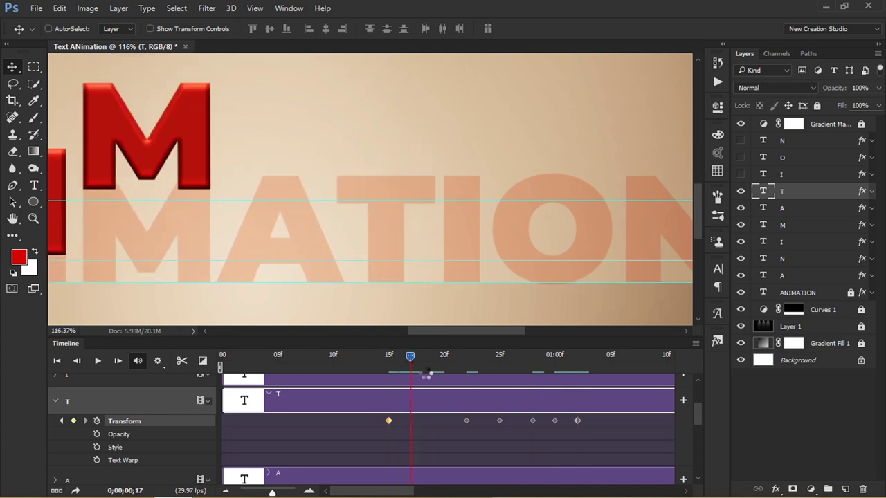
{"action": "left_click", "coordinate": [740, 174]}
{"action": "left_click", "coordinate": [782, 174]}
{"action": "left_click", "coordinate": [55, 401]}
{"action": "scroll", "coordinate": [53, 413], "scroll_direction": "up", "scroll_amount": 1}
{"action": "left_click", "coordinate": [56, 428]}
{"action": "left_click", "coordinate": [97, 449]}
Move the second I straight up until it sits completely above the canvas at frame 17.
{"action": "scroll", "coordinate": [429, 291], "scroll_direction": "down", "scroll_amount": 4}
{"action": "scroll", "coordinate": [459, 250], "scroll_direction": "down", "scroll_amount": 6}
{"action": "key", "text": "ctrl+t"}
{"action": "left_click_drag", "start_coordinate": [460, 249], "coordinate": [419, 83]}
{"action": "key", "text": "Return"}
{"action": "left_click_drag", "start_coordinate": [459, 266], "coordinate": [478, 221]}
At frame 24, drop the second I onto its faded guide letter with its bottom edge on the baseline.
{"action": "left_click_drag", "start_coordinate": [411, 356], "coordinate": [488, 356]}
{"action": "key", "text": "ctrl+t"}
{"action": "left_click_drag", "start_coordinate": [438, 69], "coordinate": [443, 257]}
{"action": "scroll", "coordinate": [445, 263], "scroll_direction": "up", "scroll_amount": 6}
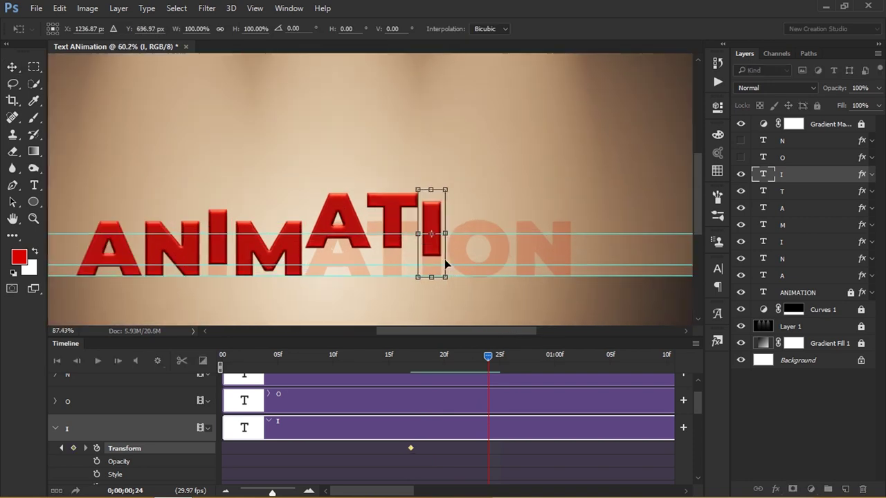
{"action": "left_click_drag", "start_coordinate": [465, 220], "coordinate": [466, 256]}
{"action": "key", "text": "Return"}
Bounce the second I with keyframes at frames 27, 01:00, 01:02 and 01:04, alternating upper guide, baseline, middle guide and baseline.
{"action": "left_click_drag", "start_coordinate": [488, 355], "coordinate": [521, 356]}
{"action": "left_click_drag", "start_coordinate": [471, 194], "coordinate": [465, 92]}
{"action": "left_click_drag", "start_coordinate": [521, 355], "coordinate": [555, 356]}
{"action": "left_click_drag", "start_coordinate": [458, 104], "coordinate": [464, 213]}
{"action": "left_click_drag", "start_coordinate": [558, 359], "coordinate": [579, 356]}
{"action": "left_click_drag", "start_coordinate": [462, 225], "coordinate": [462, 194]}
{"action": "left_click_drag", "start_coordinate": [580, 355], "coordinate": [600, 355]}
{"action": "left_click_drag", "start_coordinate": [460, 193], "coordinate": [463, 224]}
At frame 19, collapse the second I track, make the O layer visible and add a Transform keyframe to it.
{"action": "left_click_drag", "start_coordinate": [599, 356], "coordinate": [432, 355]}
{"action": "left_click", "coordinate": [56, 428]}
{"action": "left_click", "coordinate": [740, 157]}
{"action": "left_click", "coordinate": [56, 401]}
{"action": "left_click", "coordinate": [97, 421]}
Move the O straight up until it sits completely above the canvas at frame 19.
{"action": "scroll", "coordinate": [326, 438], "scroll_direction": "down", "scroll_amount": 2}
{"action": "scroll", "coordinate": [460, 390], "scroll_direction": "up", "scroll_amount": 2}
{"action": "left_click_drag", "start_coordinate": [489, 264], "coordinate": [469, 147]}
{"action": "key", "text": "Return"}
{"action": "scroll", "coordinate": [512, 173], "scroll_direction": "down", "scroll_amount": 7}
{"action": "scroll", "coordinate": [342, 144], "scroll_direction": "up", "scroll_amount": 1}
At frame 26, drop the O onto its faded guide letter and align its bottom with the baseline.
{"action": "left_click_drag", "start_coordinate": [432, 357], "coordinate": [510, 357]}
{"action": "key", "text": "ctrl+t"}
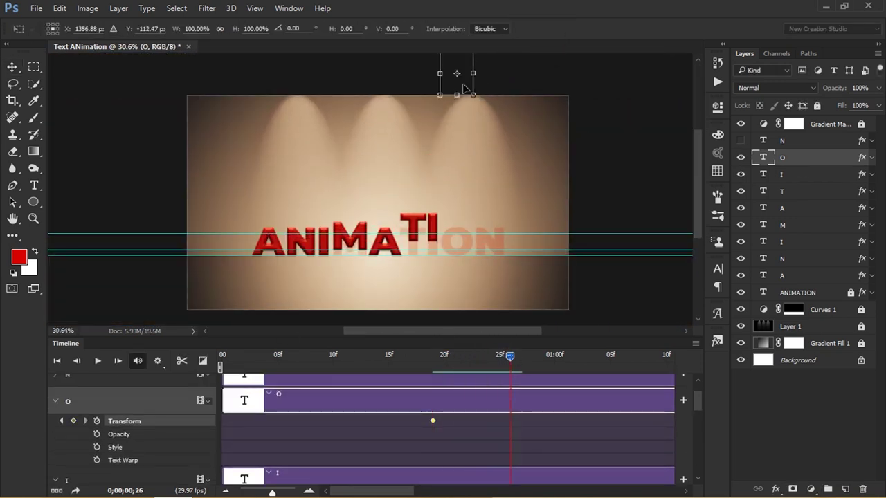
{"action": "scroll", "coordinate": [470, 253], "scroll_direction": "up", "scroll_amount": 7}
{"action": "left_click_drag", "start_coordinate": [465, 87], "coordinate": [460, 231]}
{"action": "scroll", "coordinate": [450, 247], "scroll_direction": "up", "scroll_amount": 5}
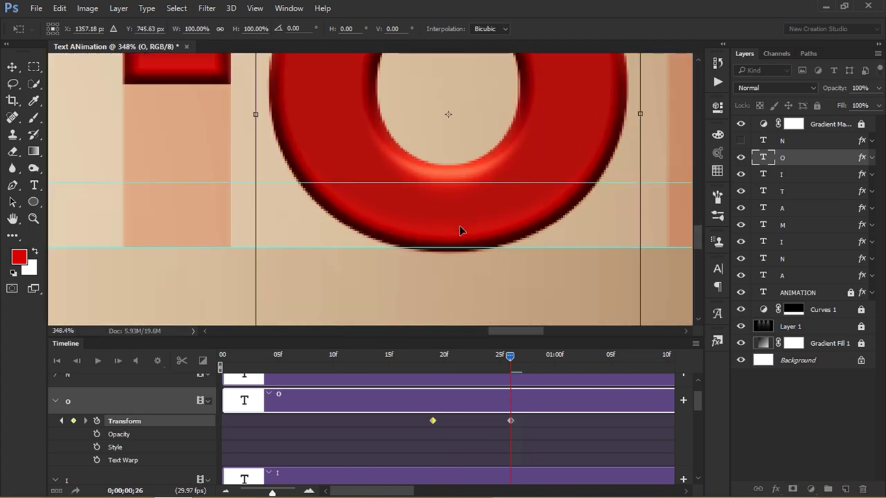
{"action": "key", "text": "Return"}
Bounce the O with keyframes at frames 29, 01:02, 01:04 and 01:06, alternating upper guide, baseline, middle guide and baseline.
{"action": "scroll", "coordinate": [449, 263], "scroll_direction": "down", "scroll_amount": 7}
{"action": "left_click_drag", "start_coordinate": [510, 356], "coordinate": [543, 356]}
{"action": "left_click_drag", "start_coordinate": [497, 231], "coordinate": [477, 150]}
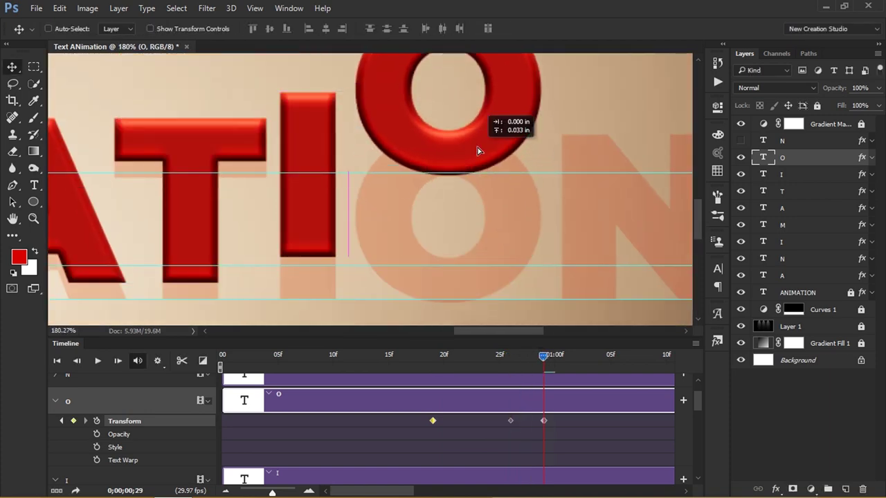
{"action": "left_click_drag", "start_coordinate": [418, 357], "coordinate": [577, 364]}
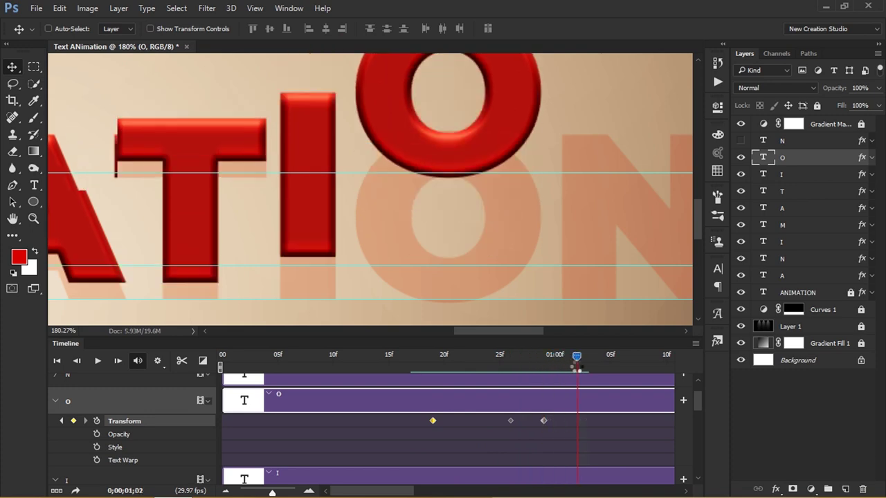
{"action": "left_click_drag", "start_coordinate": [474, 148], "coordinate": [475, 271]}
{"action": "scroll", "coordinate": [475, 271], "scroll_direction": "up", "scroll_amount": 1}
{"action": "left_click_drag", "start_coordinate": [577, 357], "coordinate": [598, 357]}
{"action": "scroll", "coordinate": [526, 263], "scroll_direction": "up", "scroll_amount": 1}
{"action": "left_click_drag", "start_coordinate": [526, 263], "coordinate": [526, 225]}
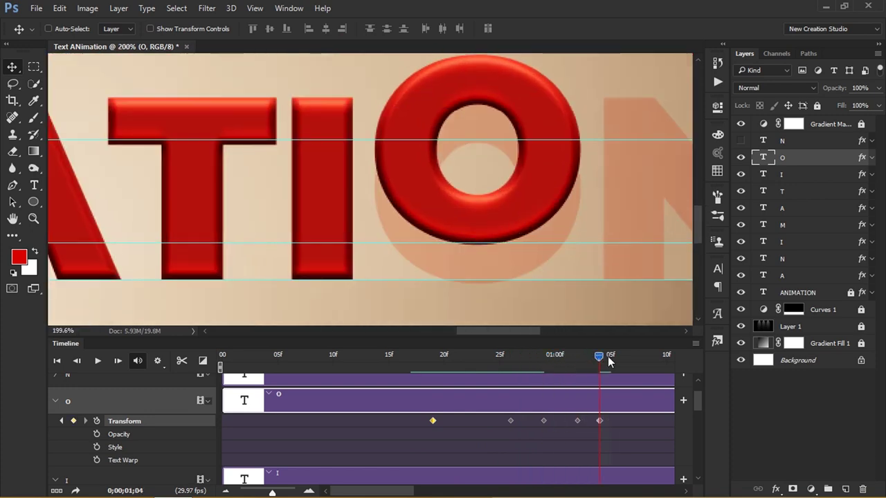
{"action": "left_click_drag", "start_coordinate": [599, 357], "coordinate": [621, 357]}
{"action": "left_click_drag", "start_coordinate": [475, 237], "coordinate": [474, 274]}
At frame 21, make the last N layer visible, collapse the O track and add a Transform keyframe to the N.
{"action": "scroll", "coordinate": [475, 275], "scroll_direction": "down", "scroll_amount": 11}
{"action": "left_click", "coordinate": [741, 140]}
{"action": "left_click", "coordinate": [443, 358]}
{"action": "left_click_drag", "start_coordinate": [438, 376], "coordinate": [454, 375]}
{"action": "left_click", "coordinate": [55, 401]}
{"action": "scroll", "coordinate": [318, 426], "scroll_direction": "up", "scroll_amount": 2}
{"action": "left_click", "coordinate": [318, 424]}
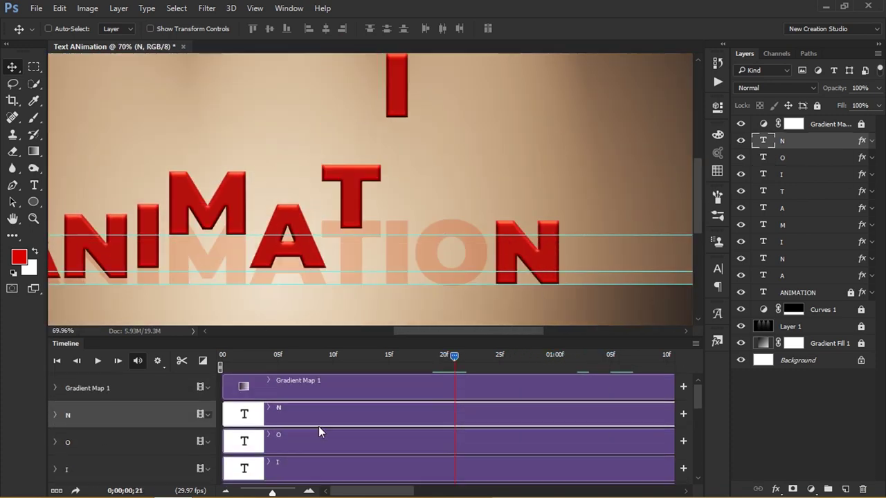
{"action": "left_click", "coordinate": [55, 415]}
{"action": "left_click", "coordinate": [97, 434]}
Move the last N straight up until it sits completely above the canvas at frame 21.
{"action": "scroll", "coordinate": [375, 197], "scroll_direction": "down", "scroll_amount": 5}
{"action": "scroll", "coordinate": [58, 438], "scroll_direction": "down", "scroll_amount": 2}
{"action": "scroll", "coordinate": [59, 440], "scroll_direction": "up", "scroll_amount": 2}
{"action": "key", "text": "ctrl+t"}
{"action": "scroll", "coordinate": [509, 214], "scroll_direction": "down", "scroll_amount": 3}
{"action": "left_click_drag", "start_coordinate": [500, 228], "coordinate": [501, 54]}
{"action": "key", "text": "Return"}
{"action": "scroll", "coordinate": [497, 230], "scroll_direction": "up", "scroll_amount": 1}
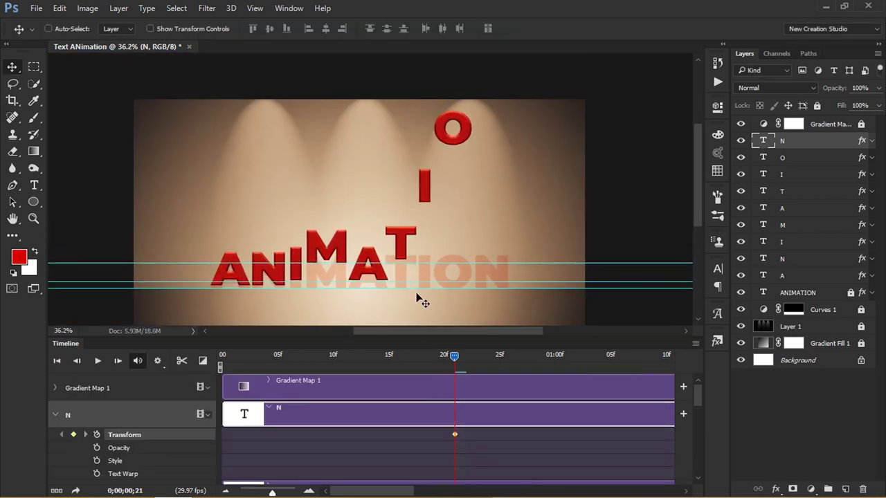
At frame 28, drop the last N onto its faded guide letter with its bottom edge on the baseline.
{"action": "left_click_drag", "start_coordinate": [455, 356], "coordinate": [531, 356]}
{"action": "left_click_drag", "start_coordinate": [516, 278], "coordinate": [516, 290]}
{"action": "scroll", "coordinate": [500, 297], "scroll_direction": "up", "scroll_amount": 8}
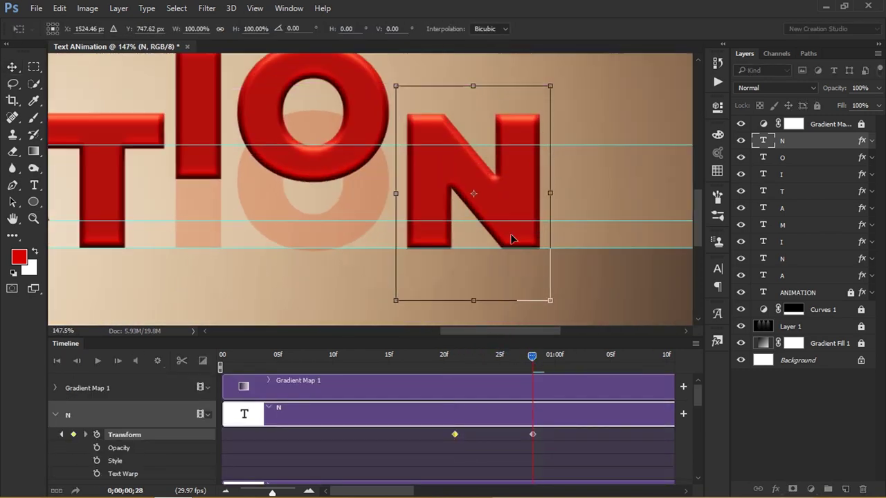
{"action": "key", "text": "Return"}
Bounce the last N with keyframes at 01:01, 01:04, 01:06 and 01:08, alternating upper guide, baseline, middle guide and baseline.
{"action": "scroll", "coordinate": [513, 241], "scroll_direction": "down", "scroll_amount": 2}
{"action": "left_click_drag", "start_coordinate": [531, 355], "coordinate": [566, 356]}
{"action": "left_click_drag", "start_coordinate": [519, 201], "coordinate": [519, 114]}
{"action": "left_click_drag", "start_coordinate": [566, 356], "coordinate": [599, 356]}
{"action": "left_click_drag", "start_coordinate": [517, 109], "coordinate": [517, 201]}
{"action": "scroll", "coordinate": [513, 198], "scroll_direction": "up", "scroll_amount": 4}
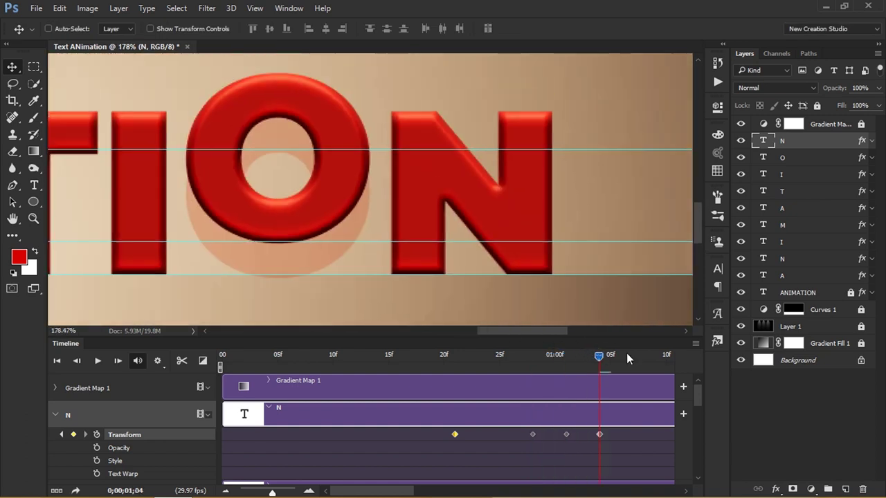
{"action": "left_click_drag", "start_coordinate": [599, 356], "coordinate": [621, 356]}
{"action": "left_click_drag", "start_coordinate": [508, 208], "coordinate": [509, 170]}
{"action": "left_click_drag", "start_coordinate": [622, 357], "coordinate": [643, 357]}
{"action": "left_click_drag", "start_coordinate": [530, 200], "coordinate": [530, 238]}
Return to the first frame, group the nine letter layers and hide the faded ANIMATION guide text.
{"action": "scroll", "coordinate": [363, 306], "scroll_direction": "down", "scroll_amount": 5}
{"action": "left_click", "coordinate": [253, 492]}
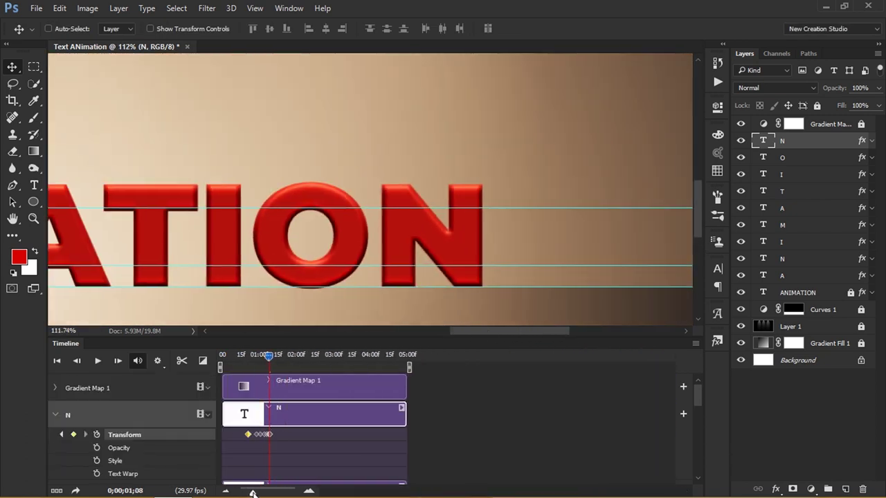
{"action": "left_click_drag", "start_coordinate": [257, 356], "coordinate": [206, 362]}
{"action": "scroll", "coordinate": [353, 243], "scroll_direction": "down", "scroll_amount": 12}
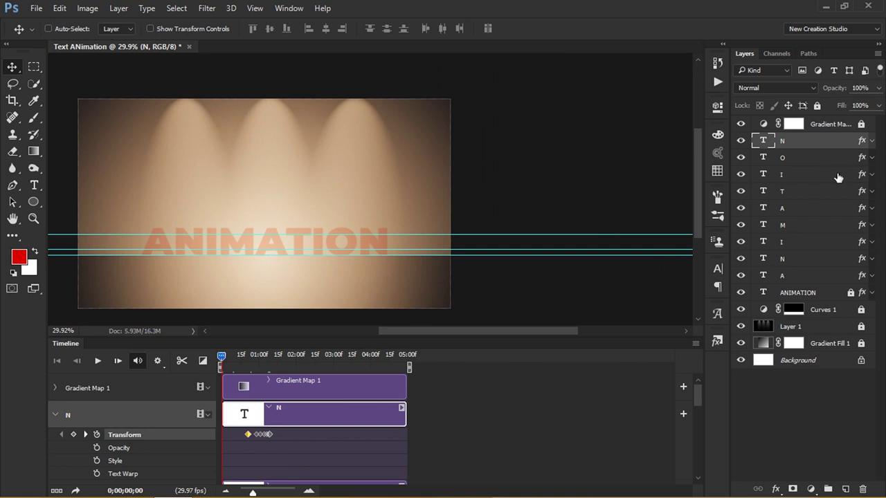
{"action": "left_click", "coordinate": [802, 277], "text": "shift"}
{"action": "key", "text": "ctrl+g"}
{"action": "left_click", "coordinate": [741, 158]}
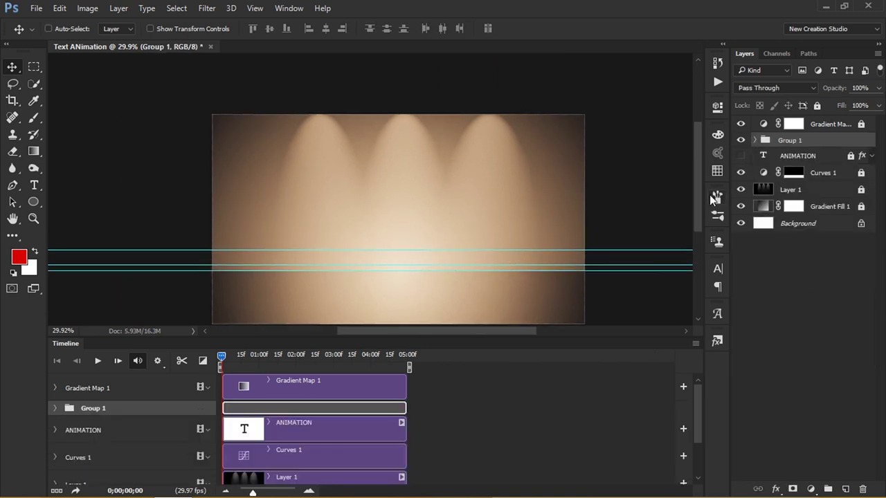
Hide the guides and play the animation to preview the letters dropping in.
{"action": "left_click", "coordinate": [325, 29]}
{"action": "key", "text": "ctrl+d"}
{"action": "key", "text": "space"}
{"action": "key", "text": "space"}
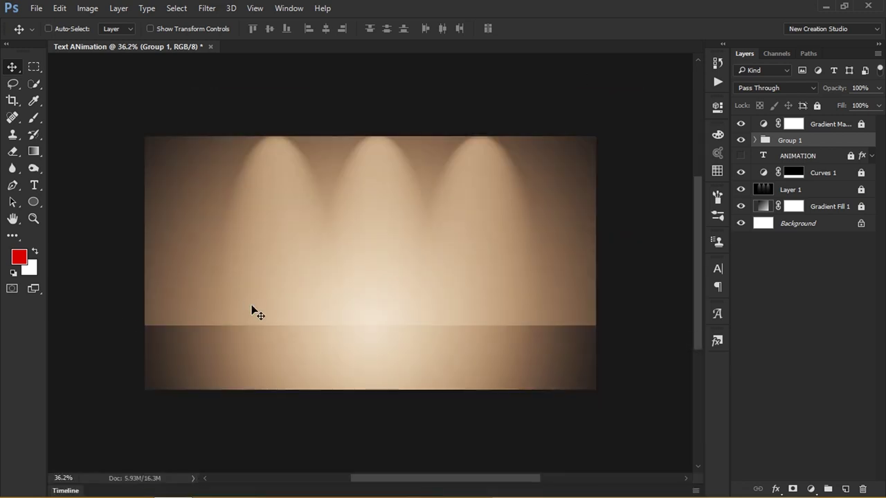
{"action": "scroll", "coordinate": [360, 330], "scroll_direction": "up", "scroll_amount": 2}
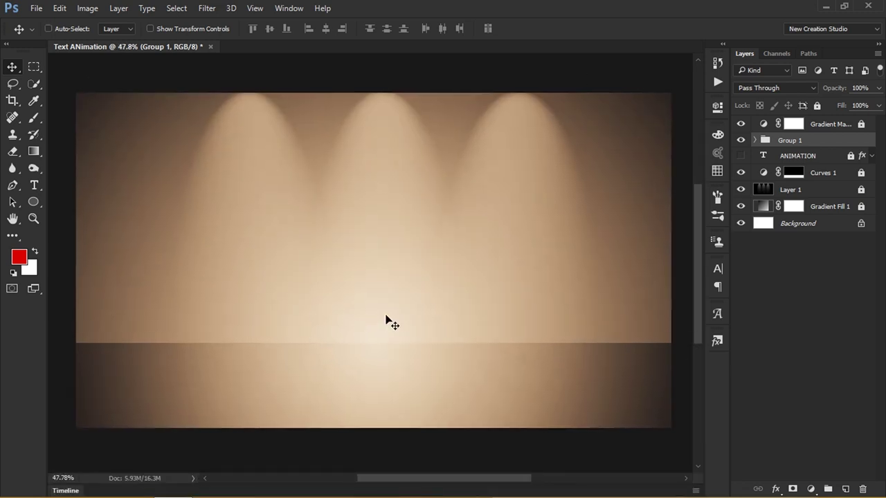
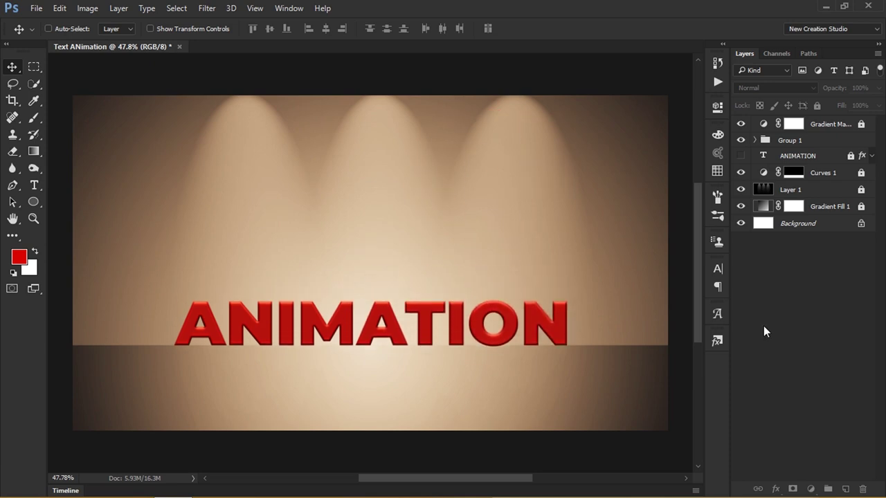
Reopen the timeline, expand Group 1 in the layer stack and select the first A layer.
{"action": "left_click", "coordinate": [82, 490]}
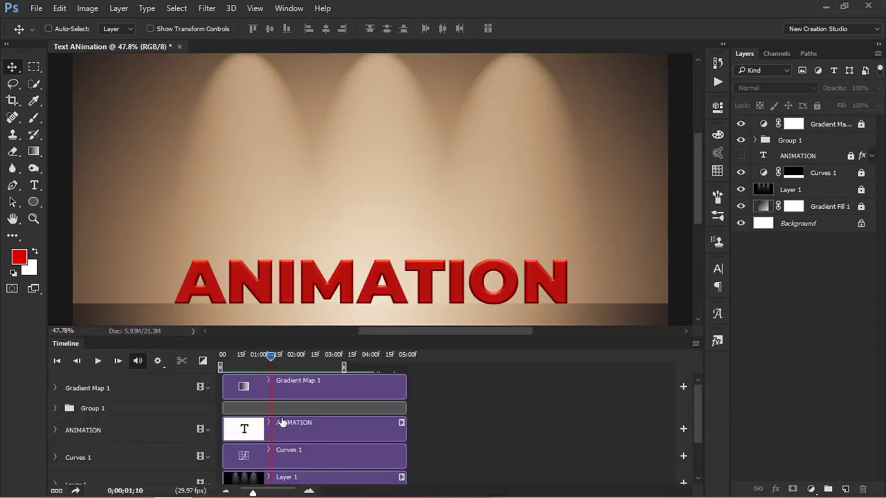
{"action": "scroll", "coordinate": [298, 416], "scroll_direction": "down", "scroll_amount": 2}
{"action": "left_click", "coordinate": [297, 406]}
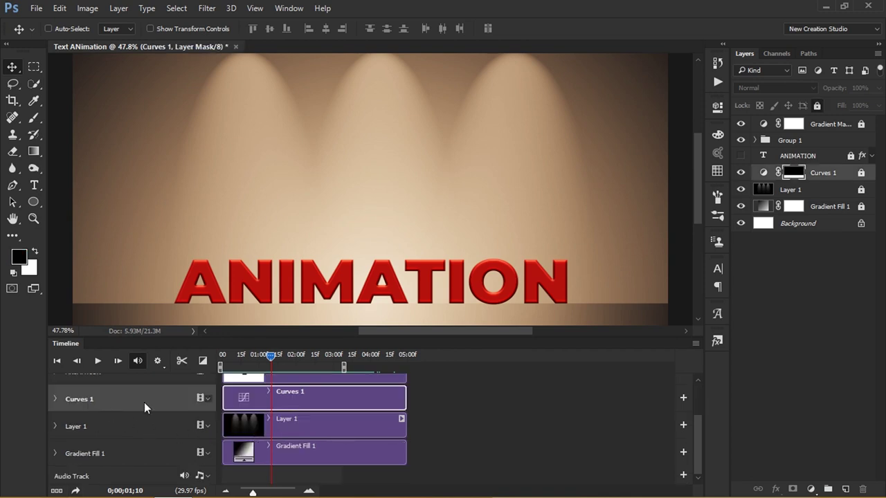
{"action": "left_click", "coordinate": [789, 141]}
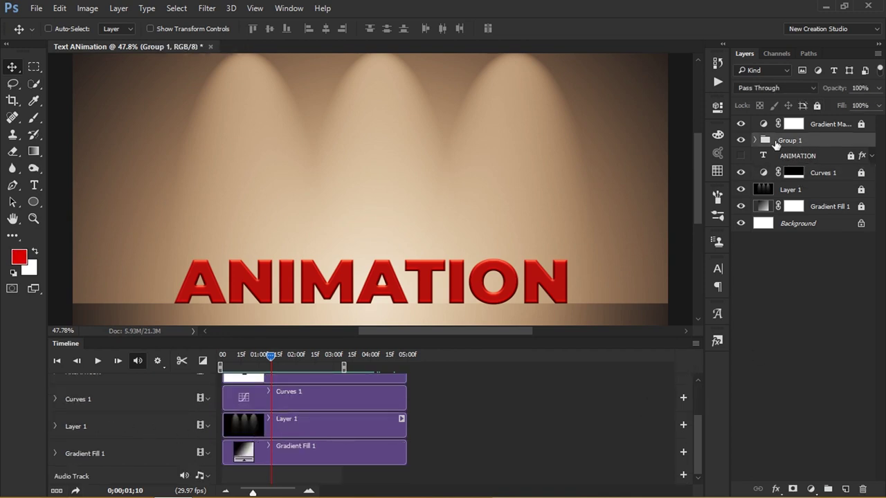
{"action": "left_click", "coordinate": [755, 140]}
{"action": "left_click", "coordinate": [803, 292]}
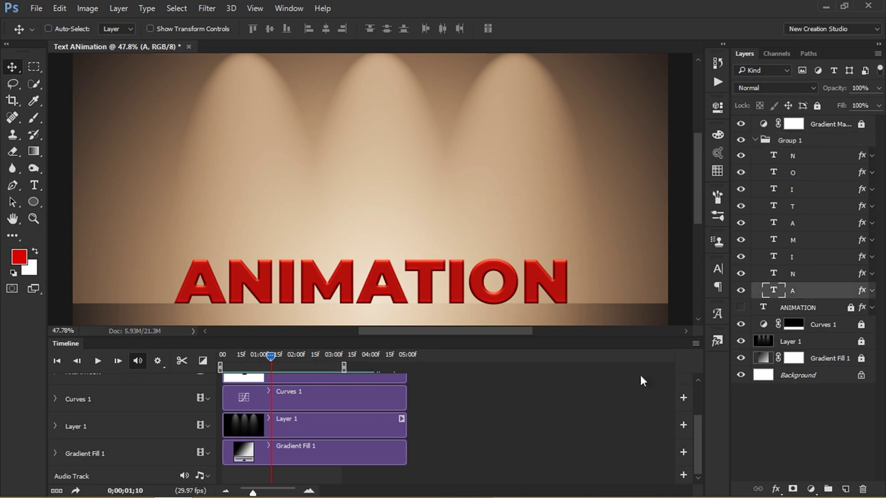
{"action": "scroll", "coordinate": [532, 432], "scroll_direction": "up", "scroll_amount": 2}
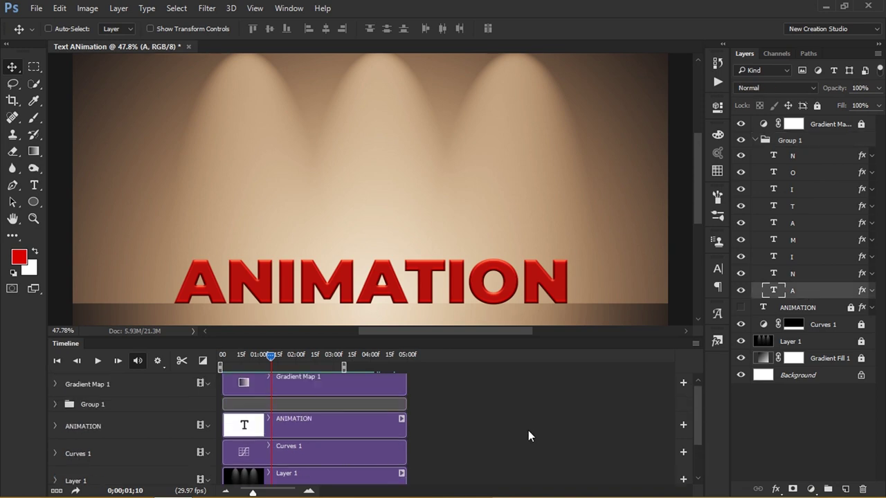
Expand Group 1 in the timeline, delete the hidden ANIMATION text layer and reveal the first A's keyframes.
{"action": "left_click", "coordinate": [55, 404]}
{"action": "scroll", "coordinate": [392, 455], "scroll_direction": "down", "scroll_amount": 5}
{"action": "scroll", "coordinate": [360, 449], "scroll_direction": "down", "scroll_amount": 3}
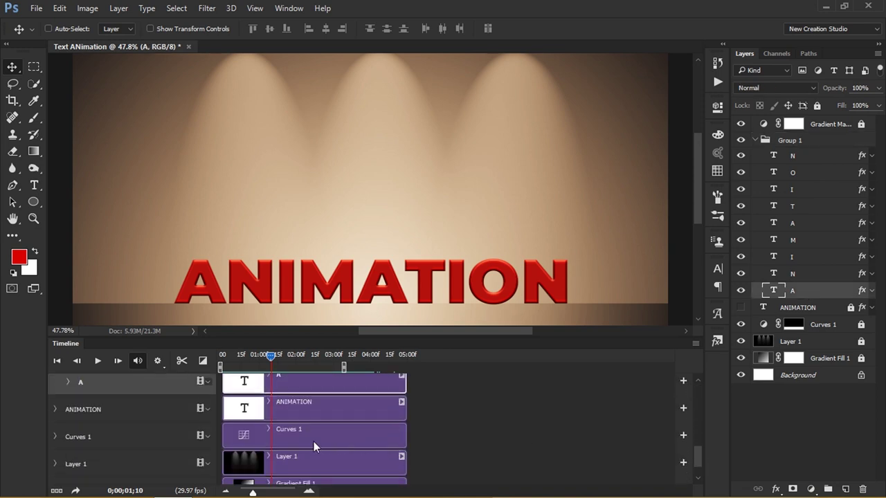
{"action": "scroll", "coordinate": [279, 451], "scroll_direction": "up", "scroll_amount": 3}
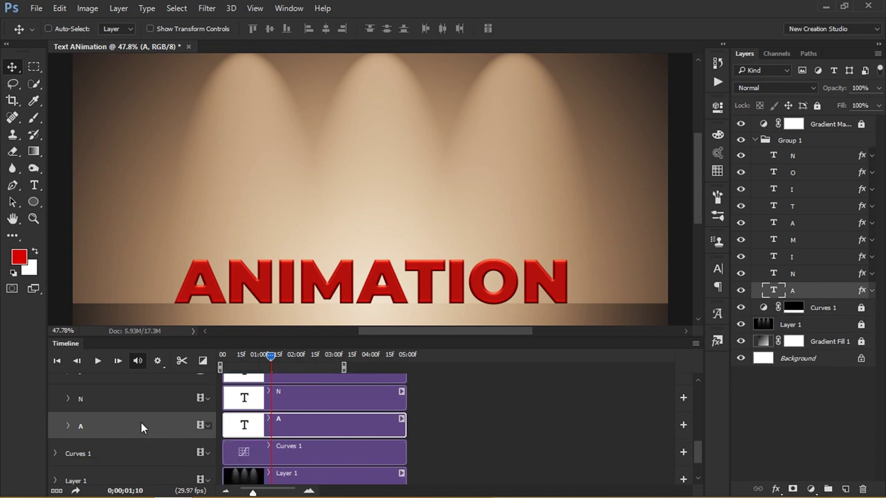
{"action": "left_click", "coordinate": [68, 426]}
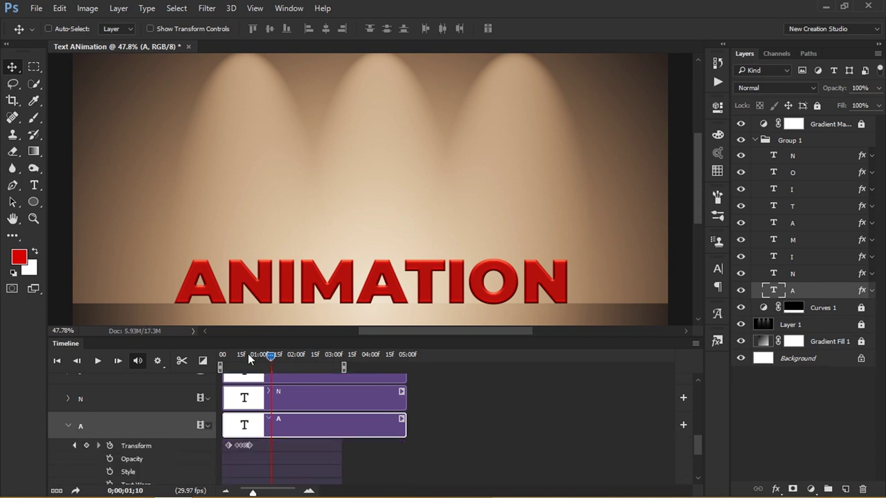
At the first A's starting keyframe on frame 5, rotate the letter clockwise above the canvas.
{"action": "left_click_drag", "start_coordinate": [250, 356], "coordinate": [232, 355]}
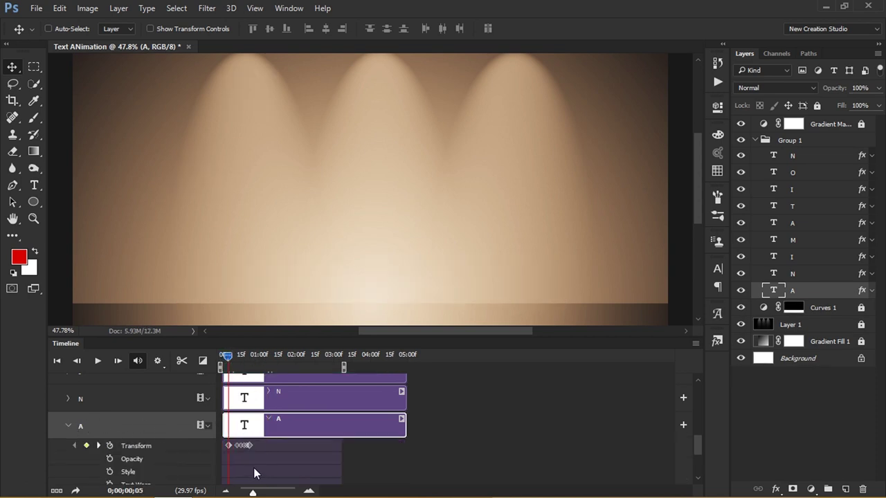
{"action": "left_click_drag", "start_coordinate": [264, 493], "coordinate": [270, 492]}
{"action": "scroll", "coordinate": [339, 290], "scroll_direction": "down", "scroll_amount": 5}
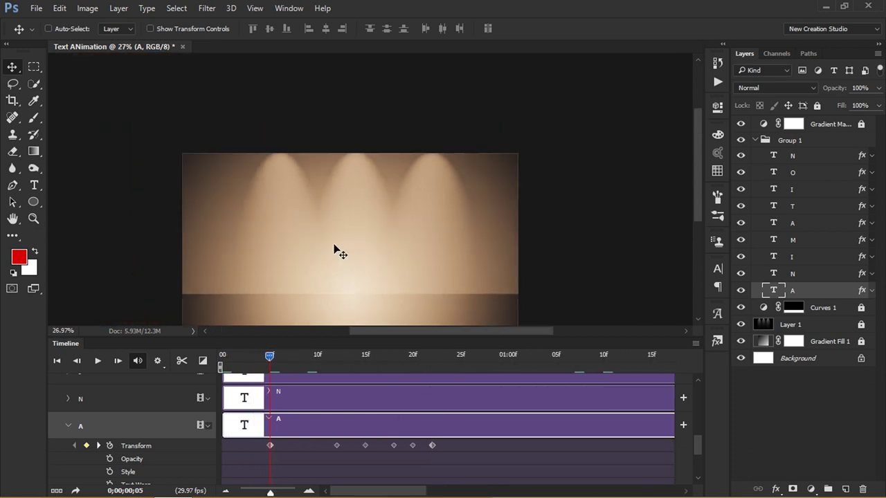
{"action": "left_click_drag", "start_coordinate": [325, 158], "coordinate": [350, 203]}
{"action": "key", "text": "ctrl+t"}
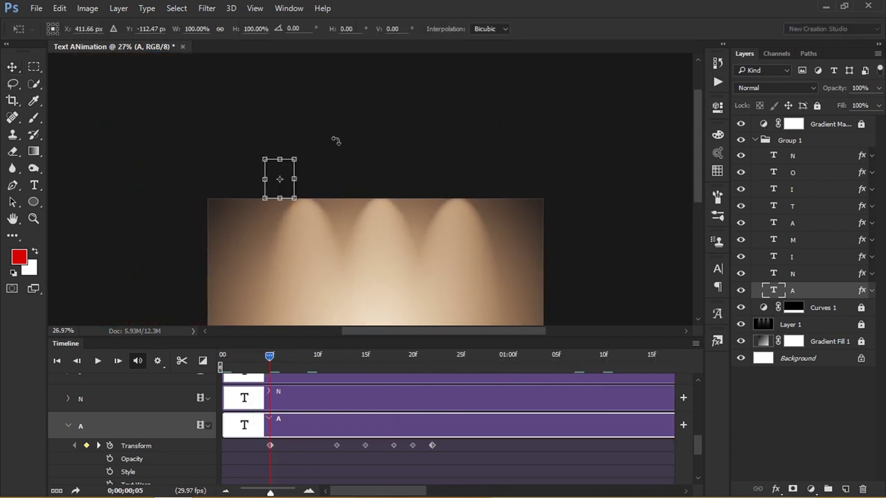
{"action": "left_click_drag", "start_coordinate": [336, 139], "coordinate": [341, 160]}
{"action": "key", "text": "Return"}
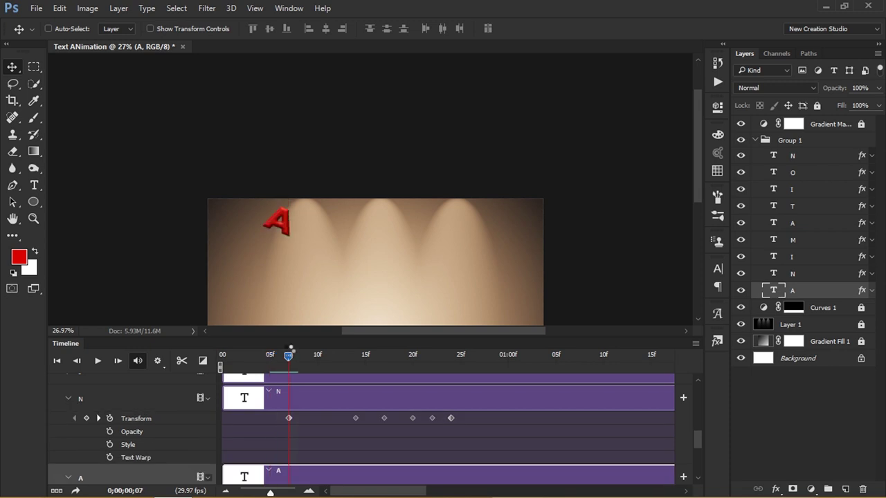
Select the first N layer and rotate the letter clockwise at its starting keyframe on frame 7.
{"action": "key", "text": "ctrl+t"}
{"action": "key", "text": "Return"}
{"action": "left_click", "coordinate": [273, 405]}
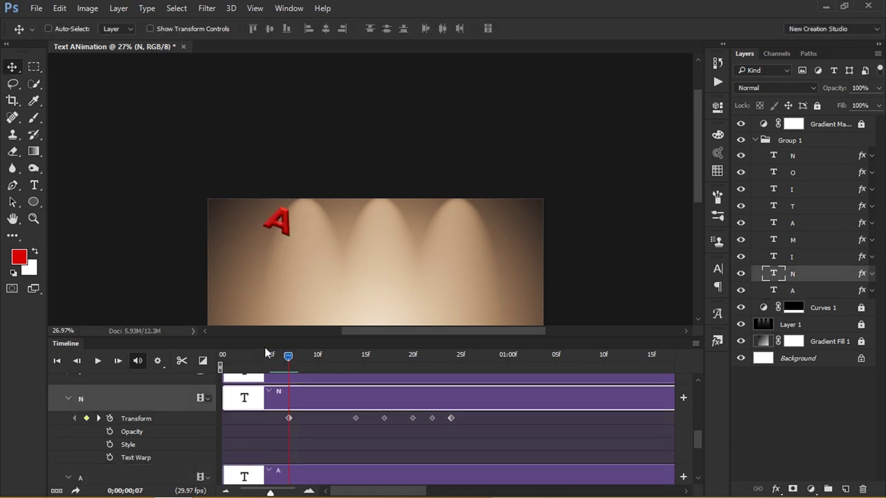
{"action": "key", "text": "Return"}
{"action": "left_click", "coordinate": [69, 398]}
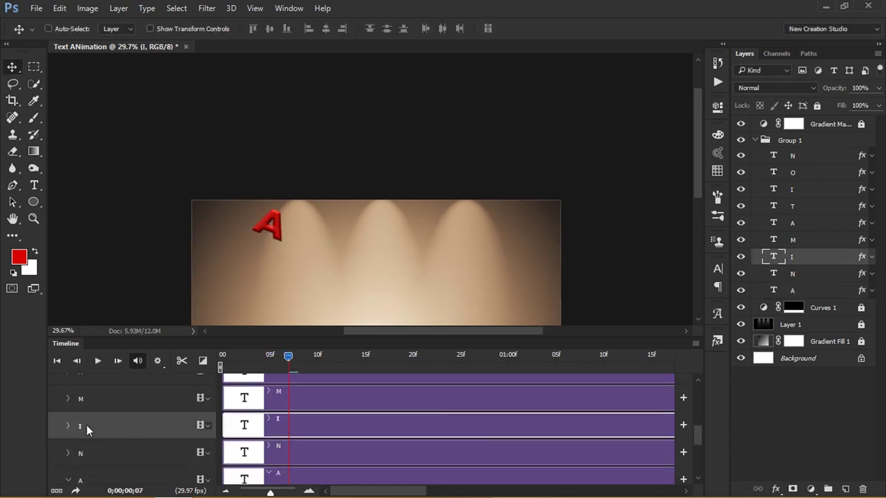
Rotate the first I by -15° at its starting keyframe on frame 9.
{"action": "left_click", "coordinate": [69, 426]}
{"action": "key", "text": "ctrl+t"}
{"action": "left_click_drag", "start_coordinate": [363, 181], "coordinate": [359, 167]}
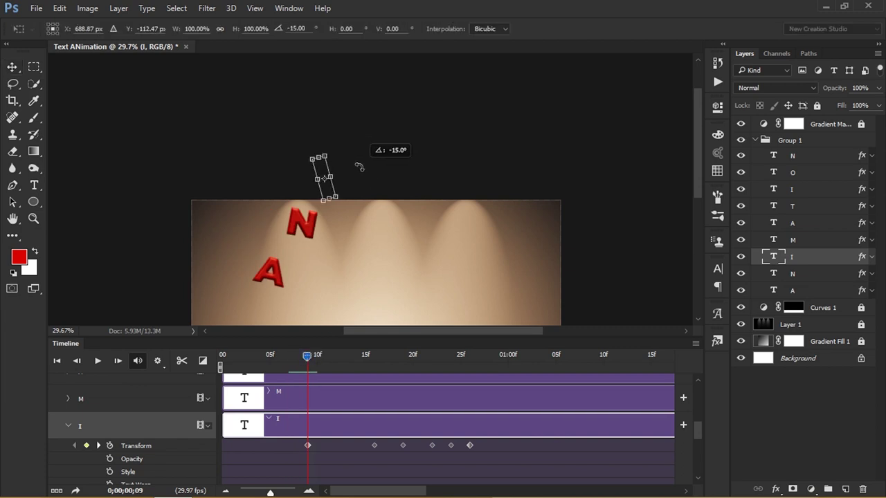
{"action": "key", "text": "Return"}
{"action": "mouse_move", "coordinate": [307, 355]}
{"action": "left_mouse_down"}
{"action": "mouse_move", "coordinate": [337, 355]}
{"action": "mouse_move", "coordinate": [307, 355]}
{"action": "left_mouse_up"}
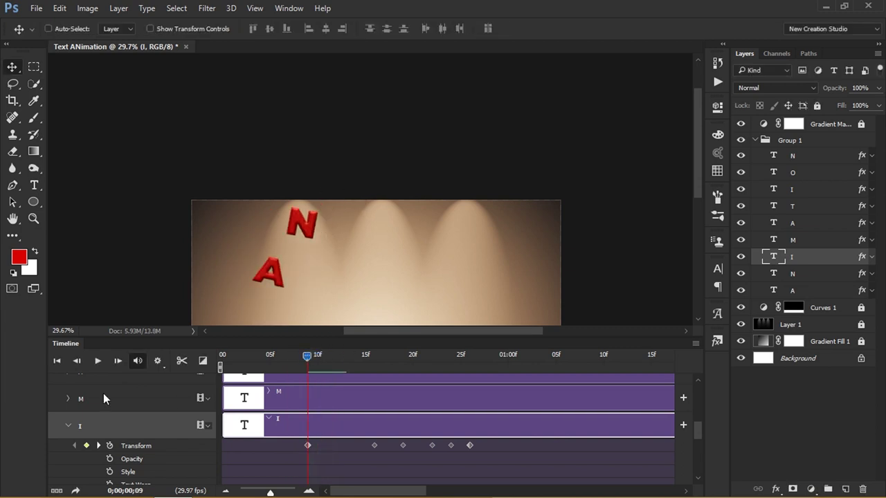
Rotate the M clockwise above the canvas at its starting keyframe on frame 11.
{"action": "left_click", "coordinate": [67, 399]}
{"action": "key", "text": "ctrl+t"}
{"action": "left_click_drag", "start_coordinate": [397, 153], "coordinate": [403, 166]}
{"action": "key", "text": "Return"}
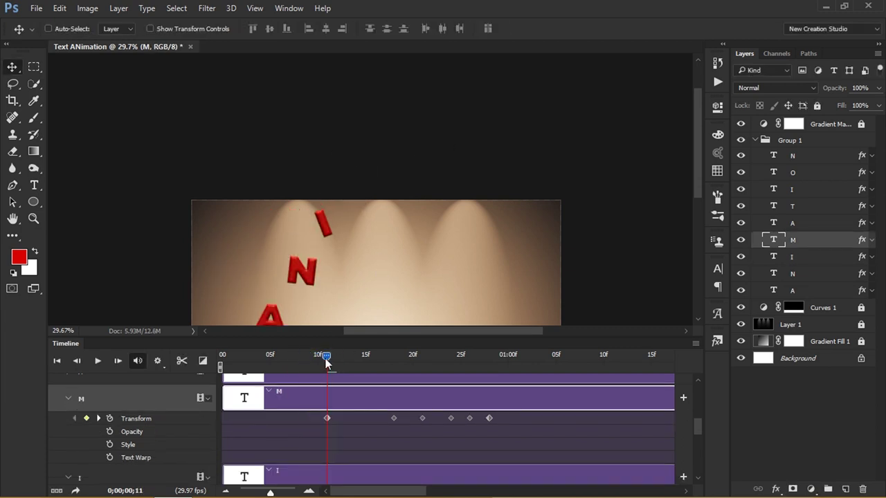
Rotate the second A by -30° at its starting keyframe on frame 13.
{"action": "left_click_drag", "start_coordinate": [326, 357], "coordinate": [346, 358]}
{"action": "left_click", "coordinate": [68, 399]}
{"action": "left_click", "coordinate": [68, 425]}
{"action": "scroll", "coordinate": [141, 440], "scroll_direction": "up", "scroll_amount": 3}
{"action": "left_click", "coordinate": [139, 447]}
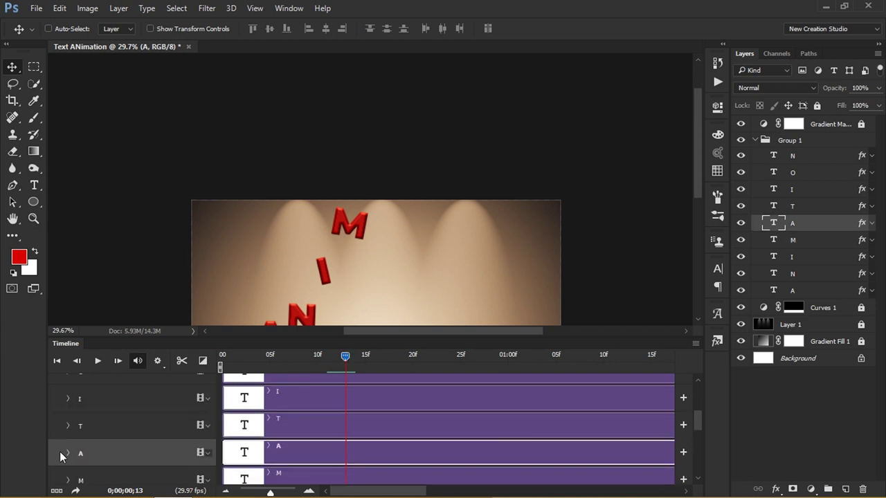
{"action": "left_click", "coordinate": [67, 451]}
{"action": "key", "text": "ctrl+t"}
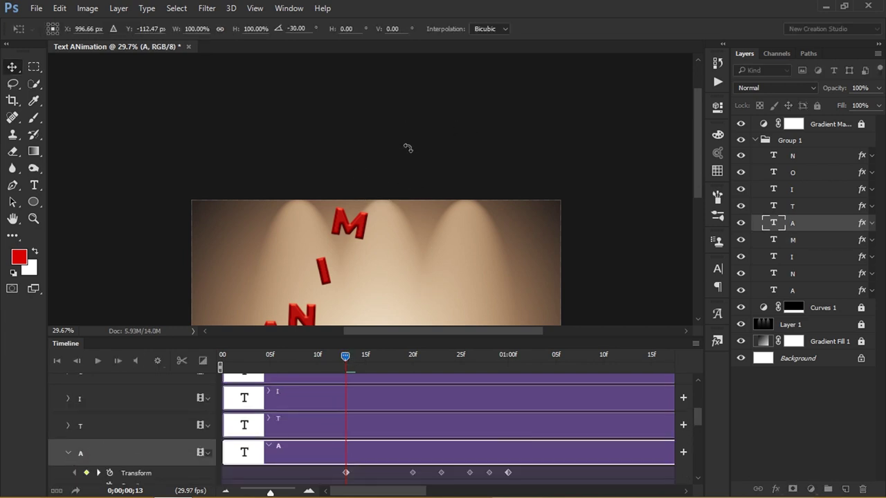
{"action": "key", "text": "Return"}
Rotate the T above the canvas at its starting keyframe on frame 15.
{"action": "left_click", "coordinate": [355, 355]}
{"action": "left_click", "coordinate": [364, 355]}
{"action": "left_click", "coordinate": [68, 452]}
{"action": "left_click", "coordinate": [68, 425]}
{"action": "key", "text": "ctrl+t"}
{"action": "left_click_drag", "start_coordinate": [454, 168], "coordinate": [500, 163]}
{"action": "key", "text": "Return"}
Rotate the second I by 15° at its starting keyframe on frame 17.
{"action": "left_click", "coordinate": [68, 426]}
{"action": "left_click", "coordinate": [68, 399]}
{"action": "left_click", "coordinate": [375, 355]}
{"action": "left_click", "coordinate": [383, 355]}
{"action": "key", "text": "ctrl+t"}
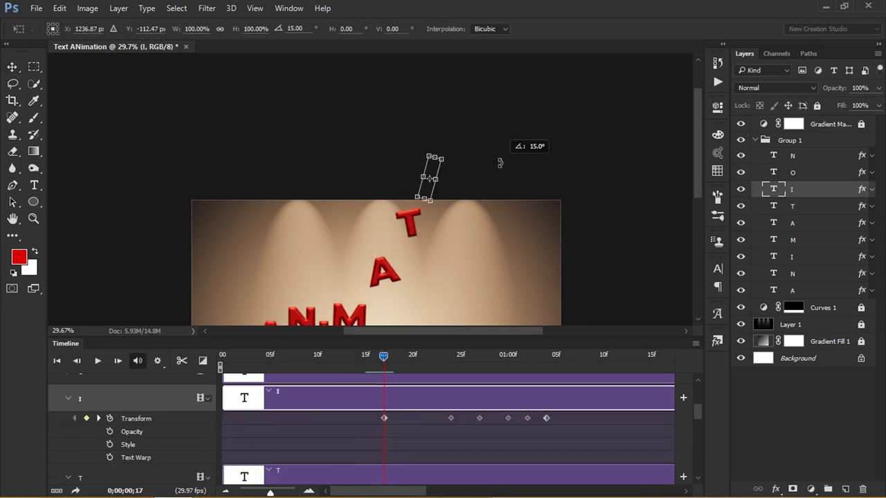
{"action": "key", "text": "Return"}
Select the O layer and rotate the letter by -15° at its starting keyframe on frame 19.
{"action": "left_click_drag", "start_coordinate": [386, 355], "coordinate": [402, 354]}
{"action": "left_click", "coordinate": [67, 399]}
{"action": "left_click", "coordinate": [68, 426]}
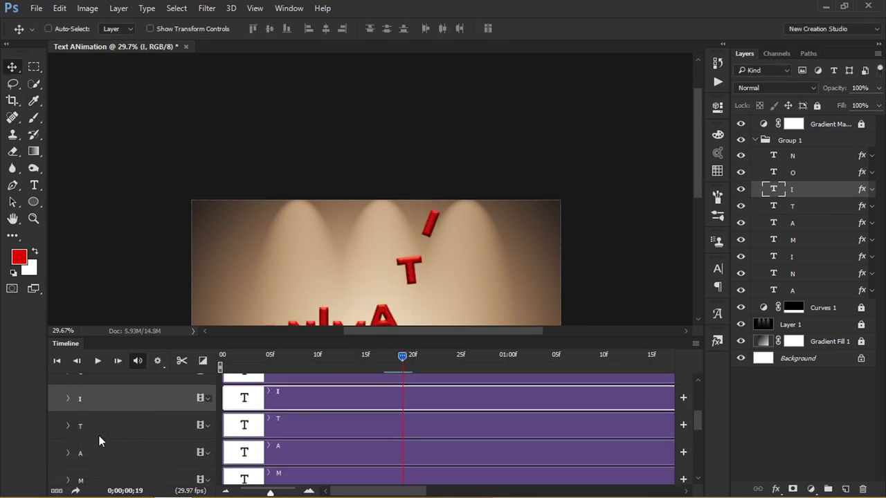
{"action": "scroll", "coordinate": [99, 439], "scroll_direction": "up", "scroll_amount": 2}
{"action": "left_click", "coordinate": [58, 455]}
{"action": "left_click", "coordinate": [68, 453]}
{"action": "key", "text": "ctrl+t"}
{"action": "left_click_drag", "start_coordinate": [534, 162], "coordinate": [529, 146]}
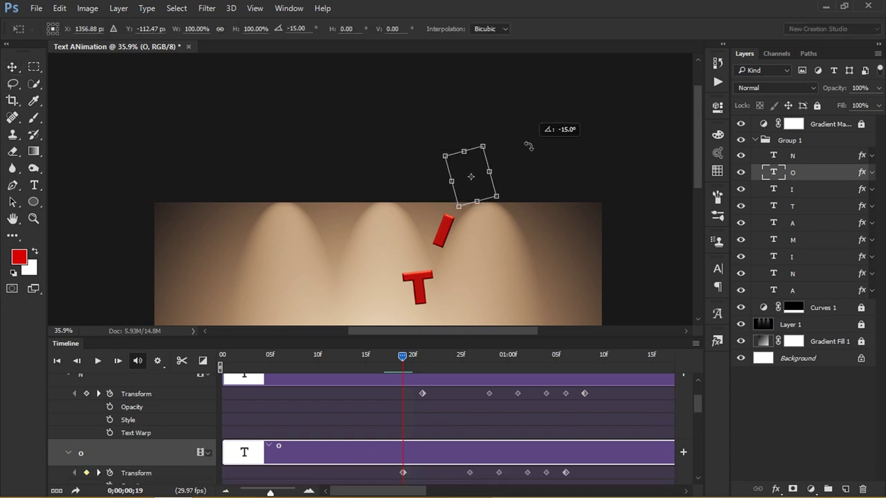
{"action": "key", "text": "Return"}
Rotate the last N counterclockwise at its starting keyframe on frame 21.
{"action": "left_click", "coordinate": [147, 392]}
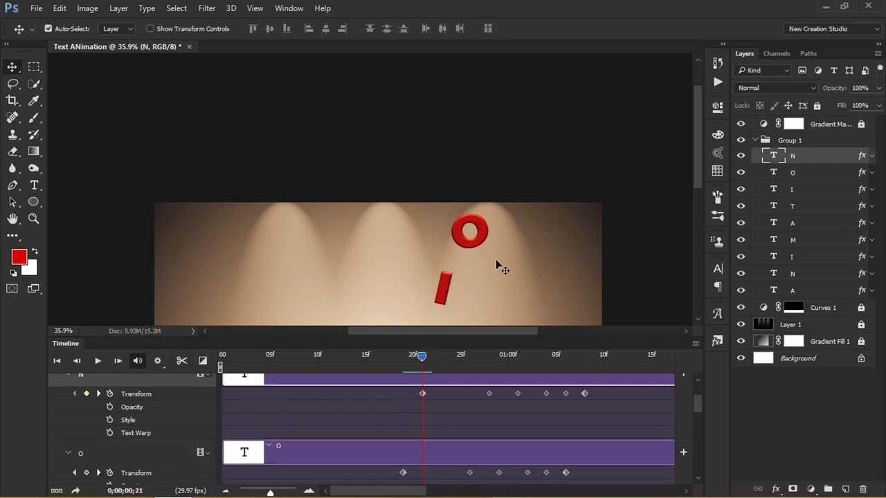
{"action": "key", "text": "ctrl+t"}
{"action": "left_click_drag", "start_coordinate": [545, 177], "coordinate": [534, 150]}
{"action": "key", "text": "Return"}
Shorten the O, last N and Gradient Map 1 clips to the work area's end and preview the animation.
{"action": "left_click_drag", "start_coordinate": [419, 349], "coordinate": [259, 355]}
{"action": "left_click_drag", "start_coordinate": [270, 492], "coordinate": [254, 493]}
{"action": "left_click_drag", "start_coordinate": [451, 455], "coordinate": [372, 455]}
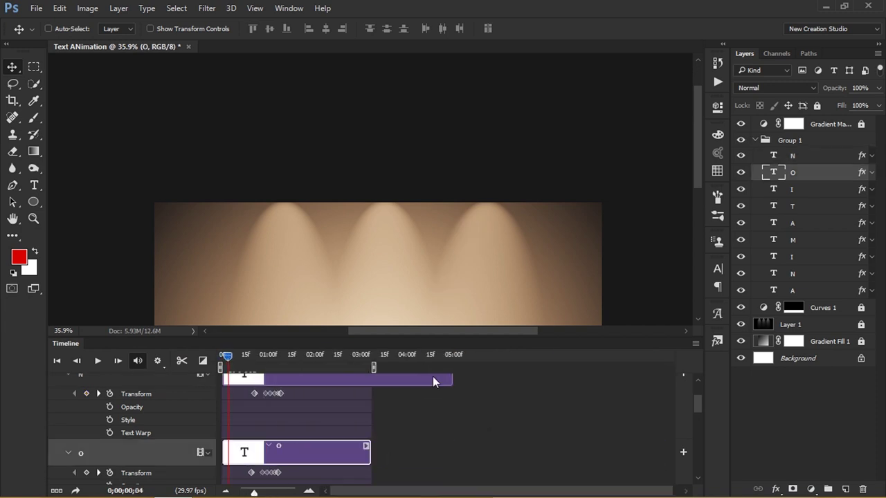
{"action": "left_click_drag", "start_coordinate": [450, 379], "coordinate": [371, 387]}
{"action": "scroll", "coordinate": [429, 388], "scroll_direction": "up", "scroll_amount": 2}
{"action": "left_click_drag", "start_coordinate": [451, 408], "coordinate": [408, 408]}
{"action": "scroll", "coordinate": [485, 258], "scroll_direction": "down", "scroll_amount": 5}
{"action": "left_click_drag", "start_coordinate": [450, 291], "coordinate": [414, 226]}
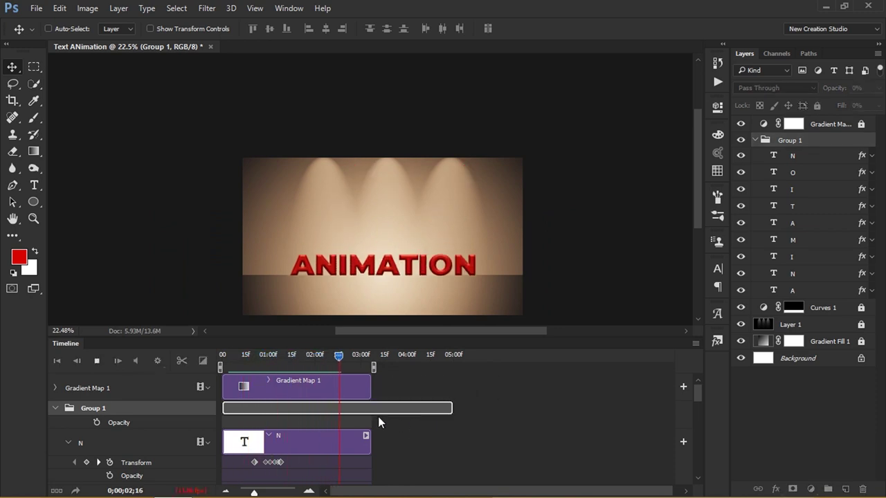
{"action": "key", "text": "space"}
{"action": "key", "text": "ctrl+minus"}
At the first A's landing keyframe on frame 12, move the pivot to its lower right foot and rotate the letter clockwise.
{"action": "scroll", "coordinate": [325, 419], "scroll_direction": "down", "scroll_amount": 12}
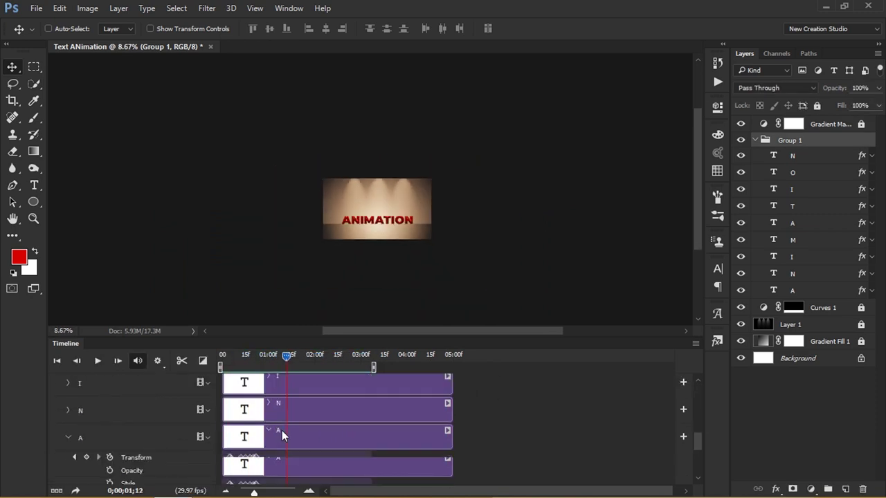
{"action": "scroll", "coordinate": [278, 422], "scroll_direction": "up", "scroll_amount": 1}
{"action": "left_click", "coordinate": [254, 396]}
{"action": "left_click_drag", "start_coordinate": [287, 356], "coordinate": [240, 357]}
{"action": "scroll", "coordinate": [350, 212], "scroll_direction": "up", "scroll_amount": 2}
{"action": "scroll", "coordinate": [355, 216], "scroll_direction": "up", "scroll_amount": 5}
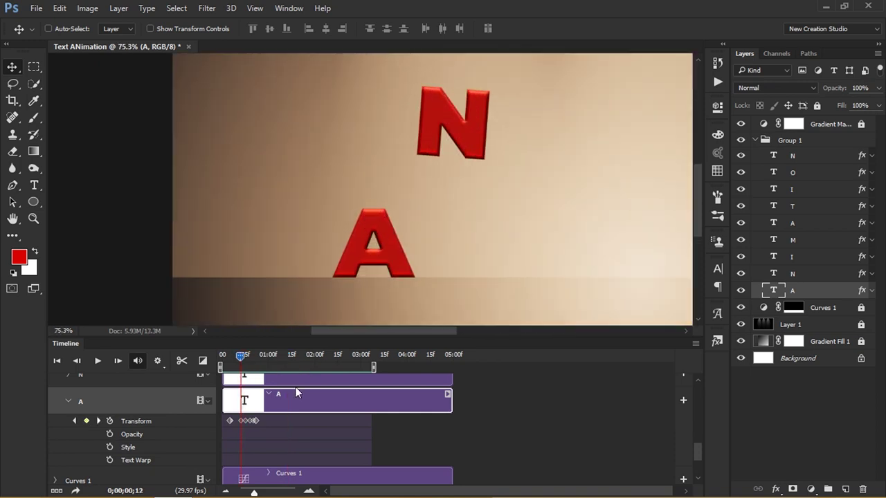
{"action": "left_click_drag", "start_coordinate": [265, 485], "coordinate": [275, 490]}
{"action": "key", "text": "ctrl+t"}
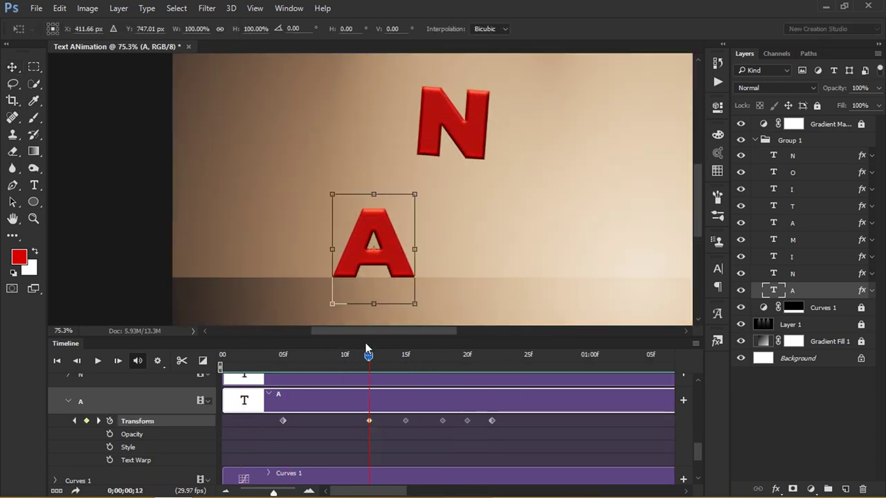
{"action": "mouse_move", "coordinate": [367, 348]}
{"action": "left_mouse_down"}
{"action": "mouse_move", "coordinate": [344, 351]}
{"action": "mouse_move", "coordinate": [368, 352]}
{"action": "left_mouse_up"}
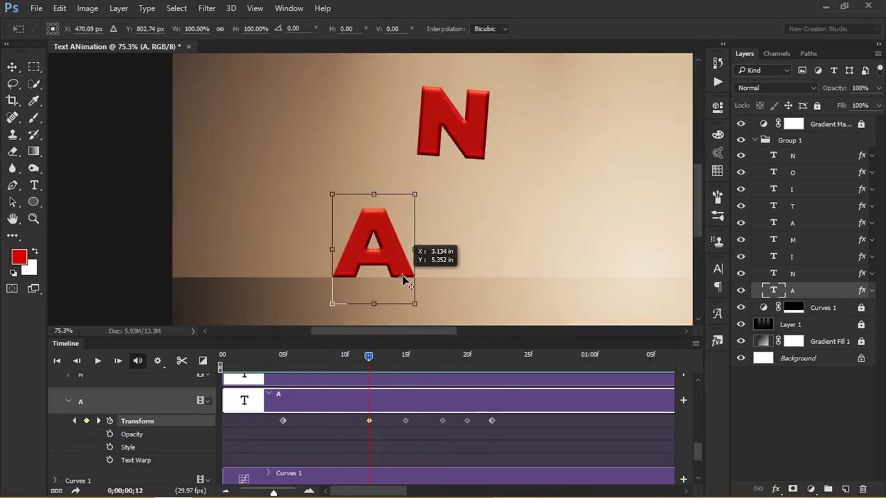
{"action": "left_click_drag", "start_coordinate": [403, 279], "coordinate": [461, 241]}
{"action": "key", "text": "Return"}
Rotate the first N by -4.85° at its landing keyframe on frame 14.
{"action": "left_click_drag", "start_coordinate": [368, 354], "coordinate": [393, 357]}
{"action": "left_click", "coordinate": [69, 401]}
{"action": "left_click", "coordinate": [81, 379]}
{"action": "scroll", "coordinate": [247, 422], "scroll_direction": "up", "scroll_amount": 1}
{"action": "left_click", "coordinate": [70, 427]}
{"action": "key", "text": "ctrl+t"}
{"action": "left_click_drag", "start_coordinate": [555, 217], "coordinate": [553, 211]}
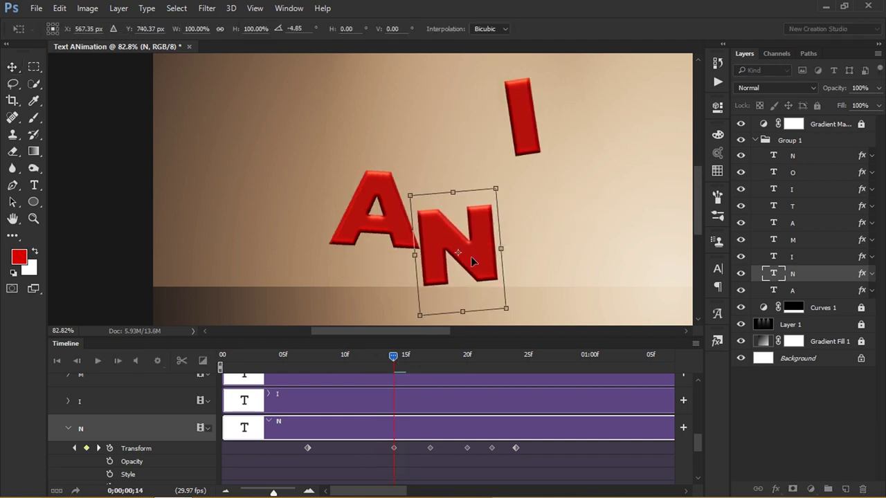
{"action": "key", "text": "Return"}
At the first I's landing keyframe on frame 16, move the pivot to the letter's base and rotate it by -10.5°.
{"action": "mouse_move", "coordinate": [393, 360]}
{"action": "left_mouse_down"}
{"action": "mouse_move", "coordinate": [419, 358]}
{"action": "mouse_move", "coordinate": [407, 358]}
{"action": "left_mouse_up"}
{"action": "left_click", "coordinate": [68, 400]}
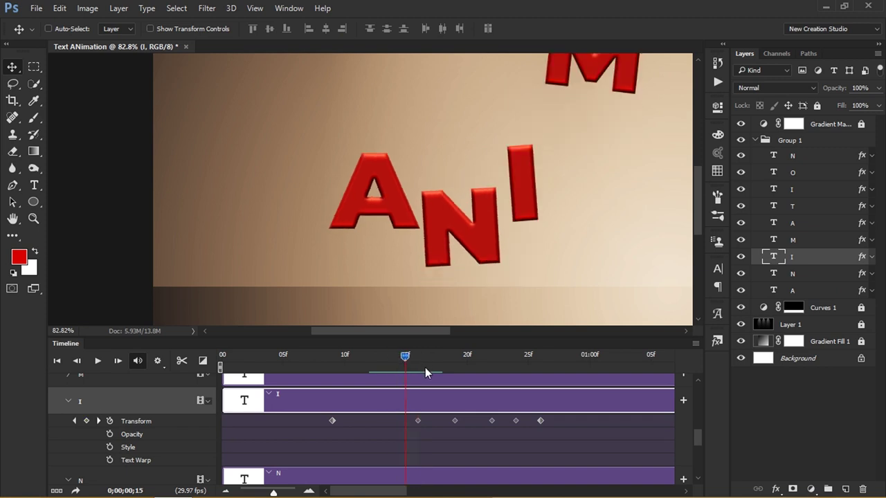
{"action": "left_click", "coordinate": [418, 359]}
{"action": "key", "text": "ctrl+t"}
{"action": "left_click_drag", "start_coordinate": [523, 256], "coordinate": [519, 282]}
{"action": "left_click_drag", "start_coordinate": [590, 206], "coordinate": [588, 200]}
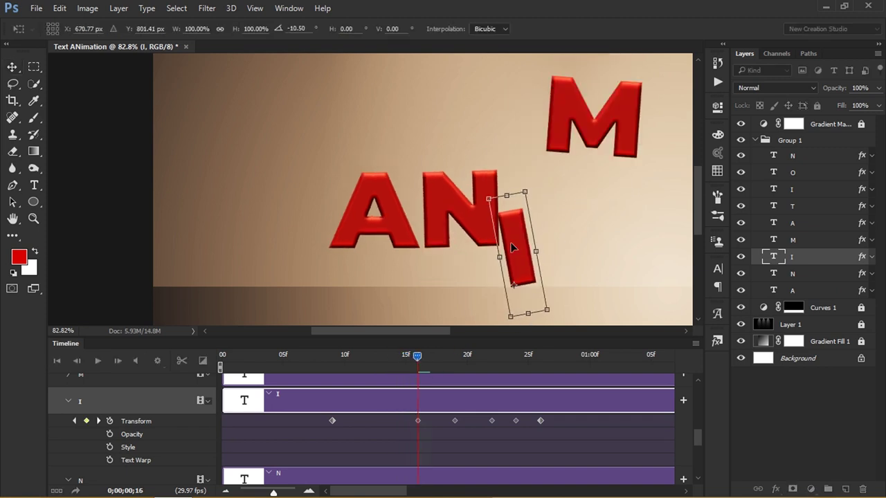
{"action": "key", "text": "Return"}
At the M's landing keyframe on frame 18, move the pivot to its lower right foot and rotate the letter by 8.94°.
{"action": "left_click_drag", "start_coordinate": [419, 358], "coordinate": [442, 358]}
{"action": "scroll", "coordinate": [373, 216], "scroll_direction": "down", "scroll_amount": 1}
{"action": "scroll", "coordinate": [303, 454], "scroll_direction": "up", "scroll_amount": 2}
{"action": "left_click", "coordinate": [269, 421]}
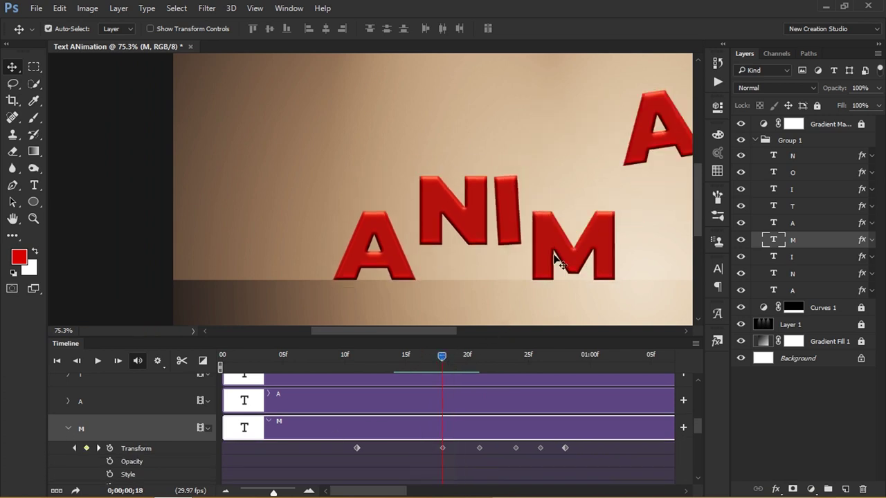
{"action": "key", "text": "ctrl+t"}
{"action": "scroll", "coordinate": [582, 250], "scroll_direction": "up", "scroll_amount": 4}
{"action": "left_click_drag", "start_coordinate": [572, 252], "coordinate": [598, 294]}
{"action": "left_click_drag", "start_coordinate": [641, 164], "coordinate": [666, 175]}
{"action": "left_click_drag", "start_coordinate": [624, 238], "coordinate": [619, 227]}
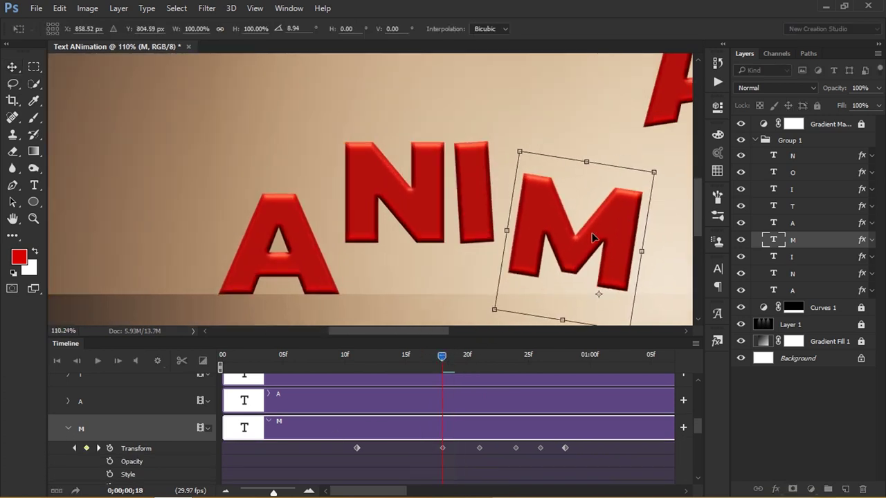
{"action": "key", "text": "Return"}
At the second A's landing keyframe on frame 20, move the pivot to its lower left foot and rotate the letter counterclockwise.
{"action": "left_click_drag", "start_coordinate": [446, 355], "coordinate": [467, 359]}
{"action": "left_click", "coordinate": [68, 401]}
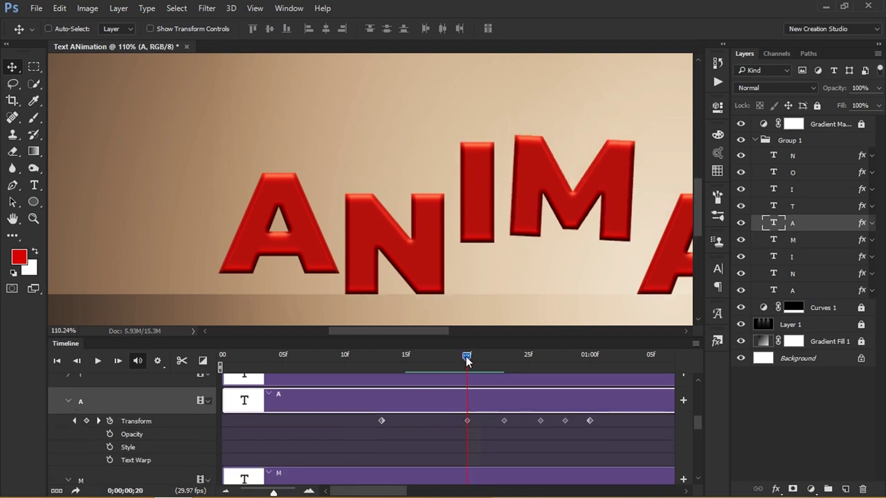
{"action": "scroll", "coordinate": [485, 263], "scroll_direction": "down", "scroll_amount": 3}
{"action": "left_click_drag", "start_coordinate": [664, 256], "coordinate": [542, 249]}
{"action": "key", "text": "ctrl+t"}
{"action": "scroll", "coordinate": [489, 279], "scroll_direction": "up", "scroll_amount": 5}
{"action": "left_click_drag", "start_coordinate": [475, 226], "coordinate": [446, 269]}
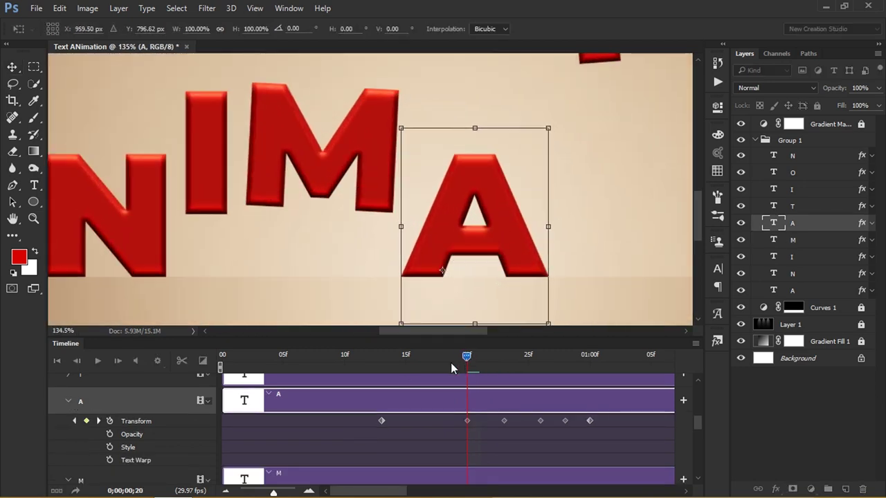
{"action": "key", "text": "Return"}
{"action": "mouse_move", "coordinate": [467, 357]}
{"action": "left_mouse_down"}
{"action": "mouse_move", "coordinate": [445, 356]}
{"action": "mouse_move", "coordinate": [467, 356]}
{"action": "left_mouse_up"}
{"action": "key", "text": "ctrl+t"}
{"action": "left_click_drag", "start_coordinate": [585, 190], "coordinate": [562, 156]}
{"action": "key", "text": "Return"}
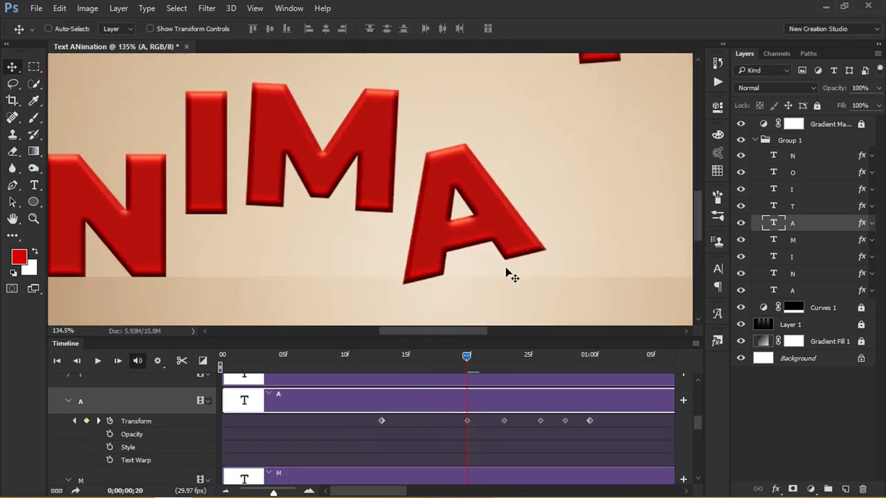
Rotate the T counterclockwise at its landing keyframe on frame 22.
{"action": "left_click_drag", "start_coordinate": [467, 356], "coordinate": [491, 359]}
{"action": "scroll", "coordinate": [504, 208], "scroll_direction": "down", "scroll_amount": 8}
{"action": "scroll", "coordinate": [505, 207], "scroll_direction": "up", "scroll_amount": 2}
{"action": "left_click", "coordinate": [132, 383]}
{"action": "left_click", "coordinate": [68, 376]}
{"action": "scroll", "coordinate": [538, 221], "scroll_direction": "up", "scroll_amount": 9}
{"action": "key", "text": "ctrl+t"}
{"action": "key", "text": "Return"}
{"action": "key", "text": "ctrl+t"}
{"action": "left_click_drag", "start_coordinate": [526, 189], "coordinate": [510, 180]}
{"action": "key", "text": "Return"}
Rotate the second I clockwise about its base at its landing keyframe on frame 24.
{"action": "scroll", "coordinate": [206, 427], "scroll_direction": "up", "scroll_amount": 2}
{"action": "left_click", "coordinate": [181, 453]}
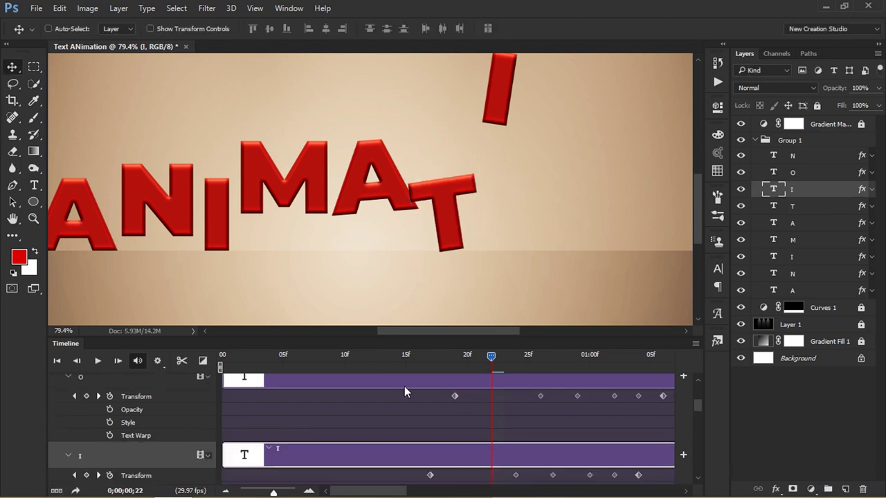
{"action": "left_click_drag", "start_coordinate": [495, 358], "coordinate": [515, 357]}
{"action": "key", "text": "ctrl+t"}
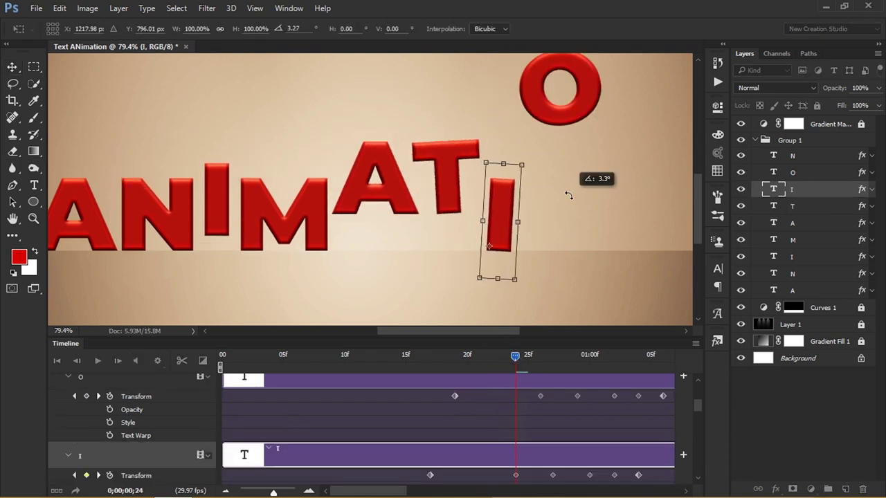
{"action": "scroll", "coordinate": [513, 242], "scroll_direction": "up", "scroll_amount": 5}
{"action": "key", "text": "shift+Up"}
{"action": "key", "text": "Return"}
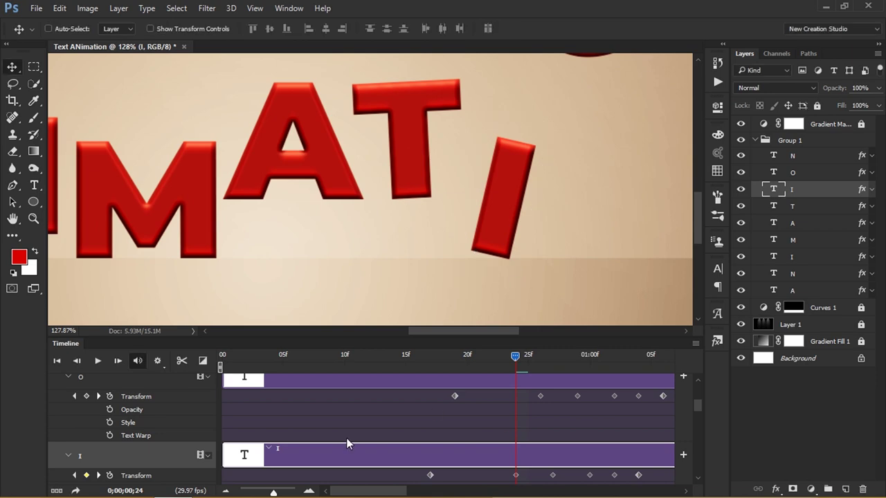
Rotate the last N counterclockwise about its lower left corner at its landing keyframe on frame 28.
{"action": "scroll", "coordinate": [348, 443], "scroll_direction": "up", "scroll_amount": 1}
{"action": "left_click", "coordinate": [384, 413]}
{"action": "scroll", "coordinate": [441, 250], "scroll_direction": "down", "scroll_amount": 5}
{"action": "left_click_drag", "start_coordinate": [515, 356], "coordinate": [564, 355]}
{"action": "scroll", "coordinate": [442, 249], "scroll_direction": "up", "scroll_amount": 3}
{"action": "scroll", "coordinate": [161, 408], "scroll_direction": "up", "scroll_amount": 3}
{"action": "left_click", "coordinate": [182, 433]}
{"action": "scroll", "coordinate": [553, 266], "scroll_direction": "up", "scroll_amount": 5}
{"action": "key", "text": "ctrl+t"}
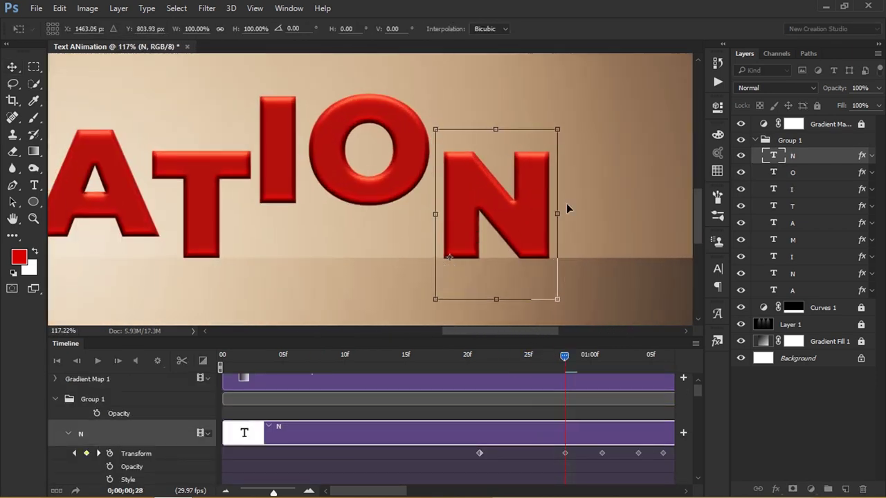
{"action": "left_click_drag", "start_coordinate": [567, 210], "coordinate": [577, 172]}
{"action": "key", "text": "Return"}
Play the animation from the start to check how the tilted letters land.
{"action": "scroll", "coordinate": [577, 172], "scroll_direction": "down", "scroll_amount": 8}
{"action": "left_click_drag", "start_coordinate": [539, 366], "coordinate": [223, 359]}
{"action": "key", "text": "space"}
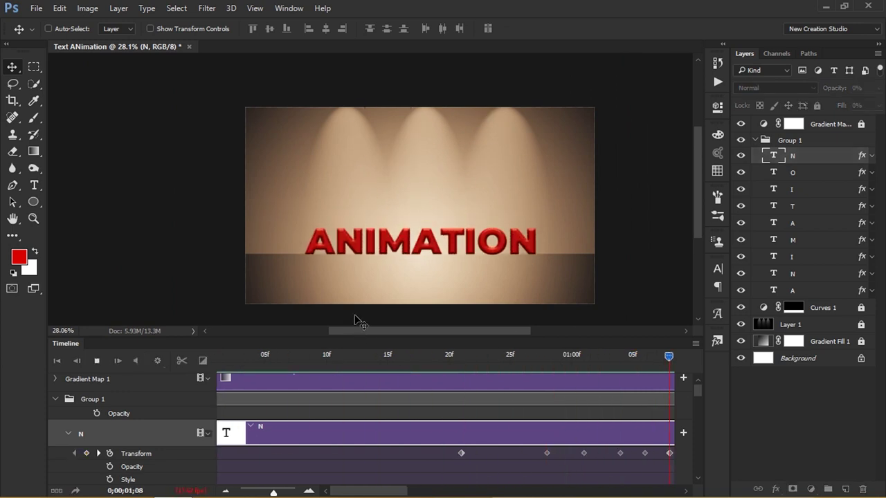
{"action": "key", "text": "space"}
Select the first A layer and rotate the letter by about -12° at its bounce keyframe on frame 15.
{"action": "scroll", "coordinate": [343, 315], "scroll_direction": "up", "scroll_amount": 1}
{"action": "left_click_drag", "start_coordinate": [274, 492], "coordinate": [259, 492]}
{"action": "left_click_drag", "start_coordinate": [366, 356], "coordinate": [271, 384]}
{"action": "scroll", "coordinate": [421, 420], "scroll_direction": "down", "scroll_amount": 8}
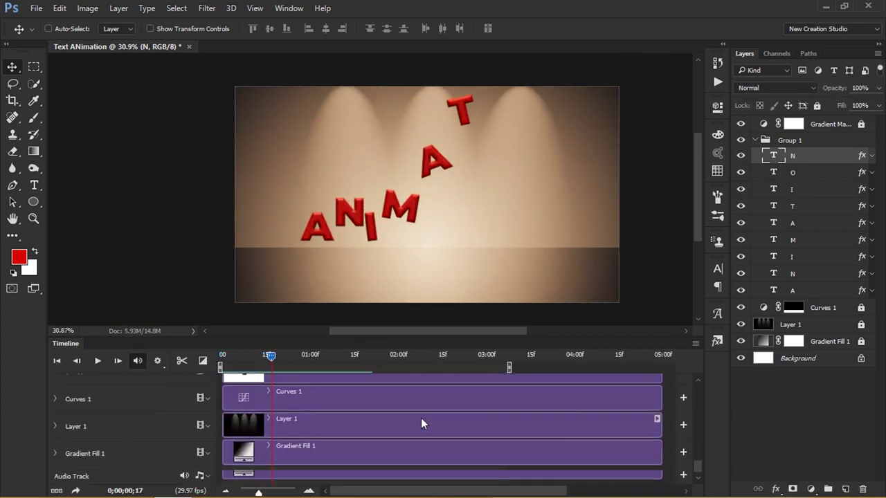
{"action": "scroll", "coordinate": [420, 416], "scroll_direction": "up", "scroll_amount": 3}
{"action": "scroll", "coordinate": [231, 435], "scroll_direction": "down", "scroll_amount": 3}
{"action": "left_click", "coordinate": [235, 425]}
{"action": "left_click", "coordinate": [68, 429]}
{"action": "left_click_drag", "start_coordinate": [259, 493], "coordinate": [269, 493]}
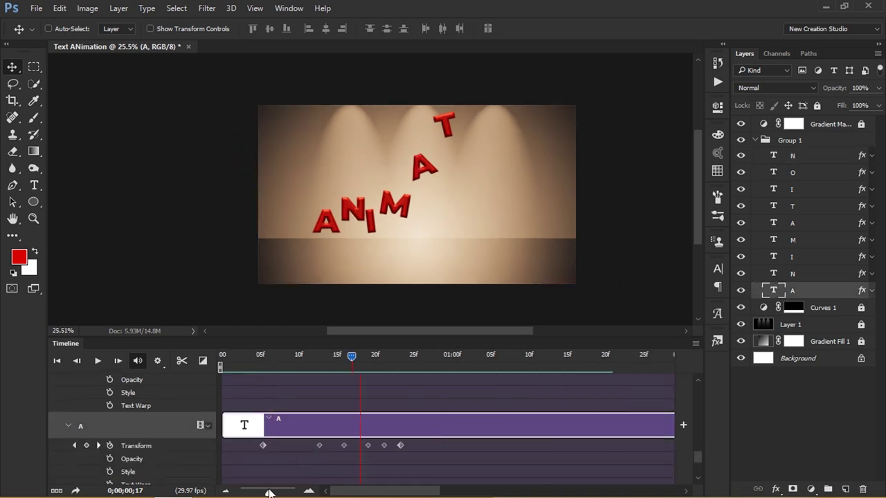
{"action": "left_click_drag", "start_coordinate": [346, 361], "coordinate": [350, 361]}
{"action": "scroll", "coordinate": [333, 221], "scroll_direction": "up", "scroll_amount": 12}
{"action": "key", "text": "ctrl+t"}
{"action": "left_click_drag", "start_coordinate": [379, 131], "coordinate": [366, 118]}
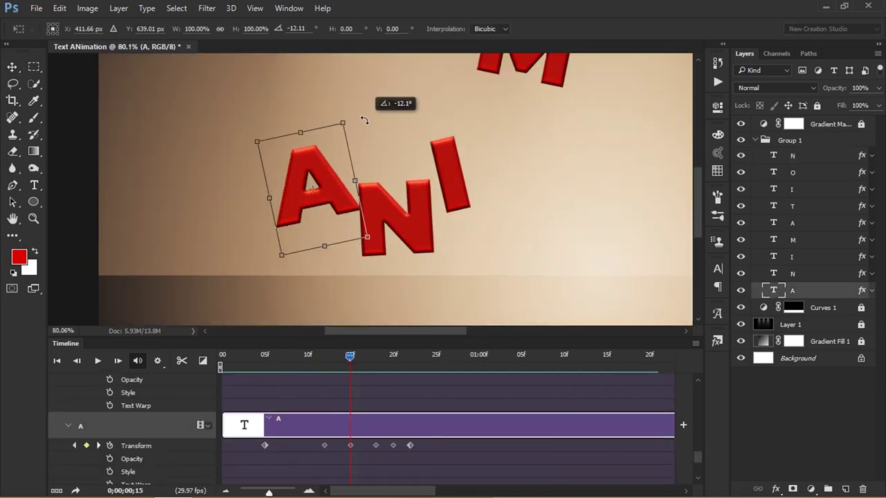
{"action": "key", "text": "Return"}
Rotate the first N by 10.63° at its bounce keyframe on frame 17.
{"action": "mouse_move", "coordinate": [350, 356]}
{"action": "left_mouse_down"}
{"action": "mouse_move", "coordinate": [306, 356]}
{"action": "mouse_move", "coordinate": [392, 358]}
{"action": "mouse_move", "coordinate": [367, 358]}
{"action": "left_mouse_up"}
{"action": "scroll", "coordinate": [414, 423], "scroll_direction": "up", "scroll_amount": 2}
{"action": "left_click", "coordinate": [118, 408]}
{"action": "key", "text": "ctrl"}
{"action": "key", "text": "ctrl+t"}
{"action": "left_click_drag", "start_coordinate": [460, 173], "coordinate": [462, 187]}
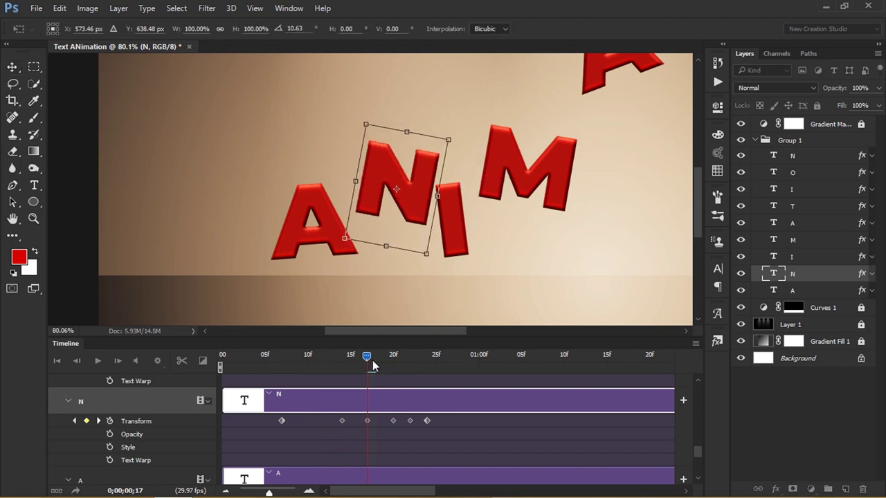
{"action": "key", "text": "Return"}
Rotate the first I clockwise at its bounce keyframe on frame 19.
{"action": "mouse_move", "coordinate": [369, 359]}
{"action": "left_mouse_down"}
{"action": "mouse_move", "coordinate": [360, 355]}
{"action": "mouse_move", "coordinate": [375, 350]}
{"action": "mouse_move", "coordinate": [350, 357]}
{"action": "mouse_move", "coordinate": [383, 355]}
{"action": "left_mouse_up"}
{"action": "scroll", "coordinate": [188, 450], "scroll_direction": "down", "scroll_amount": 3}
{"action": "left_click", "coordinate": [188, 430]}
{"action": "scroll", "coordinate": [315, 386], "scroll_direction": "up", "scroll_amount": 1}
{"action": "scroll", "coordinate": [366, 360], "scroll_direction": "up", "scroll_amount": 2}
{"action": "left_click", "coordinate": [133, 429]}
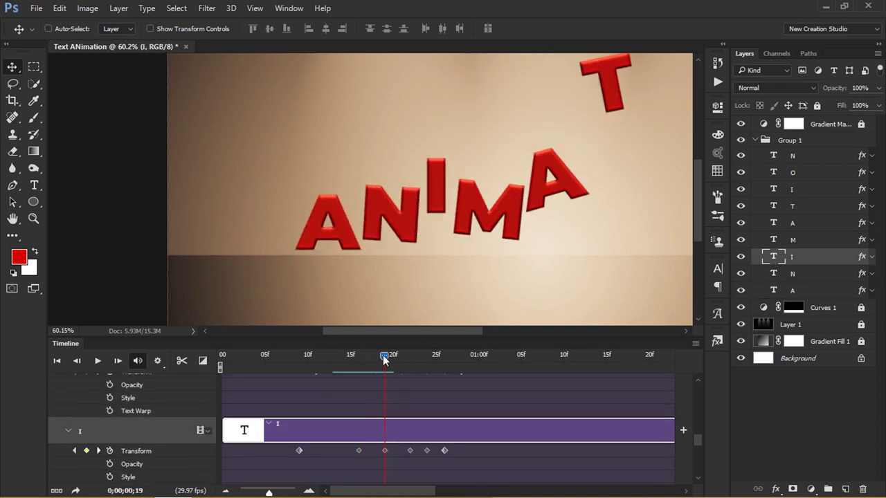
{"action": "key", "text": "ctrl+t"}
{"action": "left_click_drag", "start_coordinate": [473, 152], "coordinate": [480, 160]}
{"action": "key", "text": "Return"}
Rotate the M by -12.84° at its bounce keyframe on frame 21.
{"action": "scroll", "coordinate": [255, 434], "scroll_direction": "up", "scroll_amount": 2}
{"action": "left_click", "coordinate": [277, 408]}
{"action": "mouse_move", "coordinate": [385, 356]}
{"action": "left_mouse_down"}
{"action": "mouse_move", "coordinate": [402, 357]}
{"action": "mouse_move", "coordinate": [378, 359]}
{"action": "mouse_move", "coordinate": [401, 358]}
{"action": "left_mouse_up"}
{"action": "key", "text": "ctrl+t"}
{"action": "left_click_drag", "start_coordinate": [557, 147], "coordinate": [547, 131]}
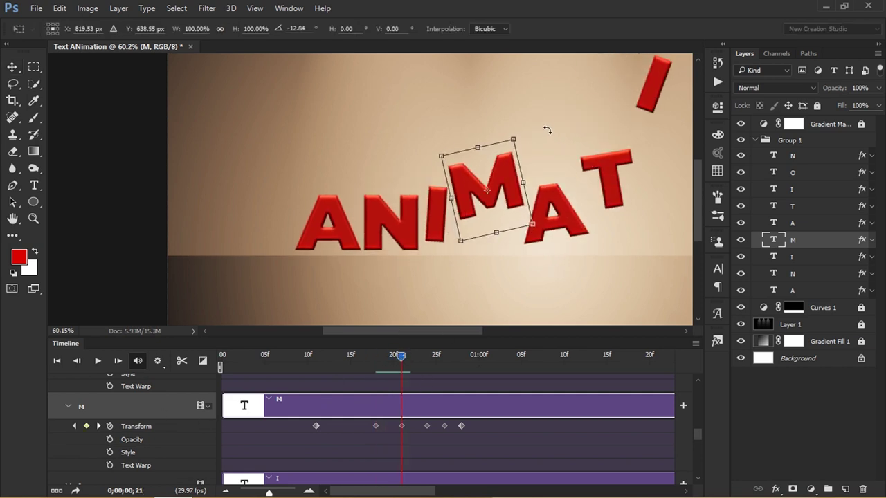
{"action": "key", "text": "Return"}
Rotate the second A slightly clockwise at its bounce keyframe on frame 23.
{"action": "scroll", "coordinate": [360, 417], "scroll_direction": "up", "scroll_amount": 2}
{"action": "left_click", "coordinate": [360, 416]}
{"action": "key", "text": "Right"}
{"action": "key", "text": "Right"}
{"action": "key", "text": "ctrl+t"}
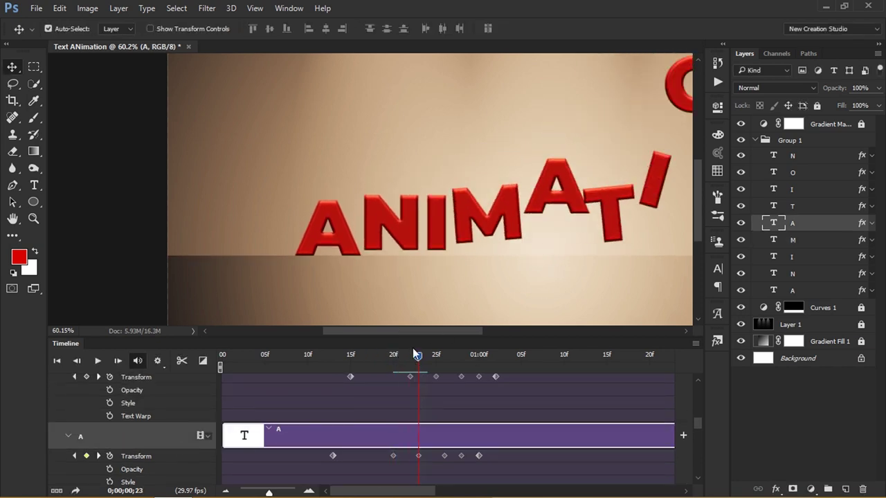
{"action": "left_click_drag", "start_coordinate": [604, 140], "coordinate": [614, 153]}
{"action": "key", "text": "Return"}
Rotate the T clockwise at its bounce keyframe on frame 25.
{"action": "scroll", "coordinate": [212, 429], "scroll_direction": "up", "scroll_amount": 2}
{"action": "left_click", "coordinate": [208, 418]}
{"action": "mouse_move", "coordinate": [418, 357]}
{"action": "left_mouse_down"}
{"action": "mouse_move", "coordinate": [437, 358]}
{"action": "mouse_move", "coordinate": [409, 359]}
{"action": "mouse_move", "coordinate": [436, 357]}
{"action": "left_mouse_up"}
{"action": "key", "text": "ctrl+t"}
{"action": "left_click_drag", "start_coordinate": [653, 120], "coordinate": [664, 130]}
{"action": "key", "text": "Return"}
Rotate the second I counterclockwise at its bounce keyframe on frame 27.
{"action": "scroll", "coordinate": [254, 415], "scroll_direction": "up", "scroll_amount": 2}
{"action": "left_click", "coordinate": [255, 414]}
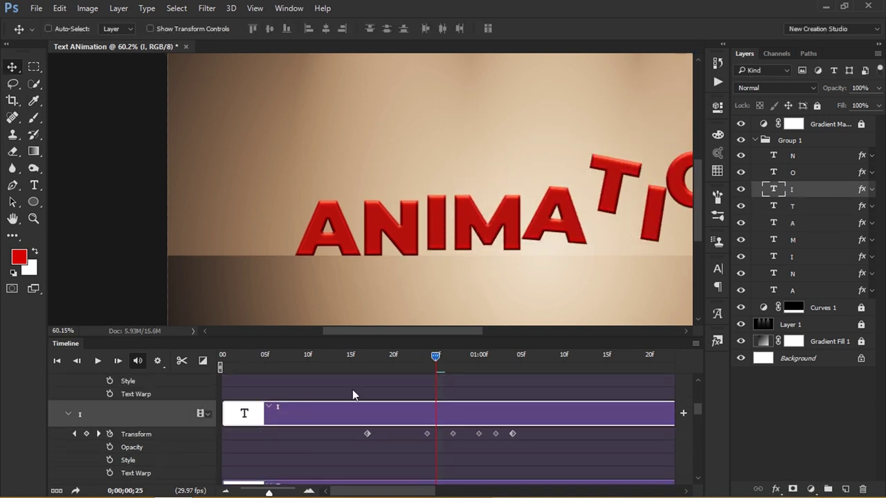
{"action": "left_click", "coordinate": [426, 357]}
{"action": "left_click_drag", "start_coordinate": [426, 358], "coordinate": [453, 360]}
{"action": "key", "text": "ctrl+t"}
{"action": "left_click_drag", "start_coordinate": [604, 110], "coordinate": [587, 125]}
{"action": "key", "text": "Return"}
{"action": "left_click_drag", "start_coordinate": [544, 251], "coordinate": [421, 249]}
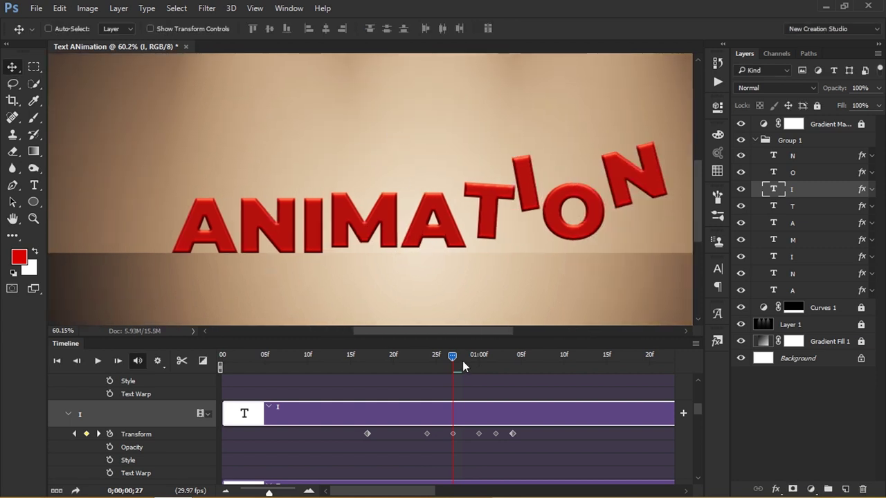
Rotate the last N clockwise at its bounce keyframe at 0;00;01;01 and collapse its timeline track.
{"action": "scroll", "coordinate": [408, 428], "scroll_direction": "up", "scroll_amount": 3}
{"action": "left_click", "coordinate": [412, 423]}
{"action": "scroll", "coordinate": [415, 423], "scroll_direction": "up", "scroll_amount": 2}
{"action": "left_click", "coordinate": [426, 393]}
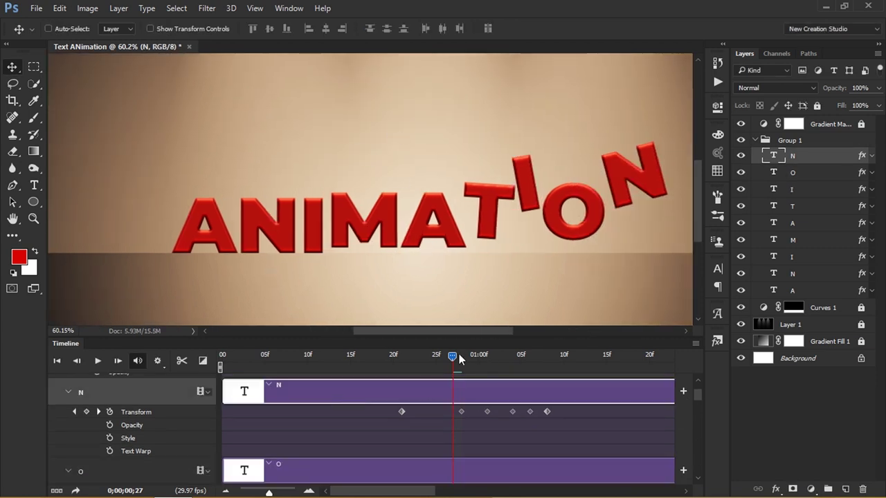
{"action": "left_click_drag", "start_coordinate": [455, 357], "coordinate": [487, 356]}
{"action": "key", "text": "ctrl+t"}
{"action": "left_click", "coordinate": [68, 392]}
{"action": "left_click", "coordinate": [68, 419]}
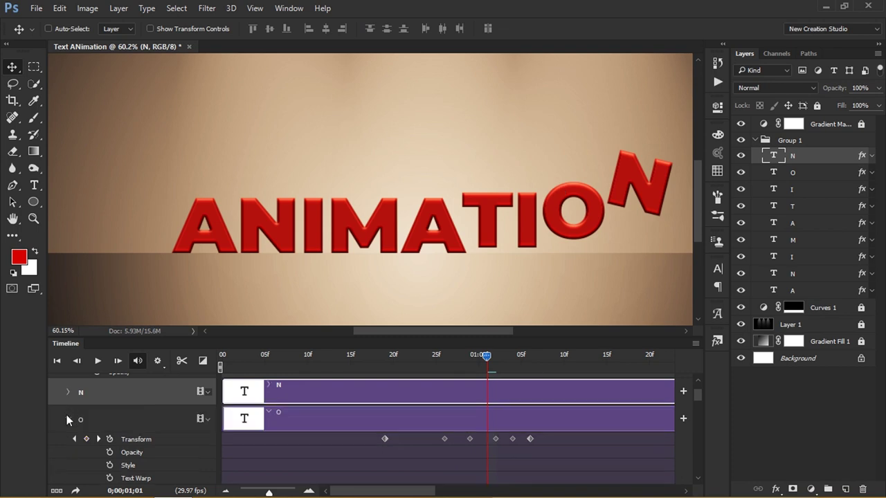
Play the animation with the whole canvas in view to check the rotated bounces of all letters.
{"action": "key", "text": "space"}
{"action": "scroll", "coordinate": [340, 257], "scroll_direction": "down", "scroll_amount": 3}
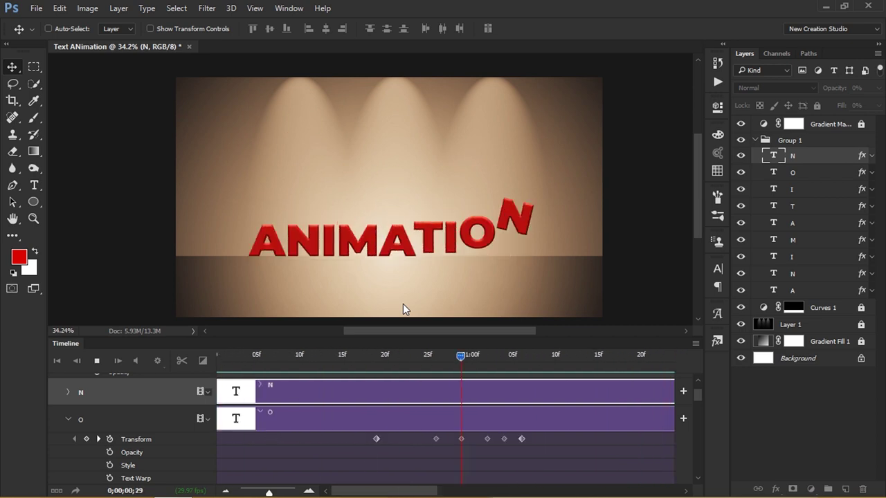
{"action": "key", "text": "space"}
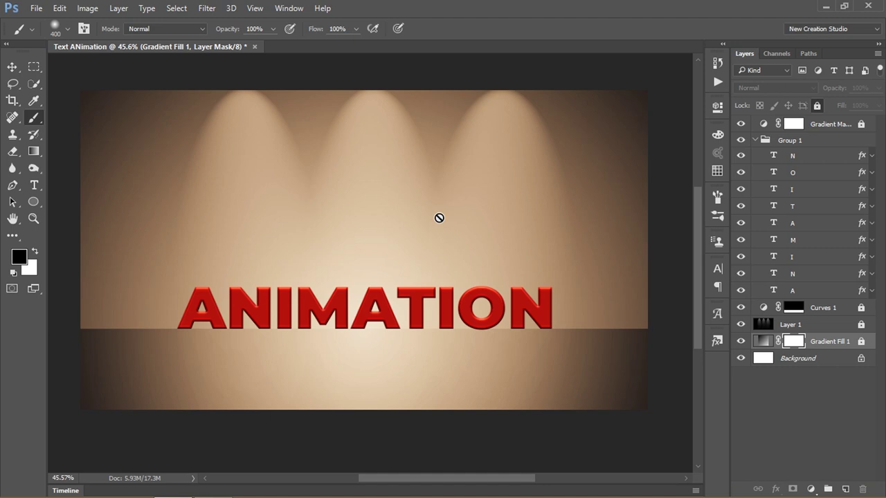
Start a video render of Text ANimation.mp4 and choose the Episode 51 folder inside Youtube Projects as its location.
{"action": "left_click", "coordinate": [35, 9]}
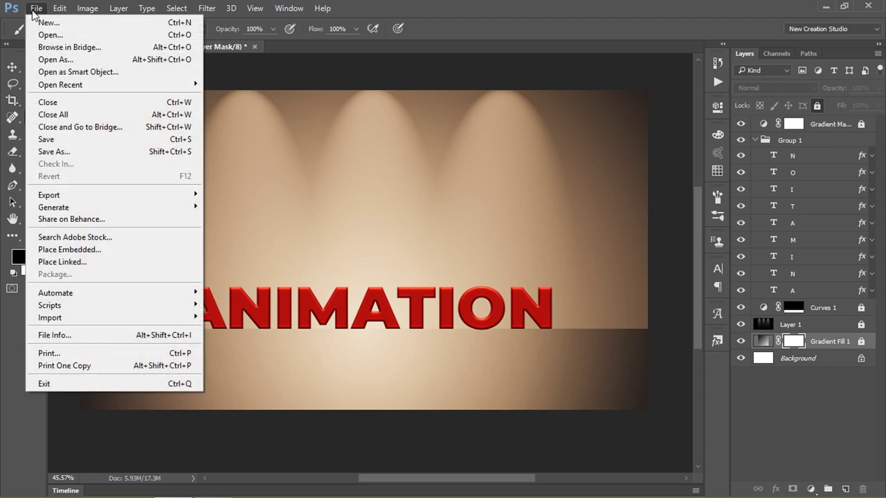
{"action": "mouse_move", "coordinate": [70, 196]}
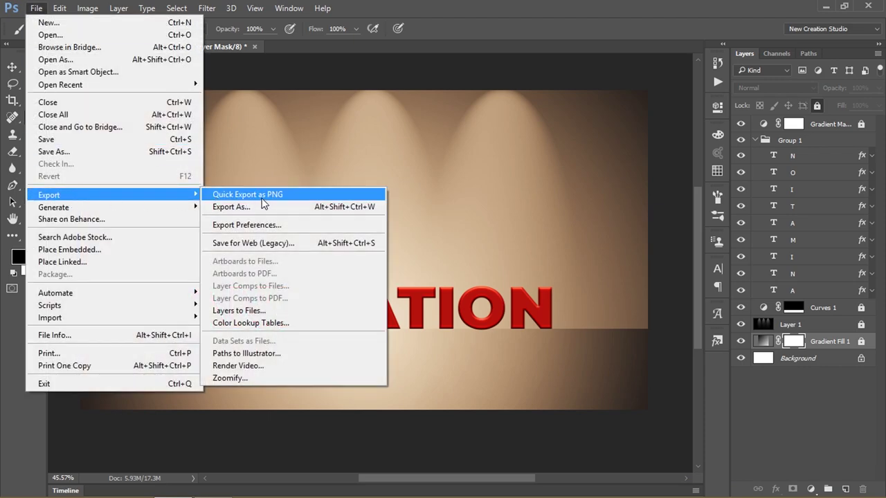
{"action": "left_click", "coordinate": [258, 365]}
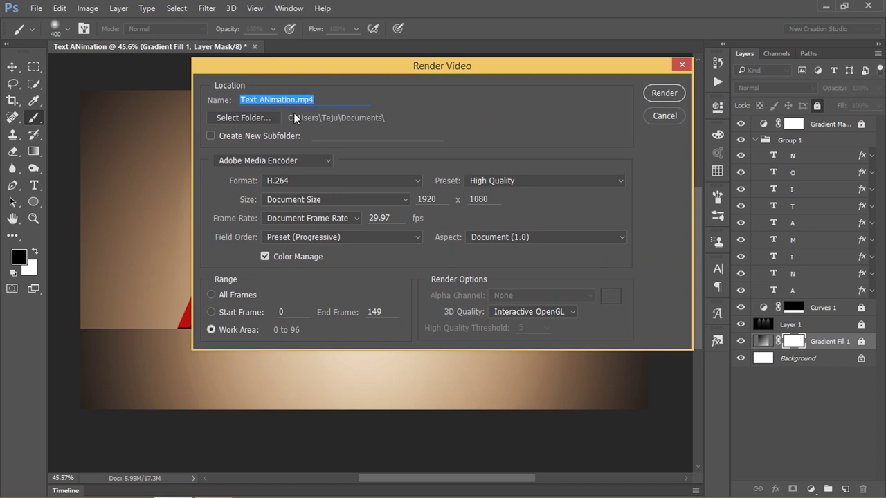
{"action": "left_click", "coordinate": [274, 116]}
{"action": "double_click", "coordinate": [377, 339]}
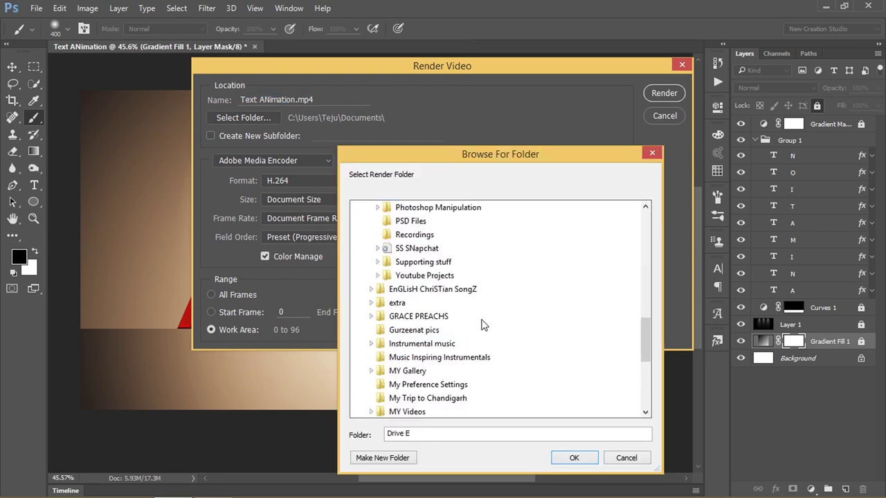
{"action": "scroll", "coordinate": [437, 320], "scroll_direction": "down", "scroll_amount": 5}
{"action": "scroll", "coordinate": [437, 320], "scroll_direction": "up", "scroll_amount": 3}
{"action": "left_click", "coordinate": [422, 237]}
{"action": "left_click", "coordinate": [422, 262]}
{"action": "left_click", "coordinate": [568, 458]}
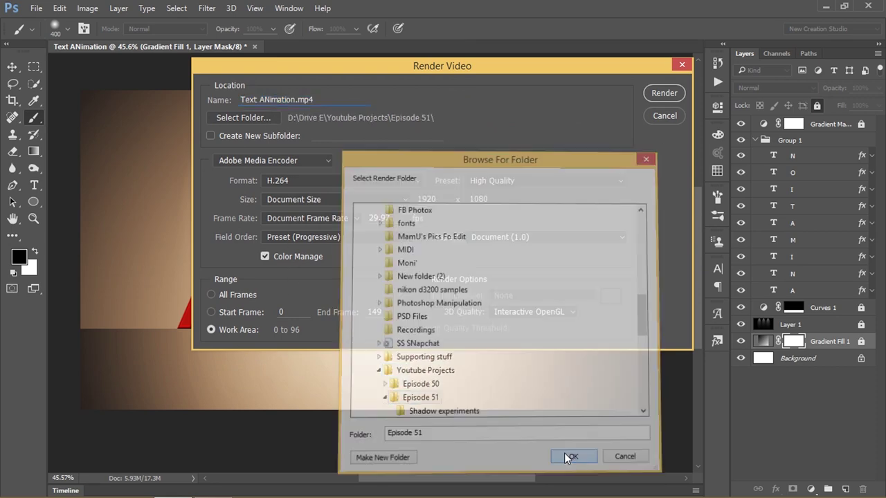
Keep the H.264 format at 1920 × 1080 and set the render's frame rate to 30 fps.
{"action": "left_click", "coordinate": [317, 182]}
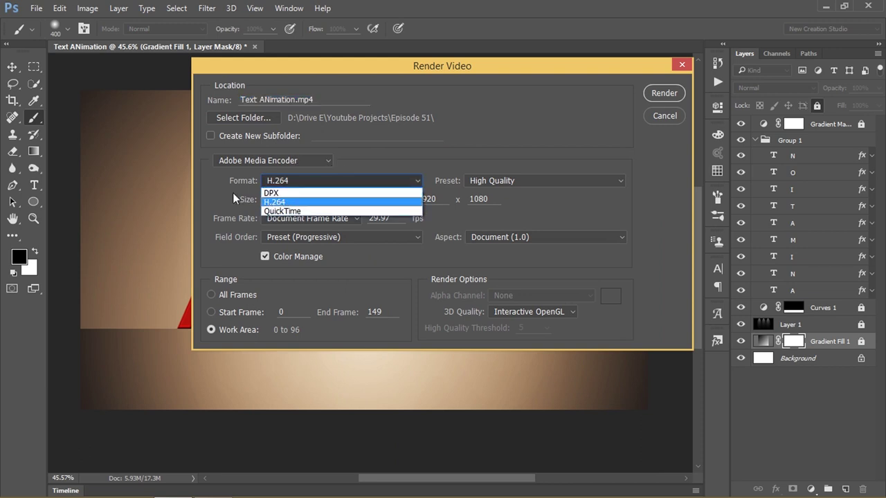
{"action": "left_click", "coordinate": [290, 201]}
{"action": "key", "text": "Tab"}
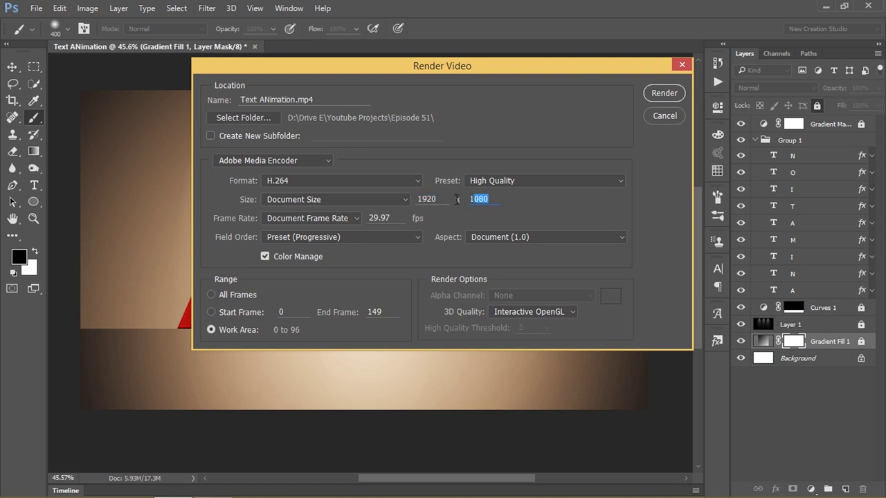
{"action": "key", "text": "Tab"}
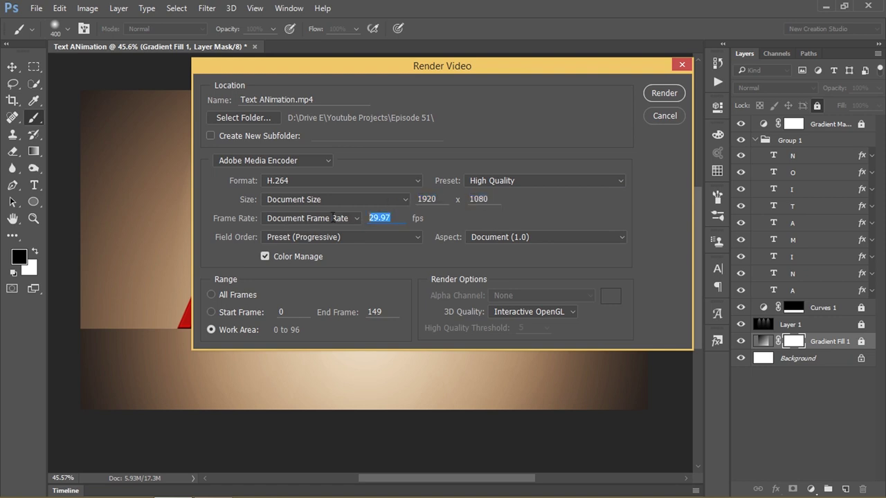
{"action": "type", "text": "30"}
{"action": "left_click", "coordinate": [355, 217]}
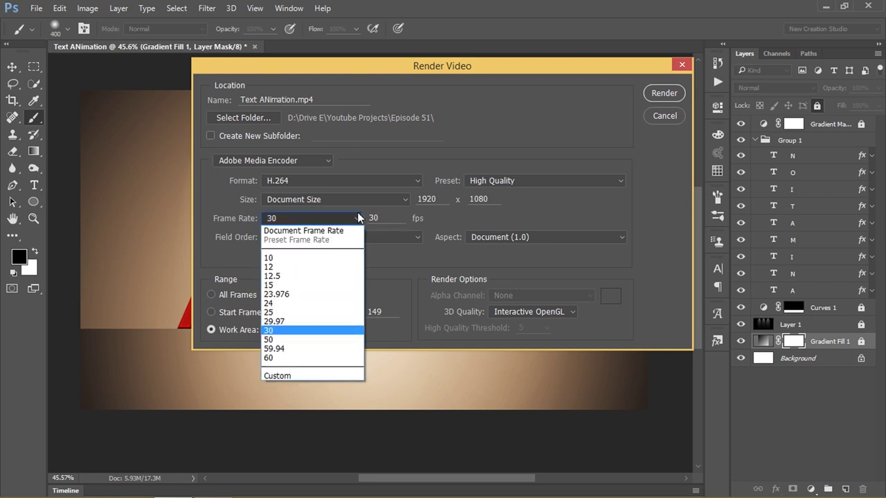
{"action": "left_click", "coordinate": [296, 331]}
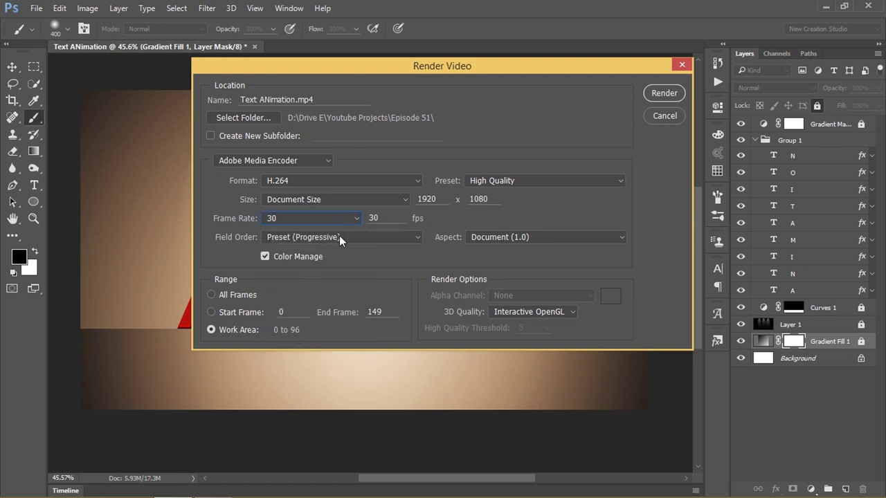
Render the video with Progressive field order and Square (1.0) pixel aspect.
{"action": "left_click", "coordinate": [340, 237]}
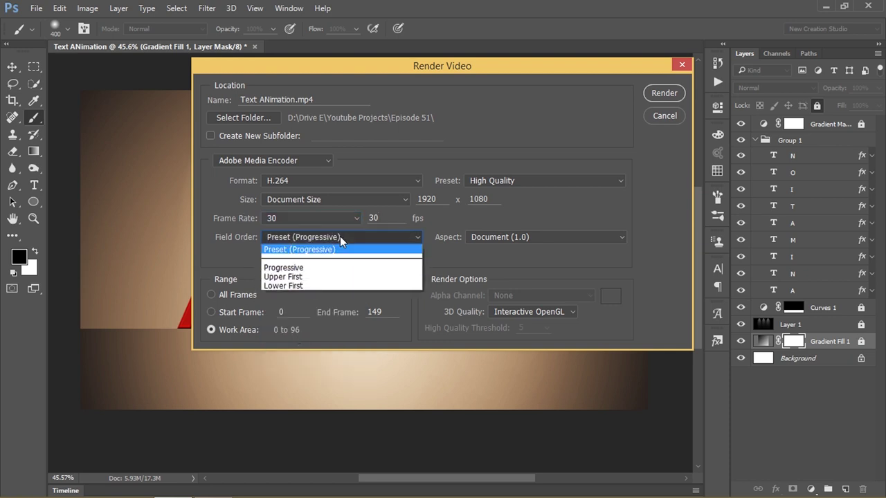
{"action": "left_click", "coordinate": [307, 271]}
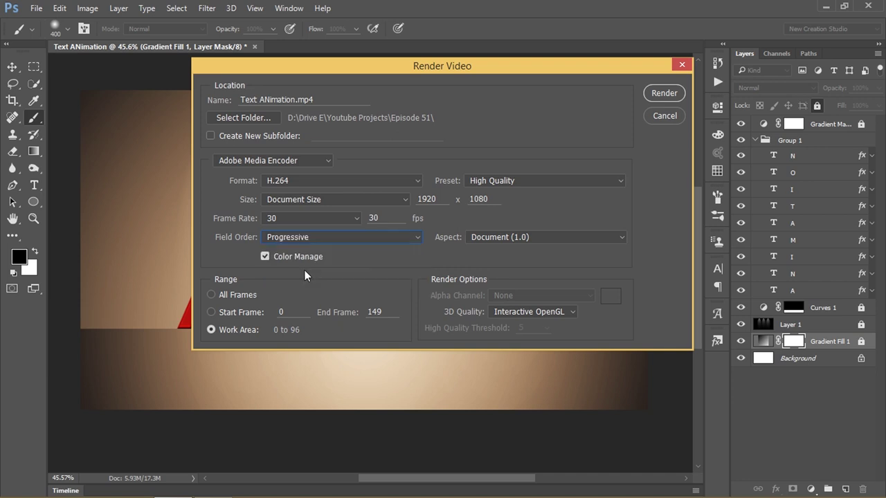
{"action": "left_click", "coordinate": [520, 240]}
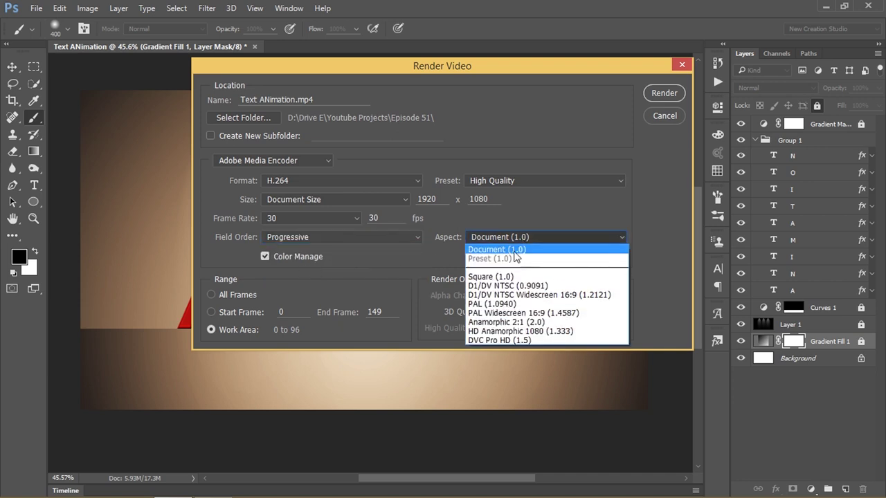
{"action": "left_click", "coordinate": [503, 277]}
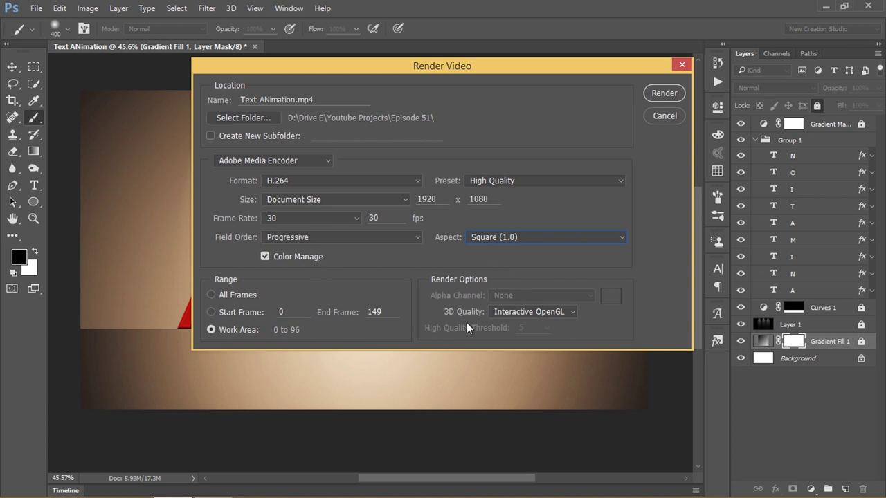
{"action": "left_click", "coordinate": [662, 94]}
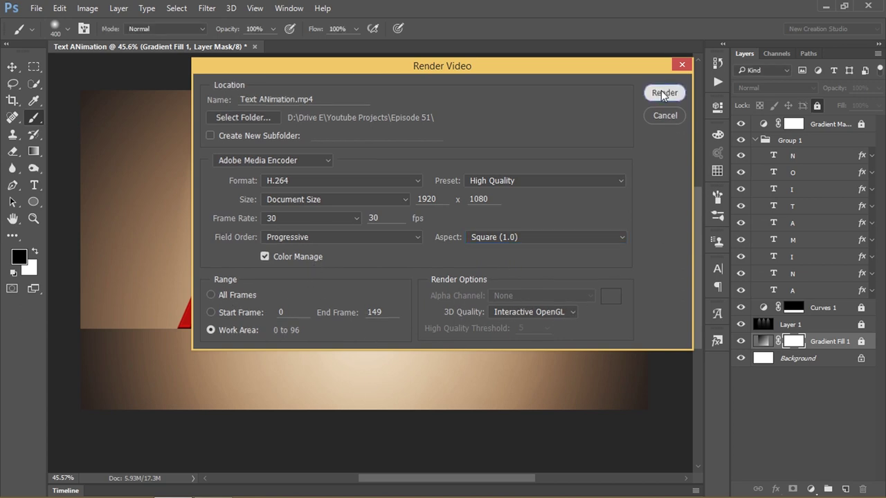